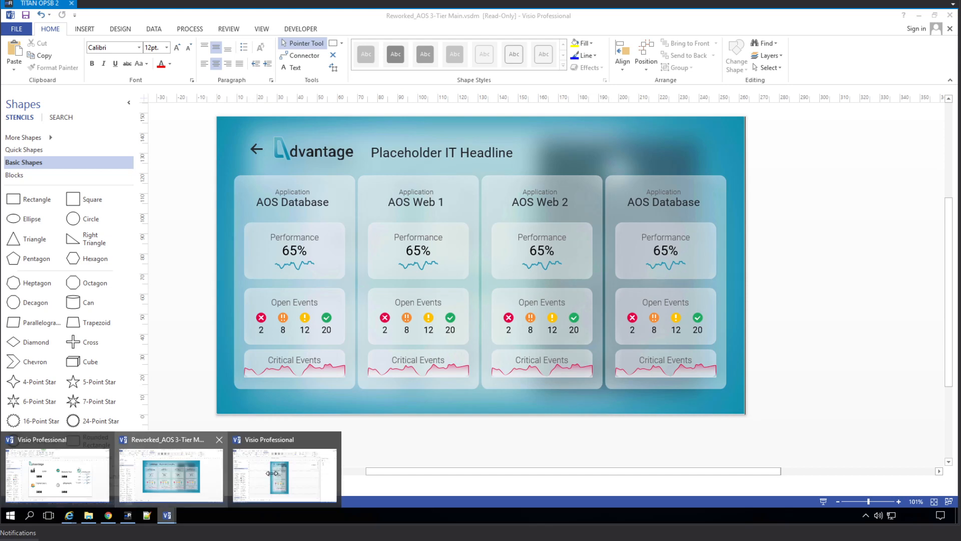
Bring the AOS mobile view Visio drawing forward, then switch to the web browser.
{"action": "left_click", "coordinate": [271, 473]}
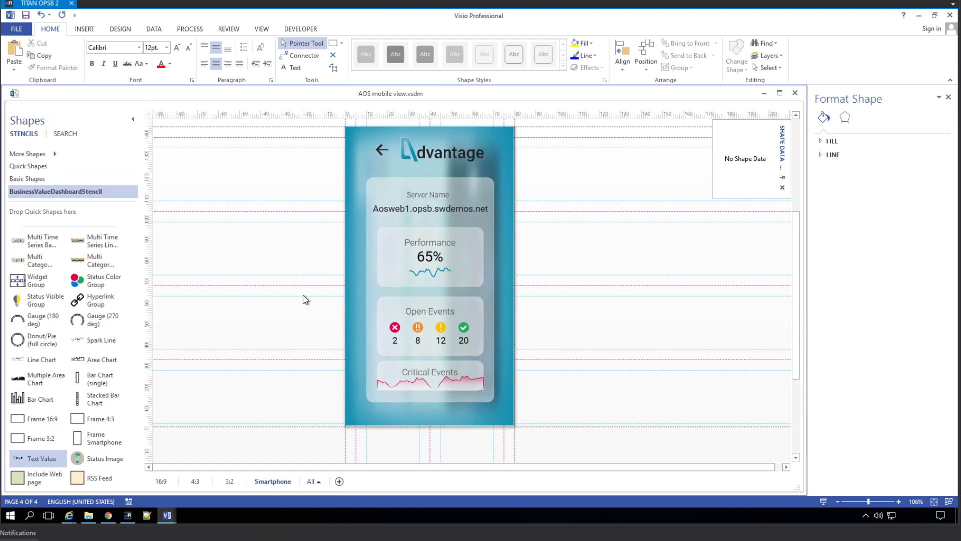
{"action": "left_click", "coordinate": [109, 516]}
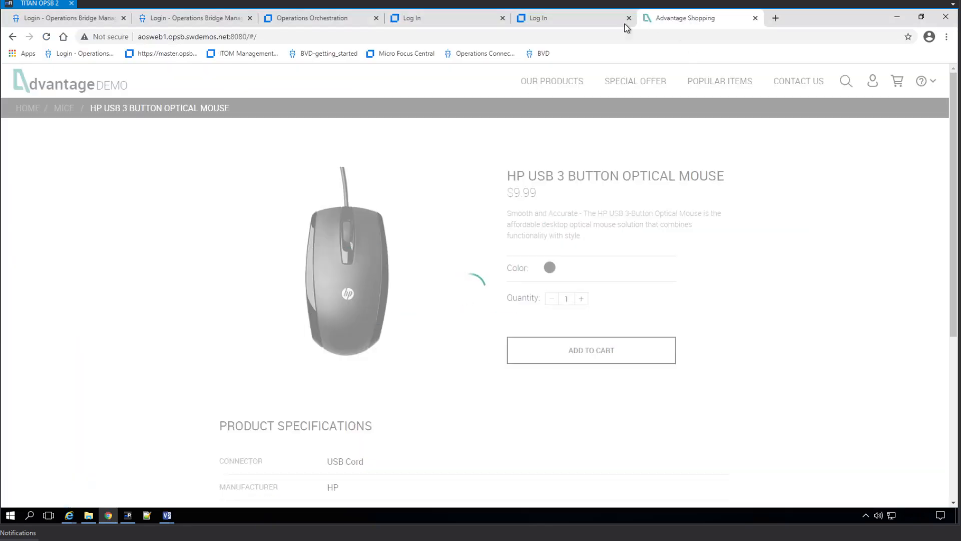
Close the Advantage Shopping, stale login, Operations Orchestration and duplicate login tabs.
{"action": "left_click", "coordinate": [755, 18]}
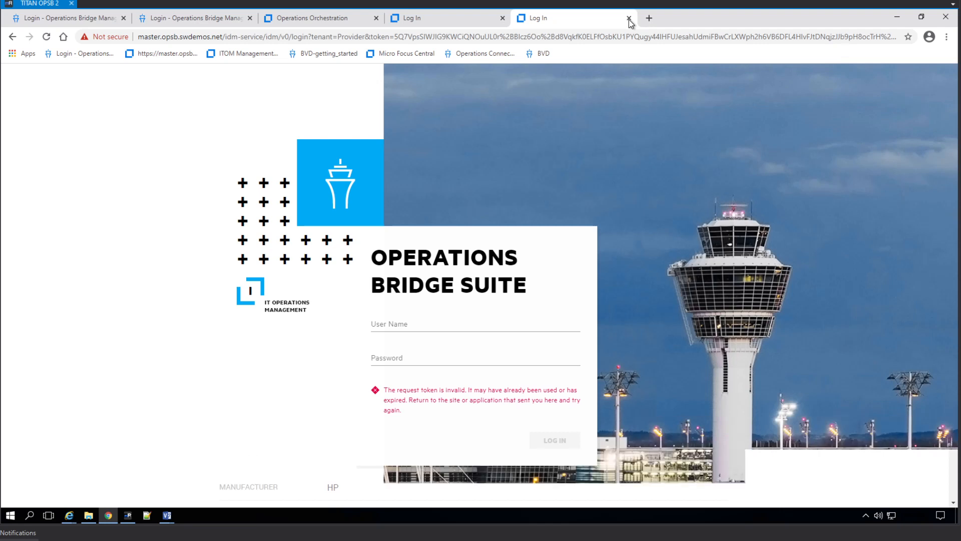
{"action": "left_click", "coordinate": [630, 18]}
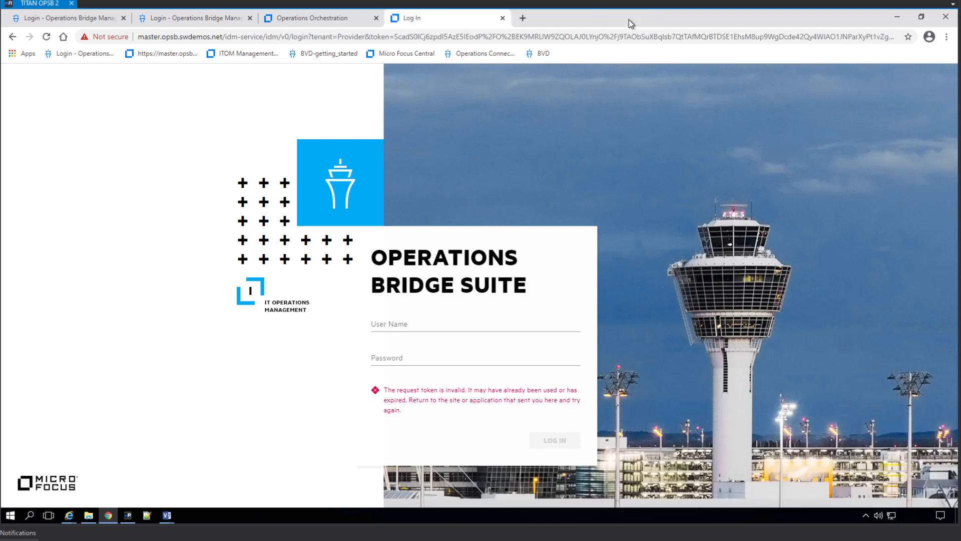
{"action": "left_click", "coordinate": [502, 19]}
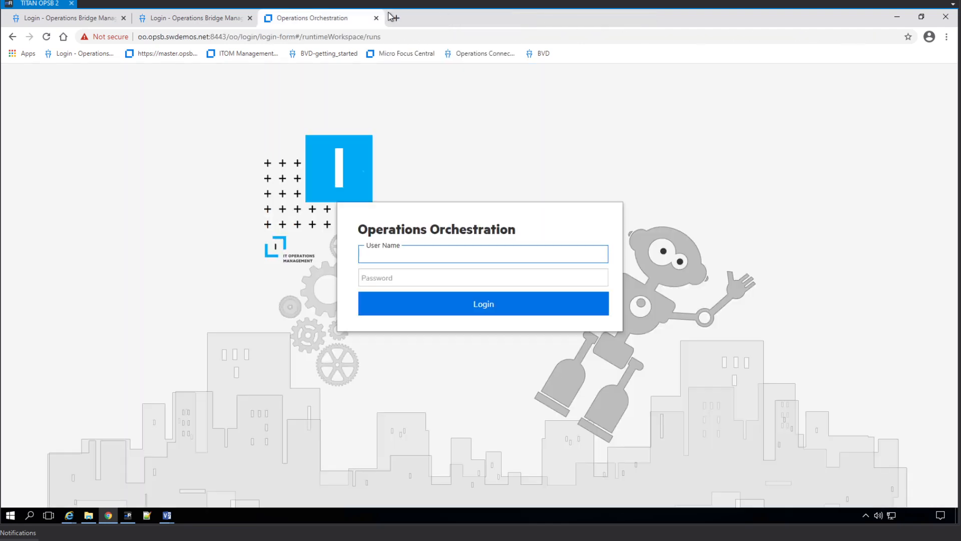
{"action": "left_click", "coordinate": [376, 18]}
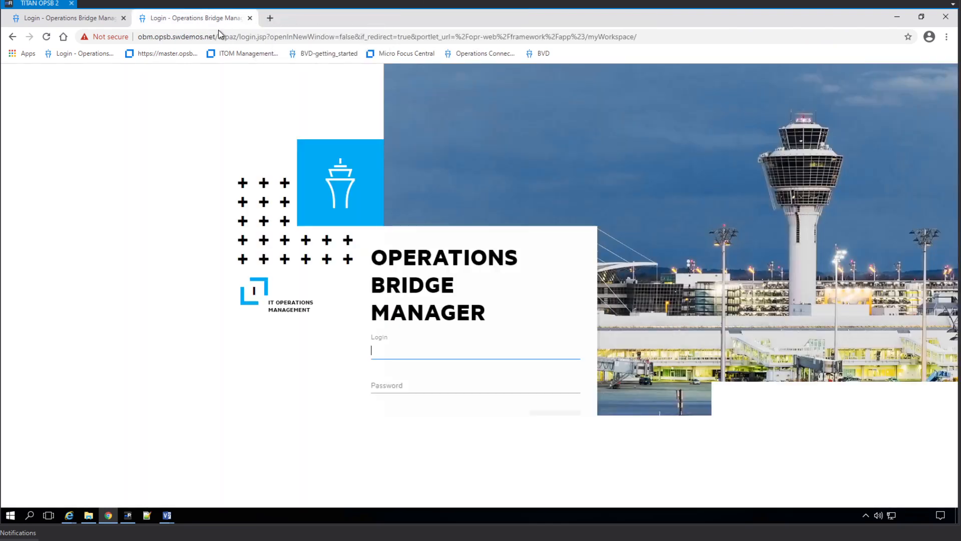
{"action": "left_click", "coordinate": [250, 18]}
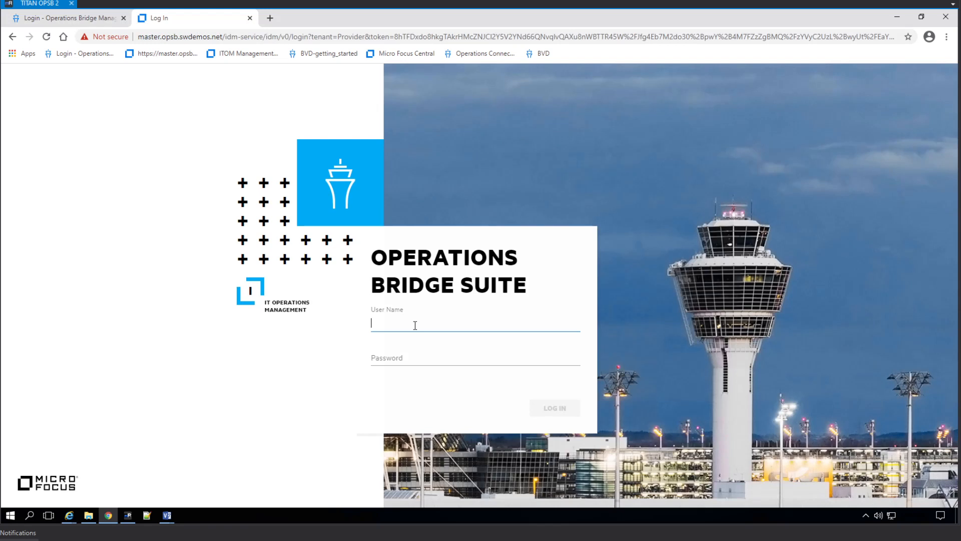
Sign in to Operations Bridge with the administrator user name and password.
{"action": "type", "text": "admin"}
{"action": "key", "text": "Tab"}
{"action": "type", "text": "****"}
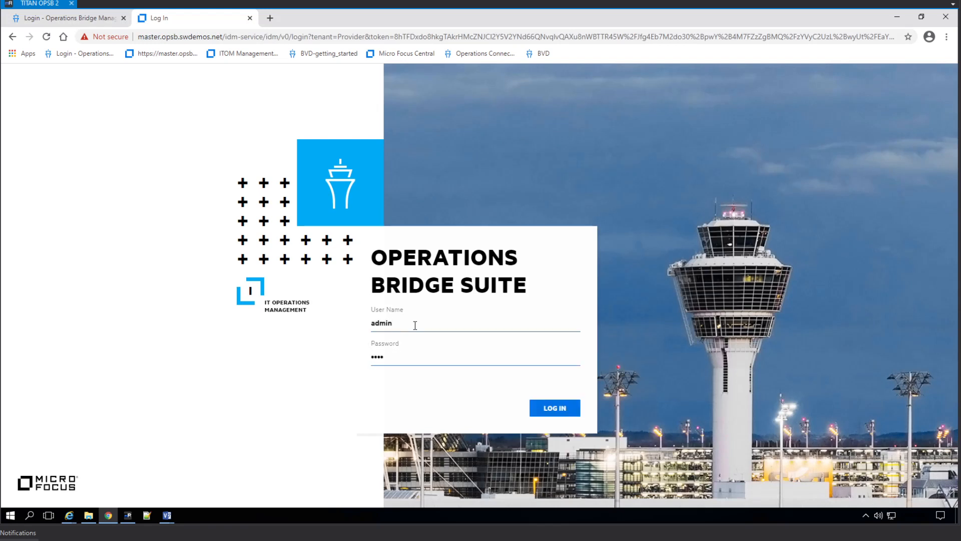
{"action": "key", "text": "BackSpace"}
{"action": "key", "text": "BackSpace"}
{"action": "key", "text": "BackSpace"}
{"action": "key", "text": "BackSpace"}
{"action": "type", "text": "*************"}
{"action": "key", "text": "Return"}
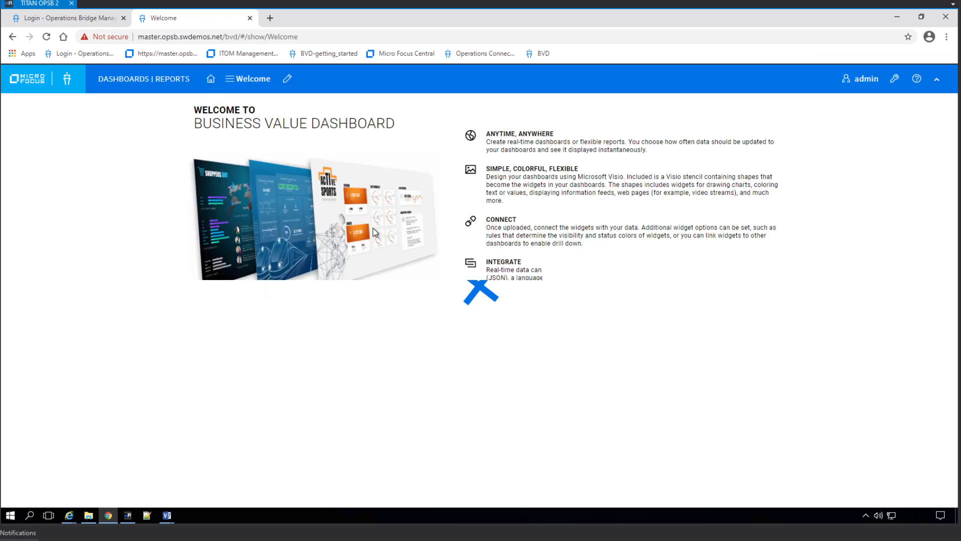
View the Reworked_AOS 3-Tier Main dashboard, then the AOS-Drilldown dashboard.
{"action": "left_click", "coordinate": [254, 83]}
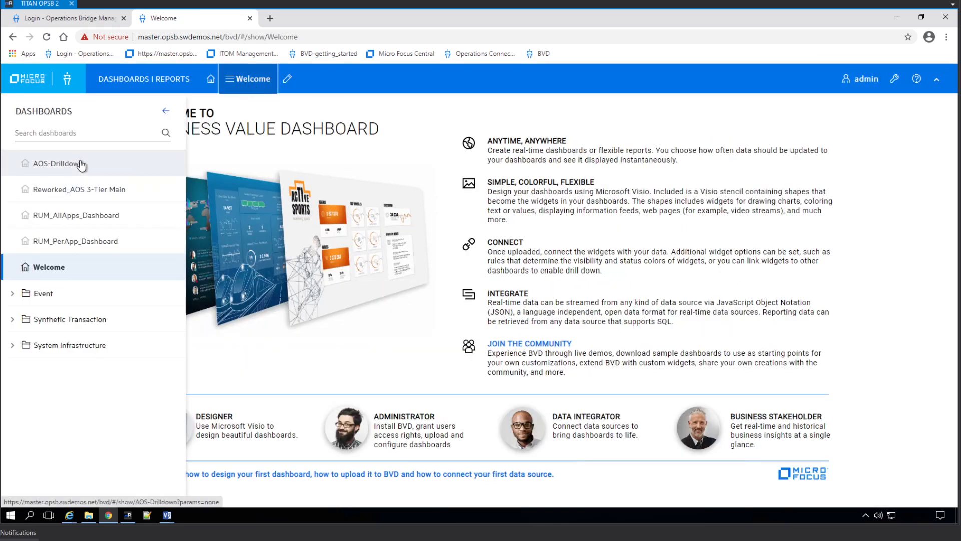
{"action": "left_click", "coordinate": [78, 190]}
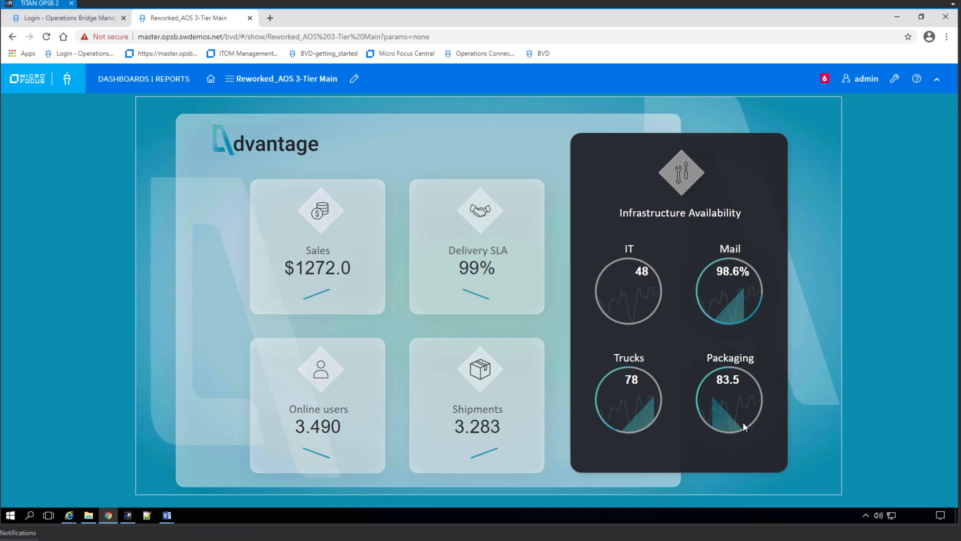
{"action": "left_click", "coordinate": [262, 82]}
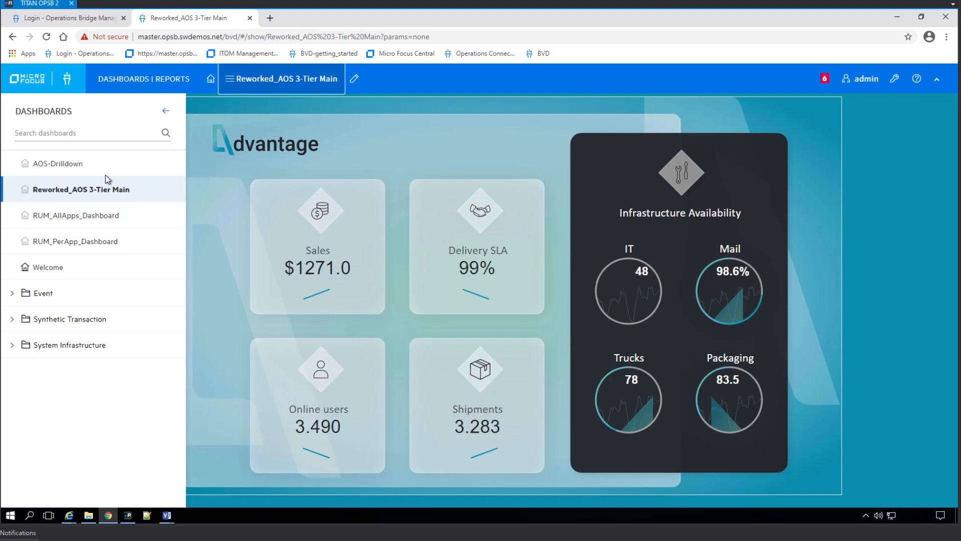
{"action": "left_click", "coordinate": [70, 165]}
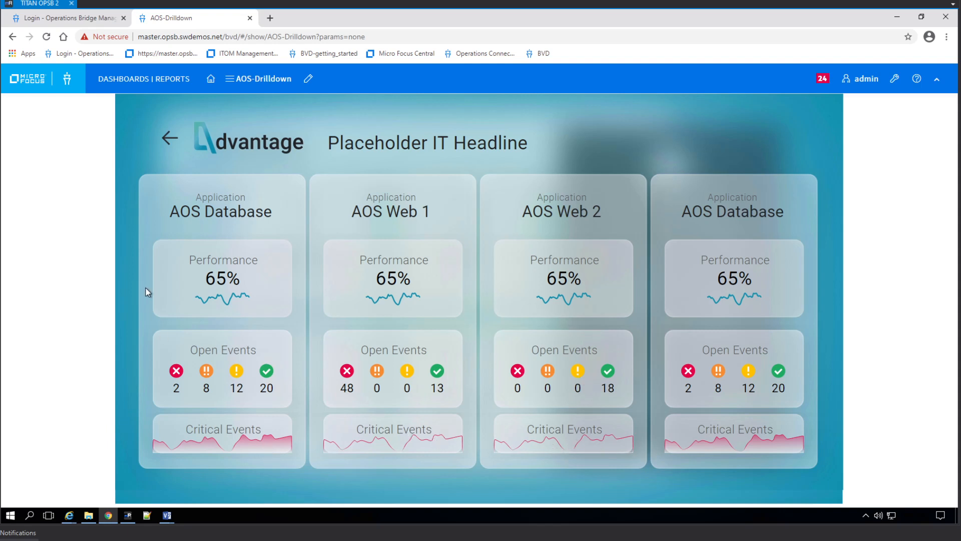
Go to the Dashboards management page from the administration menu.
{"action": "left_click", "coordinate": [246, 83]}
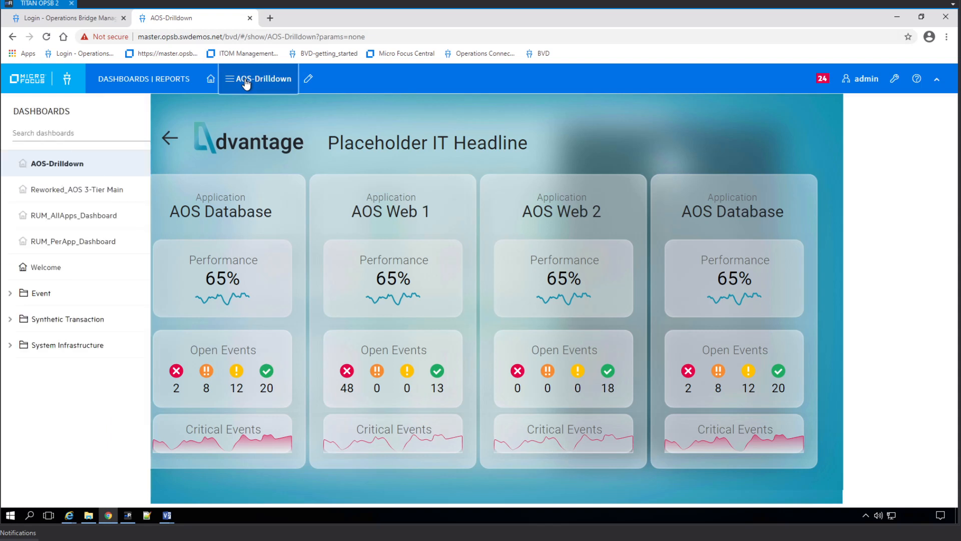
{"action": "left_click", "coordinate": [895, 79]}
{"action": "left_click", "coordinate": [852, 107]}
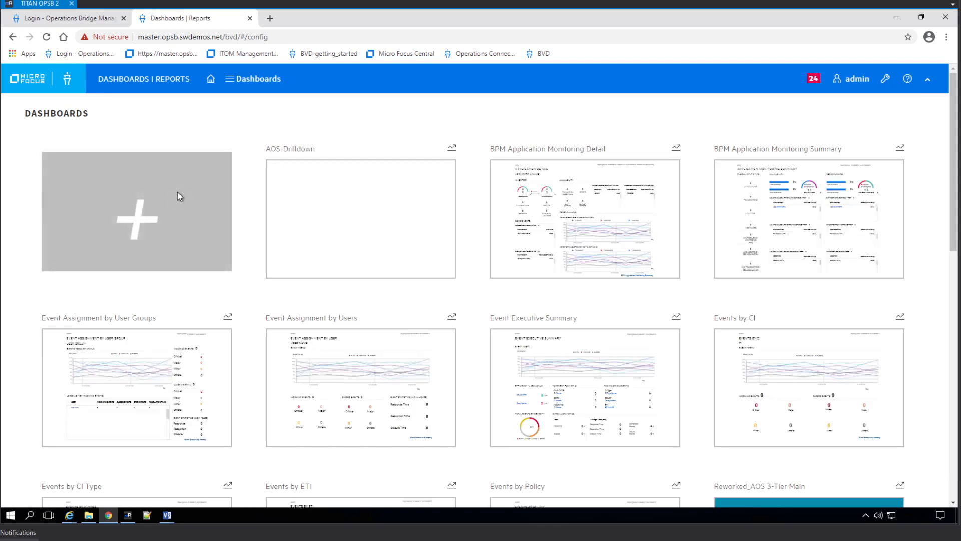
Add a new dashboard by uploading the file AOS mobile view.svg.
{"action": "left_click", "coordinate": [178, 194]}
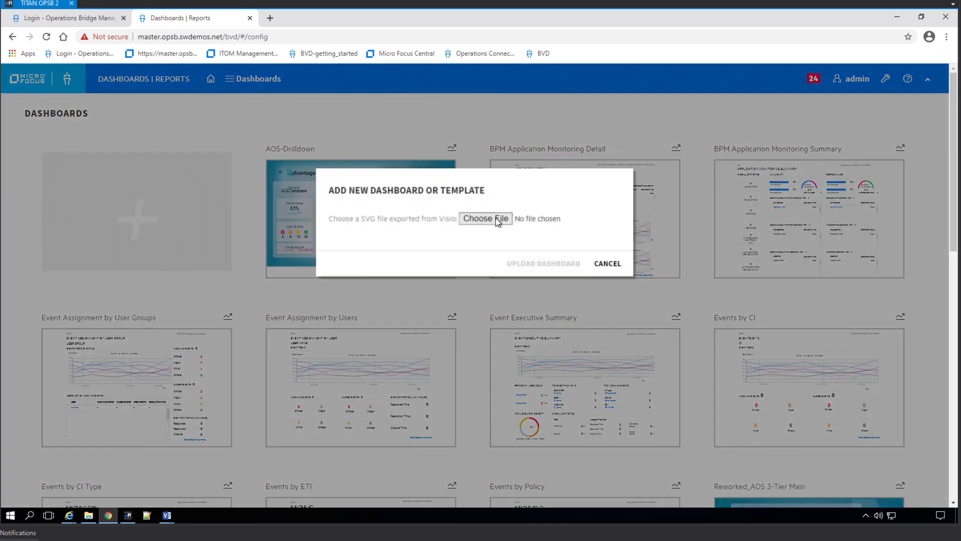
{"action": "left_click", "coordinate": [498, 219]}
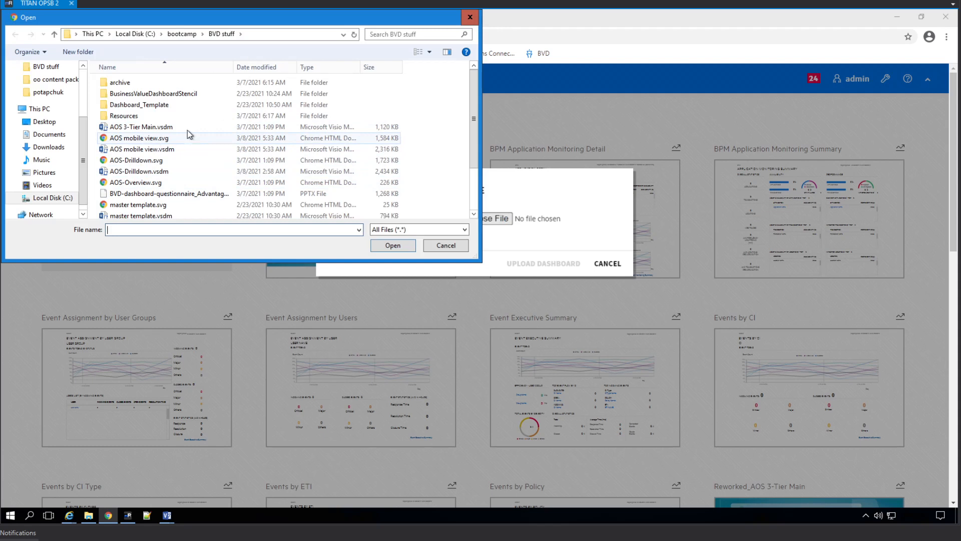
{"action": "left_click", "coordinate": [146, 139]}
{"action": "double_click", "coordinate": [146, 139]}
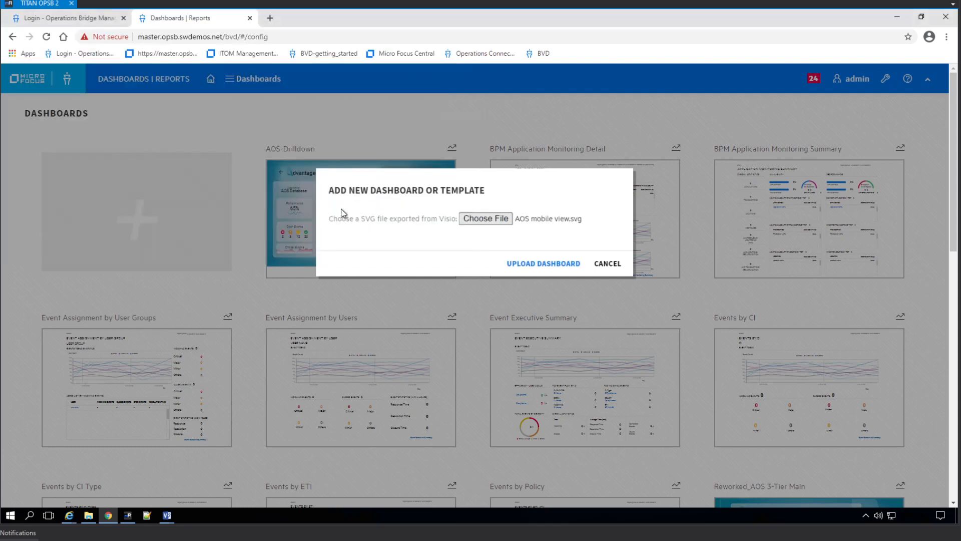
{"action": "left_click", "coordinate": [554, 267]}
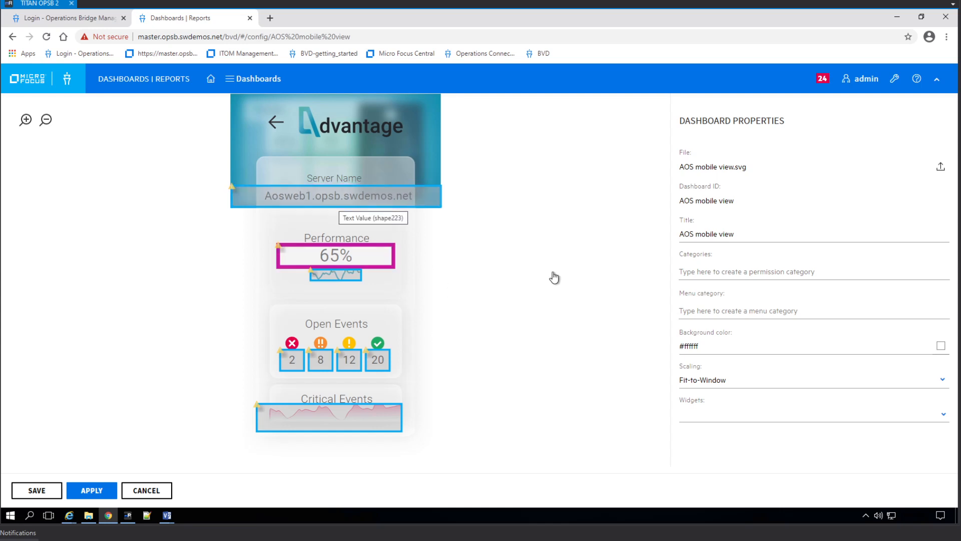
Bind the Server Name text widget to aosweb1's GBL_CPU_TOTAL_UTIL channel via a 'cpu' search.
{"action": "left_click", "coordinate": [365, 190]}
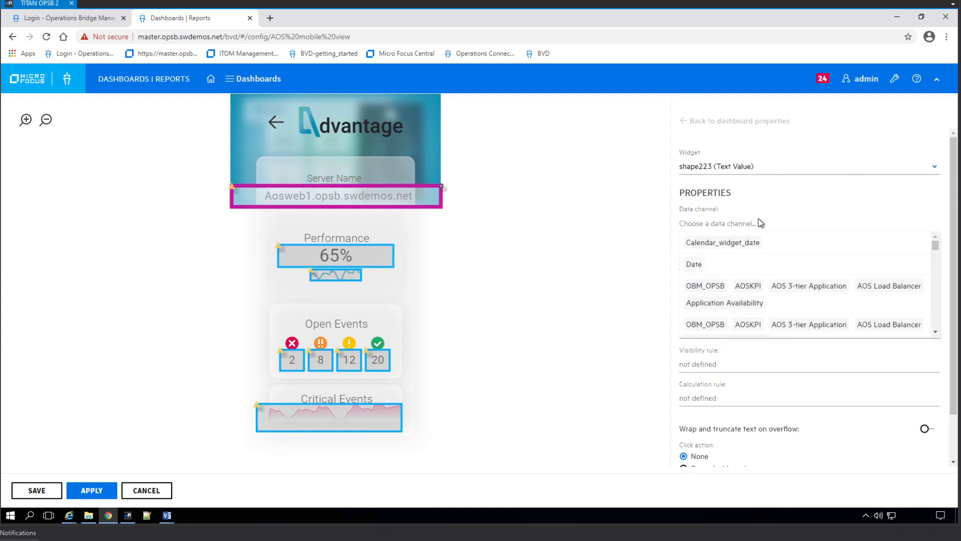
{"action": "mouse_move", "coordinate": [817, 290]}
{"action": "type", "text": "per"}
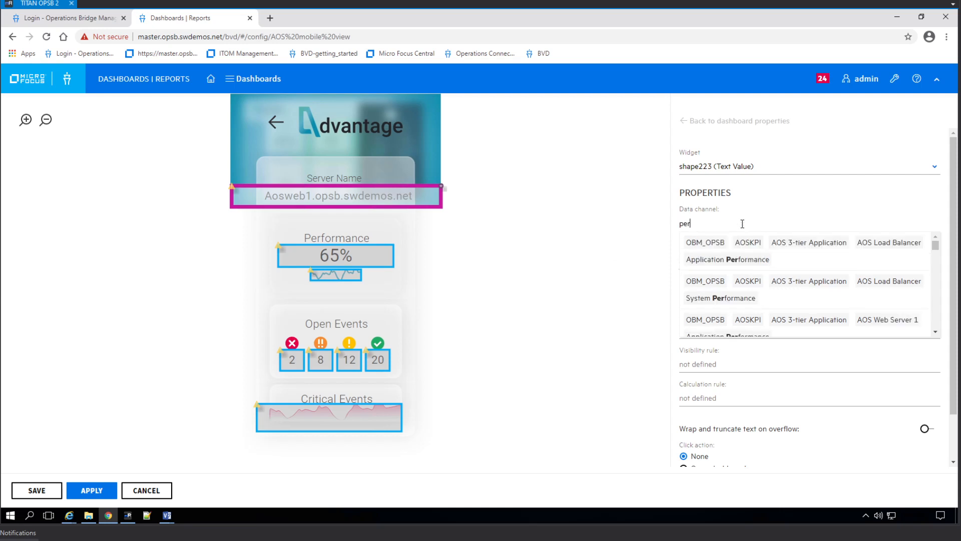
{"action": "key", "text": "BackSpace"}
{"action": "key", "text": "BackSpace"}
{"action": "key", "text": "BackSpace"}
{"action": "type", "text": "cpu"}
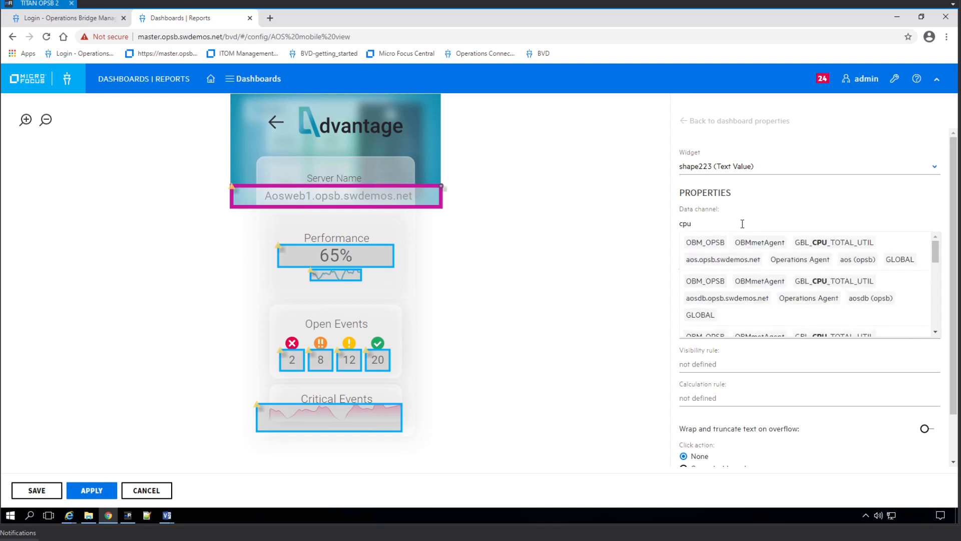
{"action": "mouse_move", "coordinate": [852, 253]}
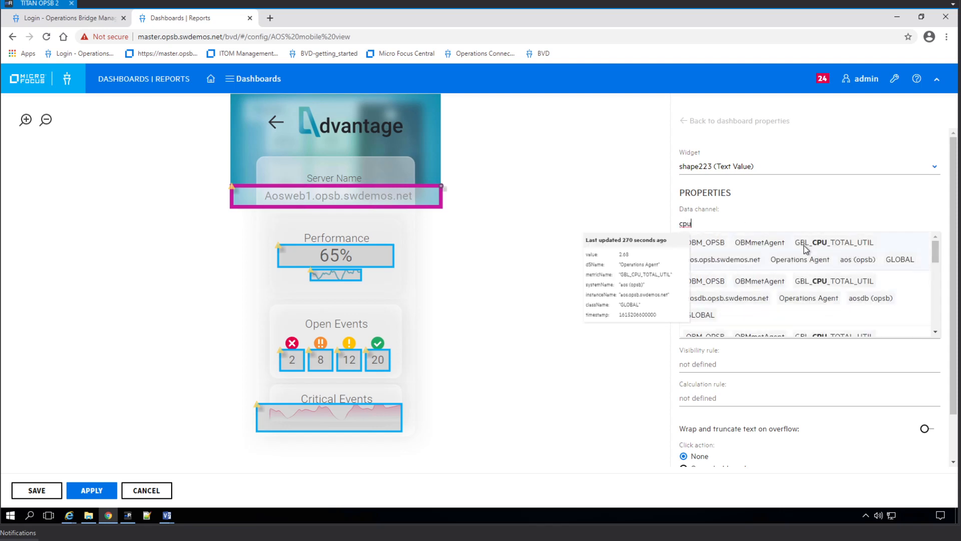
{"action": "scroll", "coordinate": [808, 296], "scroll_direction": "down", "scroll_amount": 1}
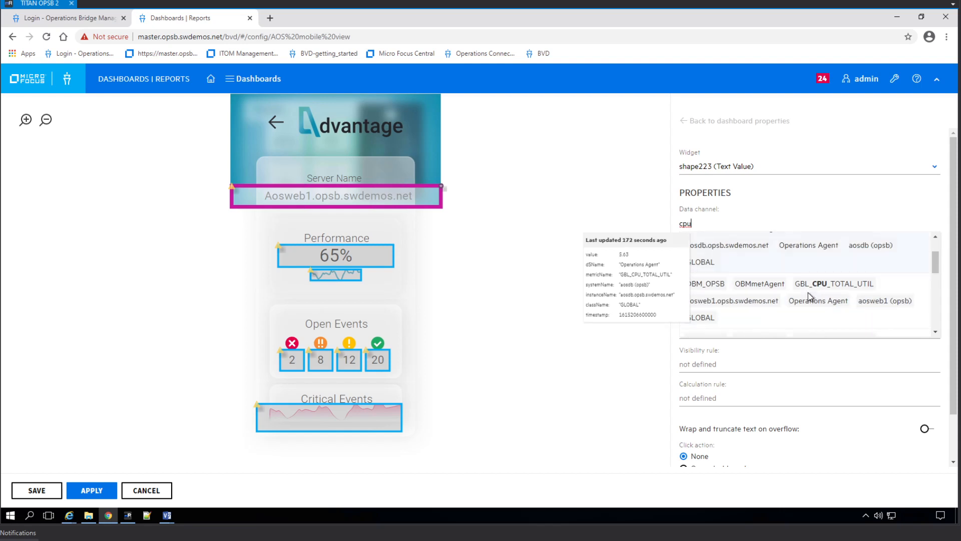
{"action": "scroll", "coordinate": [809, 291], "scroll_direction": "up", "scroll_amount": 1}
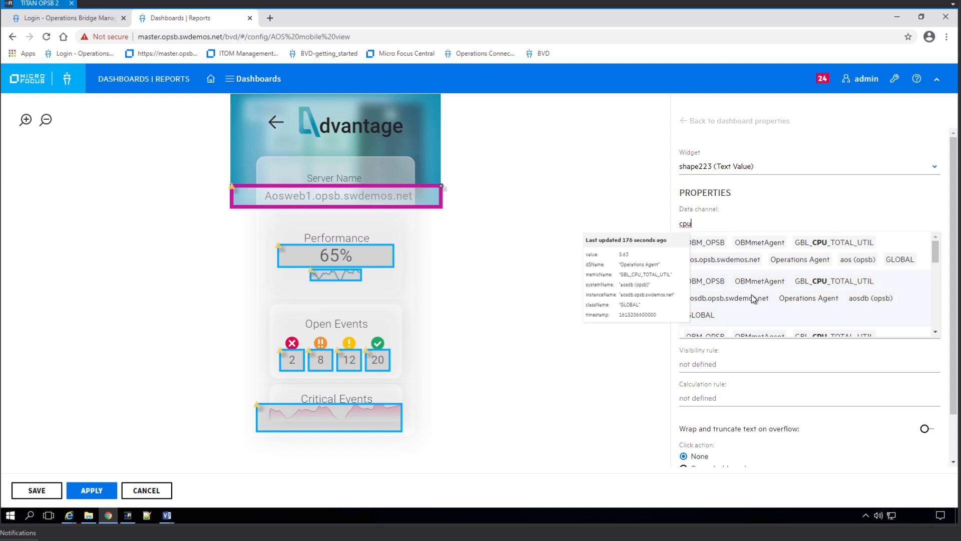
{"action": "scroll", "coordinate": [753, 297], "scroll_direction": "down", "scroll_amount": 1}
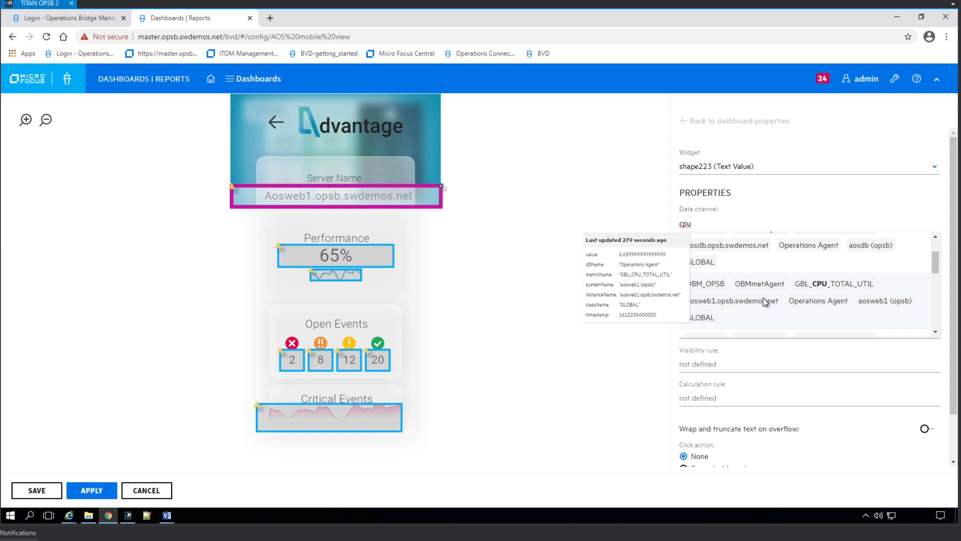
{"action": "left_click", "coordinate": [764, 301]}
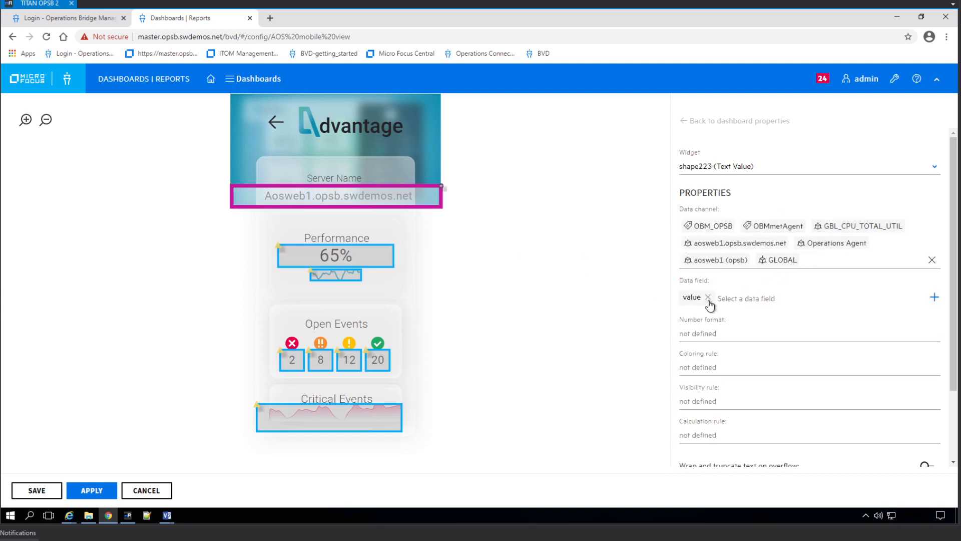
Clear and re-select the aosweb1 GBL_CPU_TOTAL_UTIL channel for Server Name.
{"action": "left_click", "coordinate": [932, 259]}
{"action": "type", "text": "cpu"}
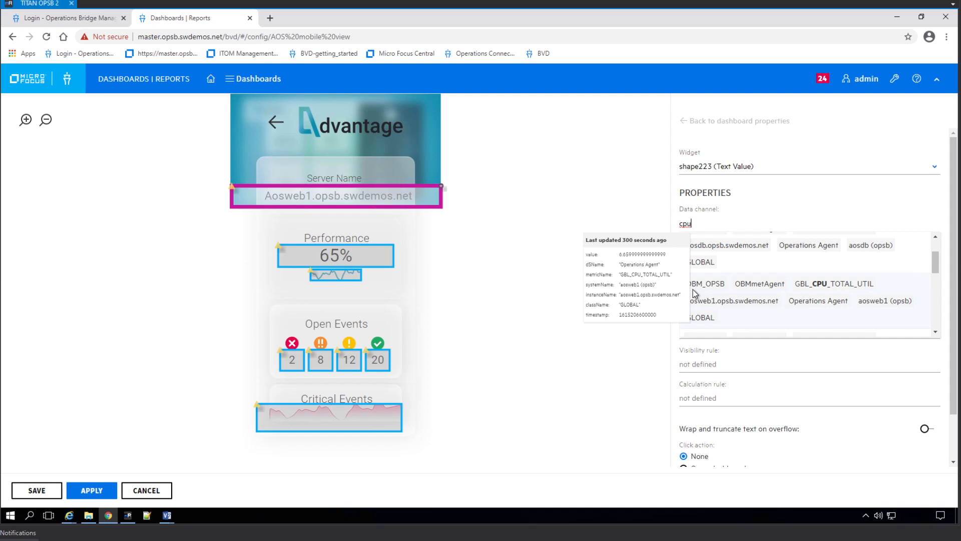
{"action": "left_click", "coordinate": [713, 293]}
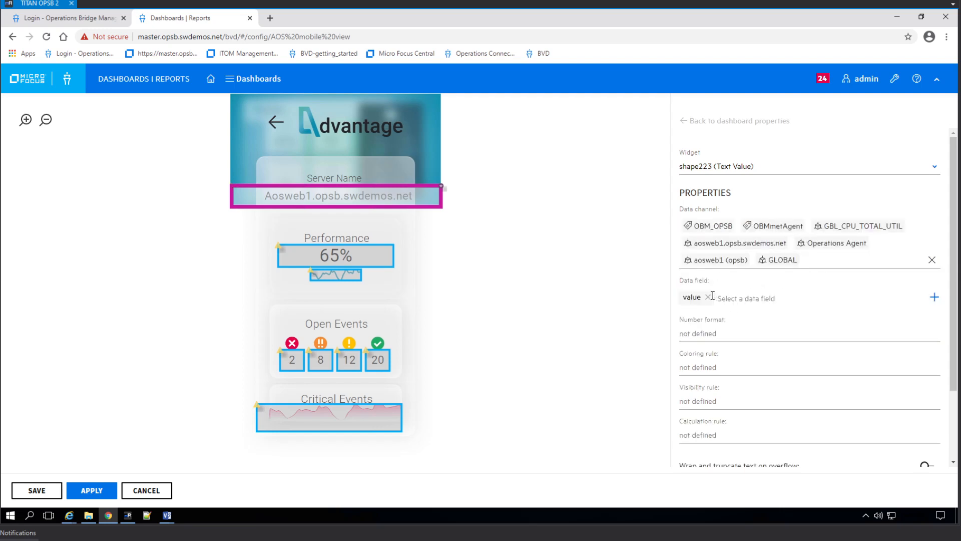
Replace the value data field with instanceName, then select the Performance 65% widget.
{"action": "left_click", "coordinate": [709, 297]}
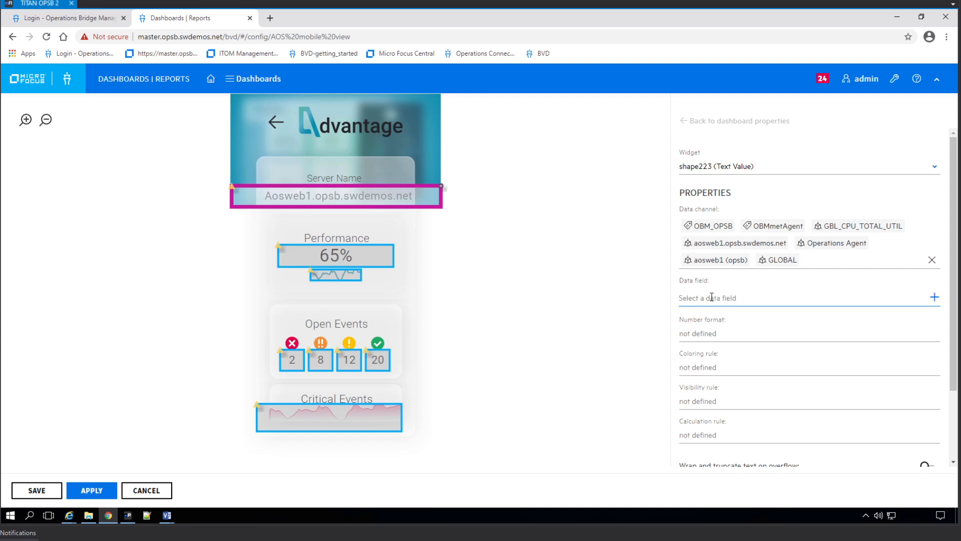
{"action": "left_click", "coordinate": [711, 298]}
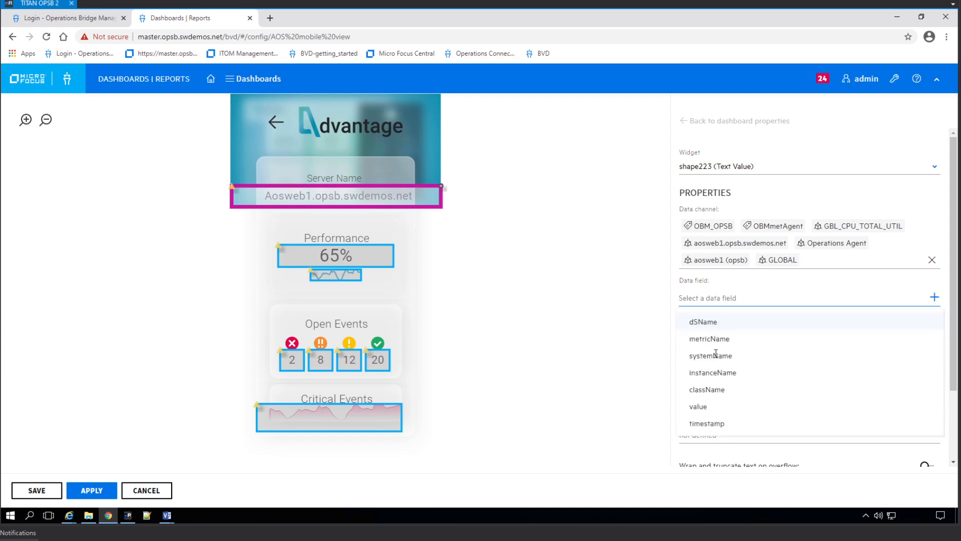
{"action": "left_click", "coordinate": [727, 376]}
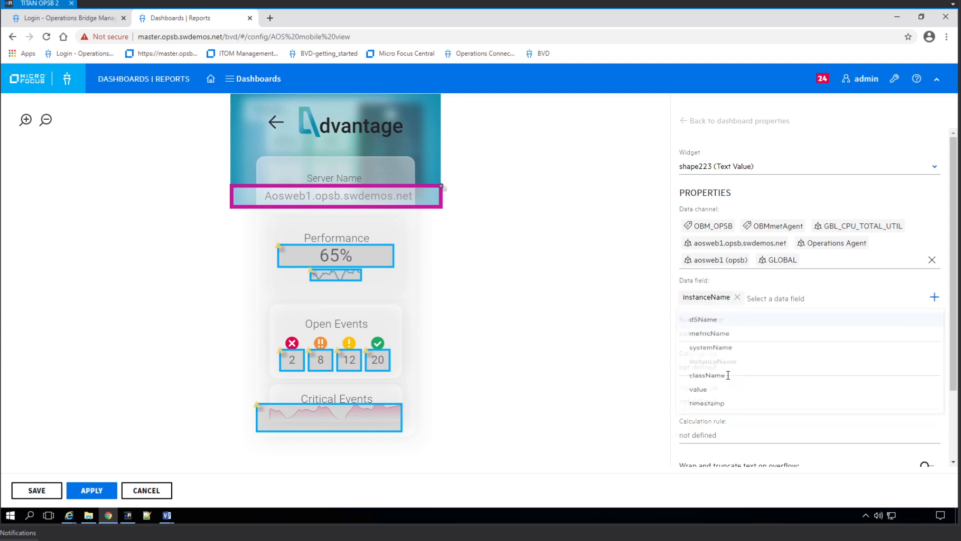
{"action": "left_click", "coordinate": [528, 239]}
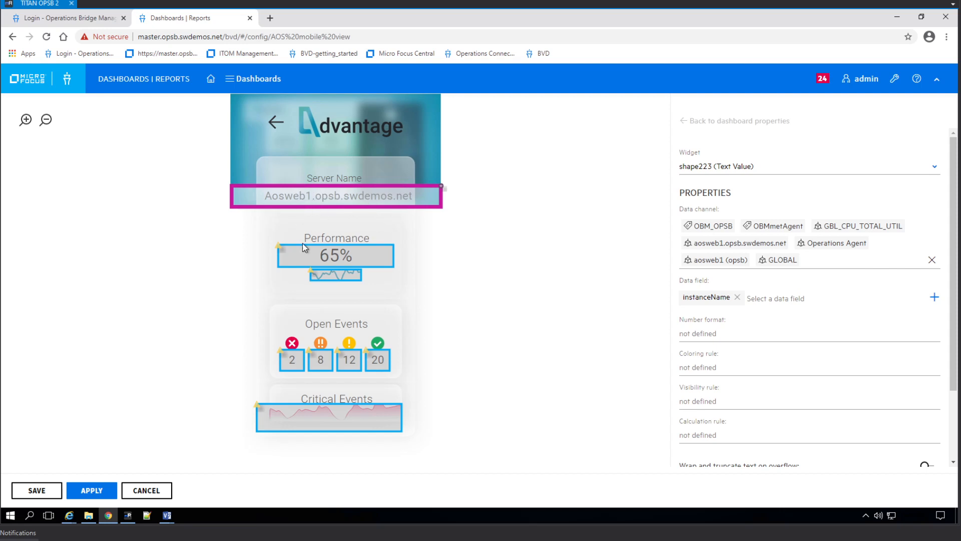
{"action": "left_click", "coordinate": [375, 257]}
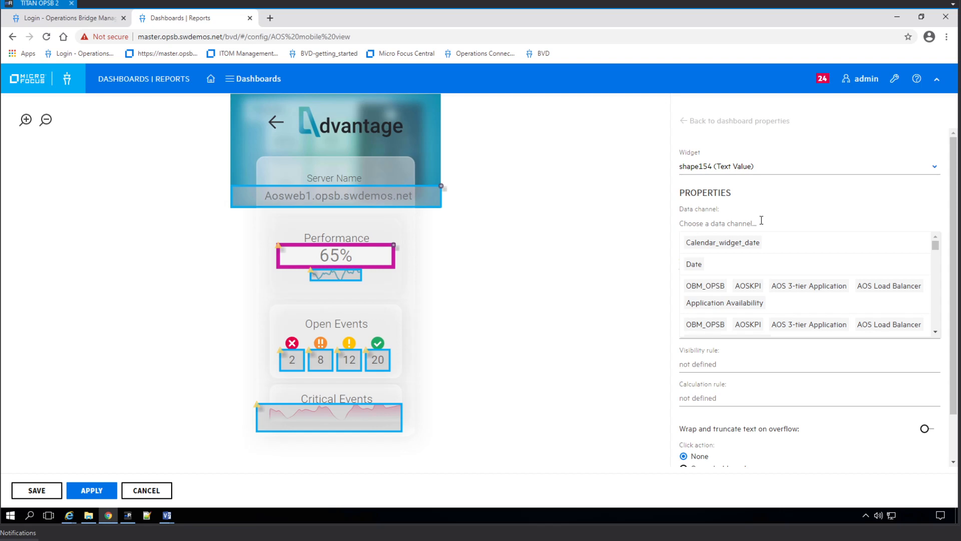
Bind Performance to aos.opsb.swdemos.net GBL_CPU_TOTAL_UTIL with calculation rule 100-value, and apply.
{"action": "type", "text": "ucm"}
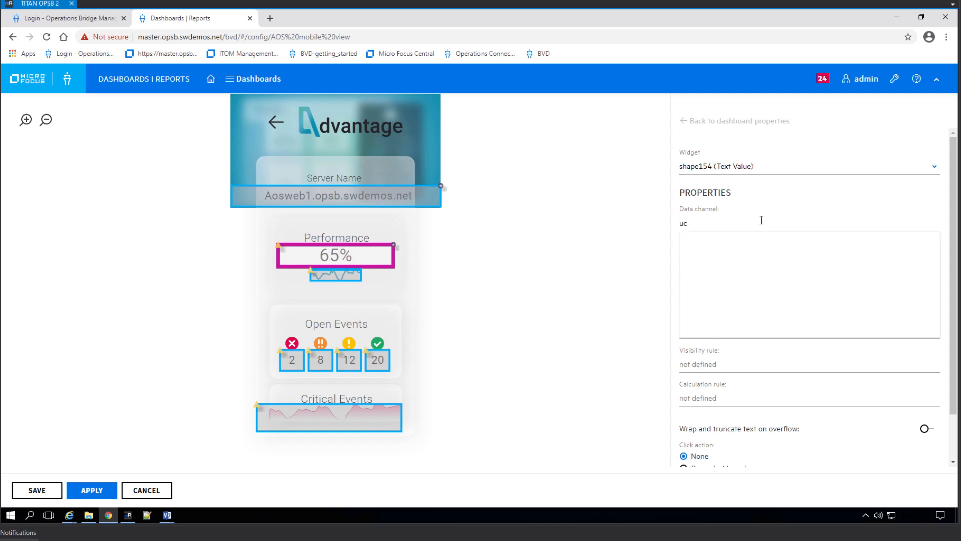
{"action": "key", "text": "BackSpace"}
{"action": "key", "text": "BackSpace"}
{"action": "type", "text": "cu"}
{"action": "type", "text": "p"}
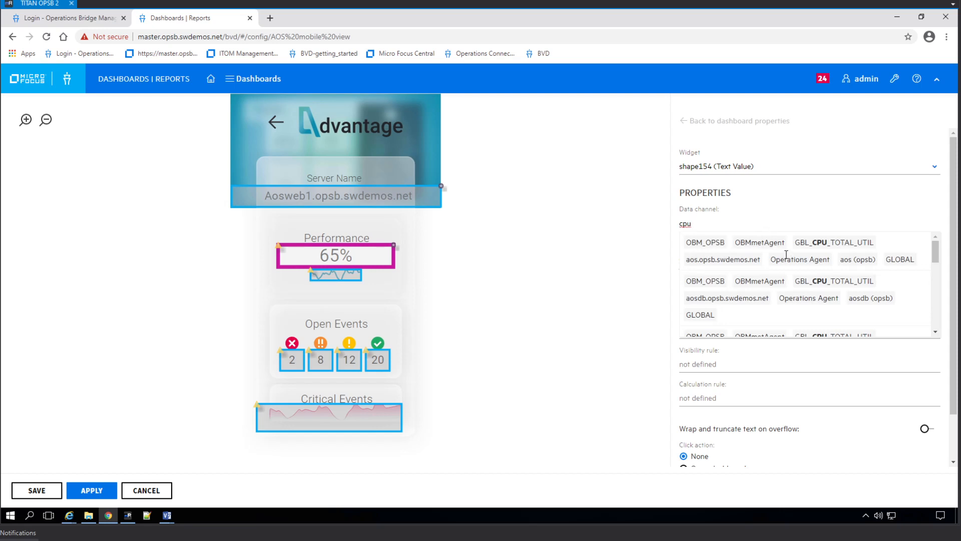
{"action": "mouse_move", "coordinate": [788, 259]}
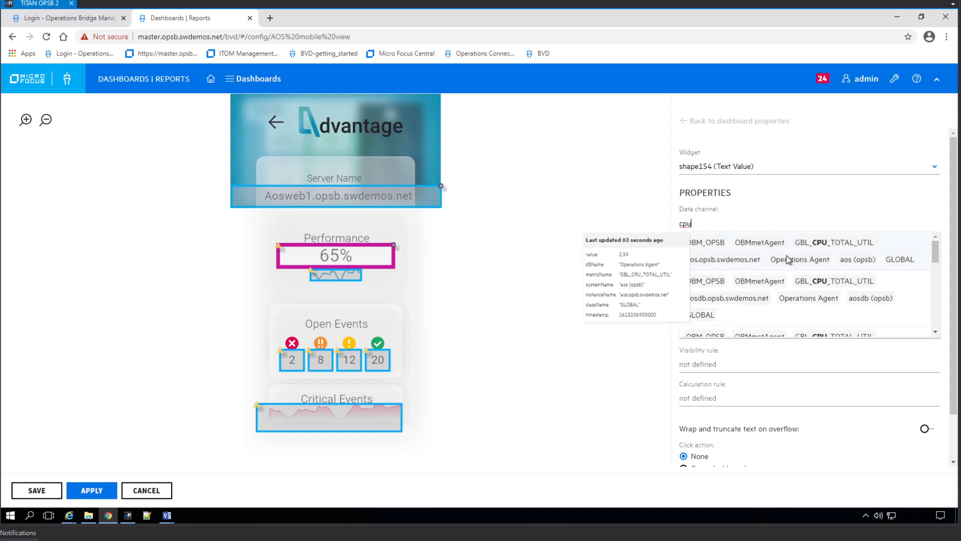
{"action": "left_click", "coordinate": [787, 256]}
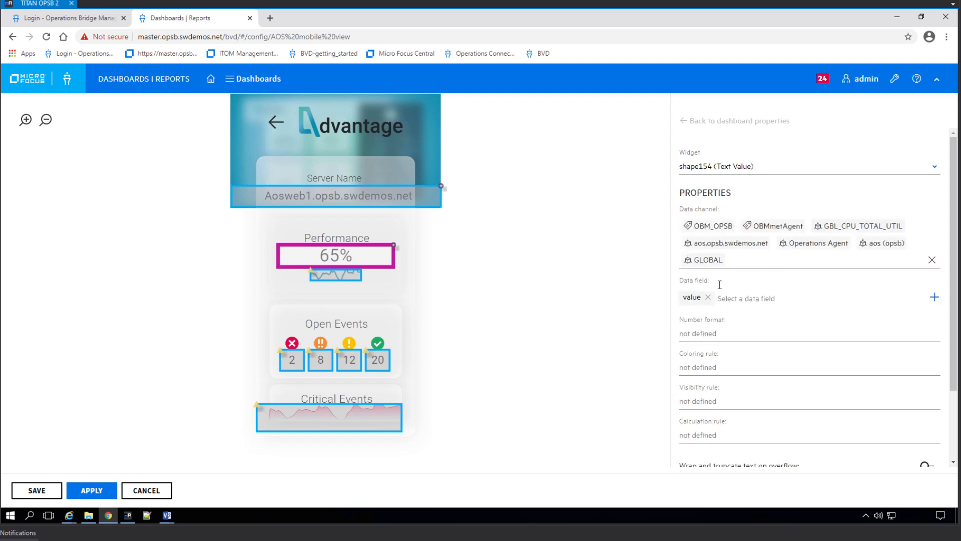
{"action": "scroll", "coordinate": [758, 388], "scroll_direction": "down", "scroll_amount": 2}
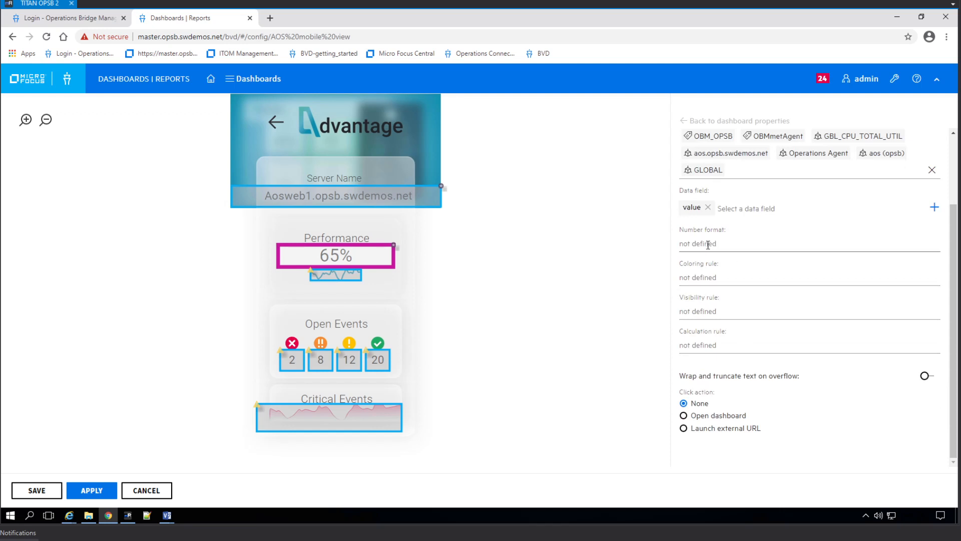
{"action": "left_click", "coordinate": [728, 348]}
{"action": "type", "text": "100-"}
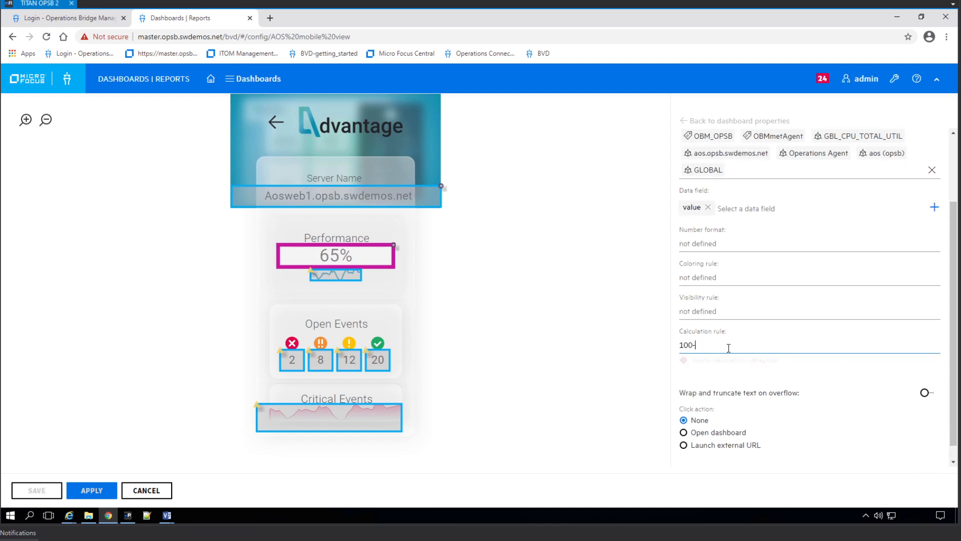
{"action": "type", "text": "v"}
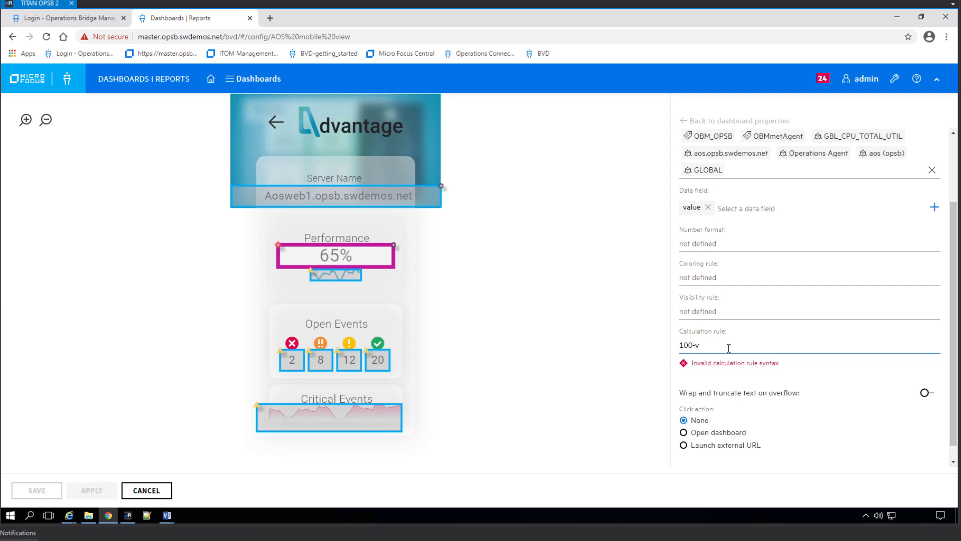
{"action": "type", "text": "alue"}
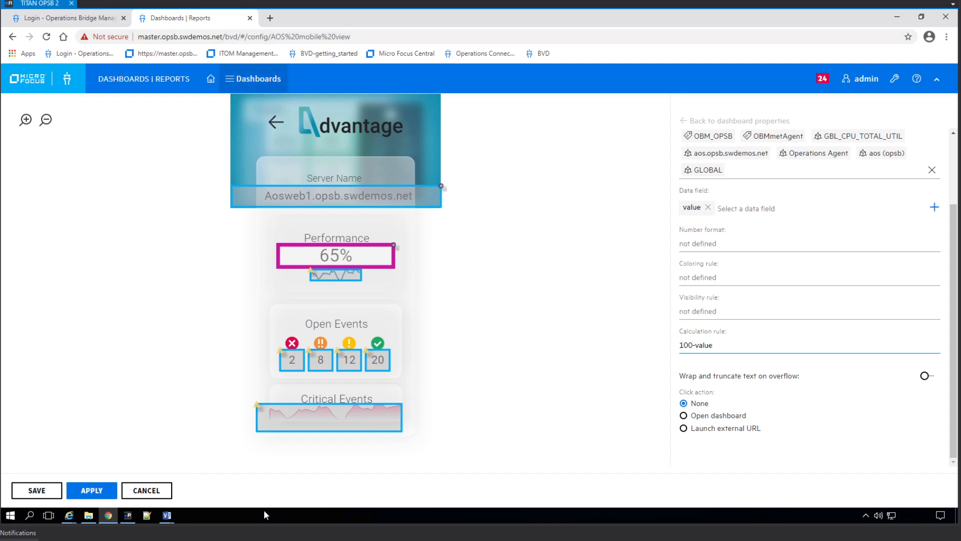
{"action": "left_click", "coordinate": [86, 492]}
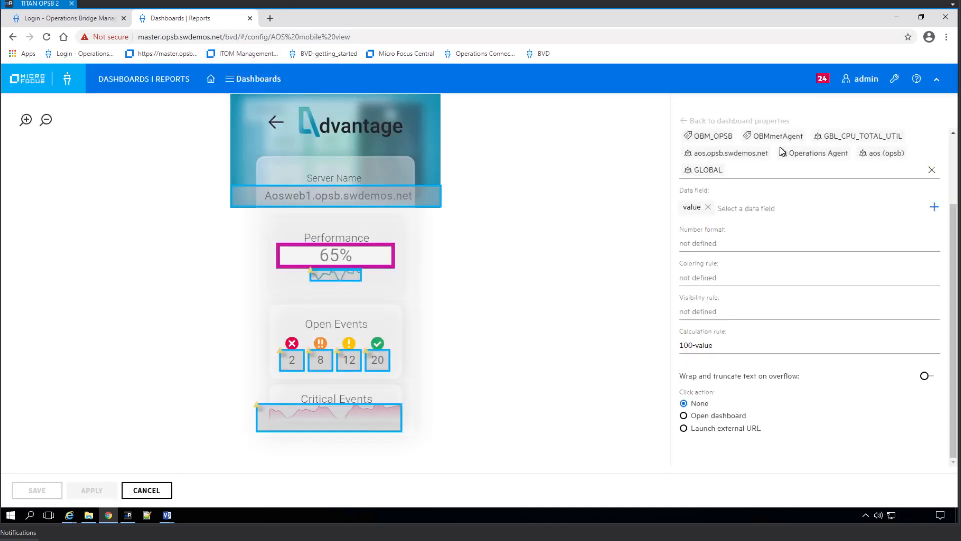
Open AOS mobile view in a new tab to check Performance 2.59, then return to the editor.
{"action": "left_click", "coordinate": [247, 80]}
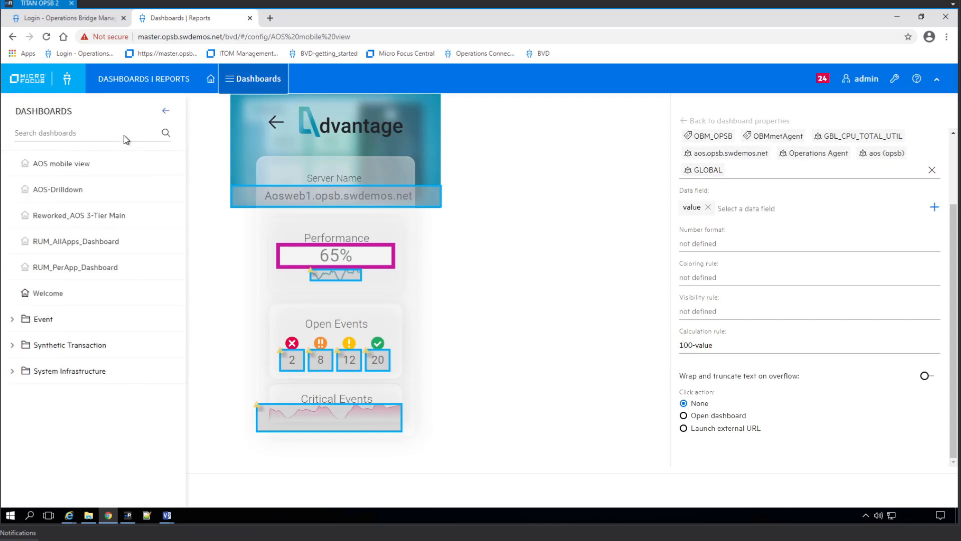
{"action": "middle_click", "coordinate": [222, 177]}
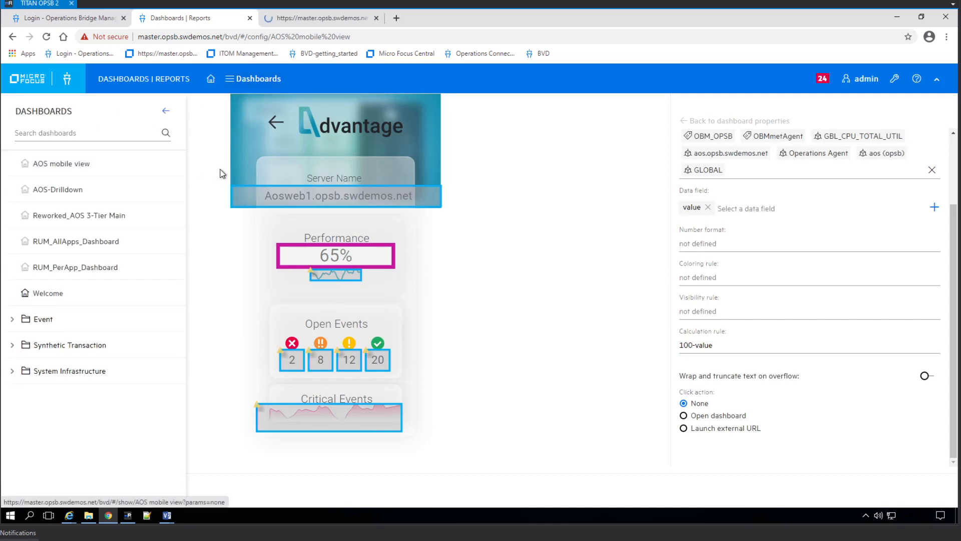
{"action": "left_click", "coordinate": [321, 22]}
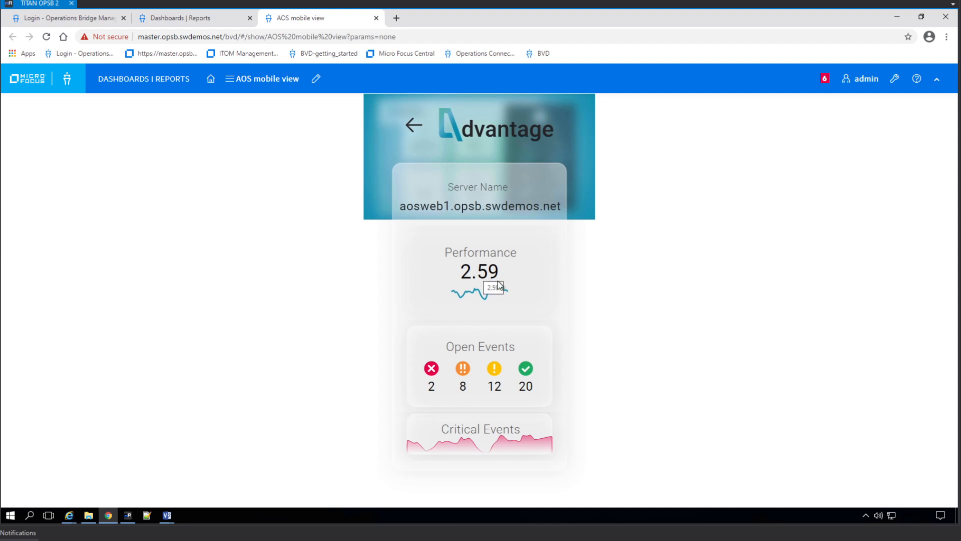
{"action": "left_click", "coordinate": [208, 15]}
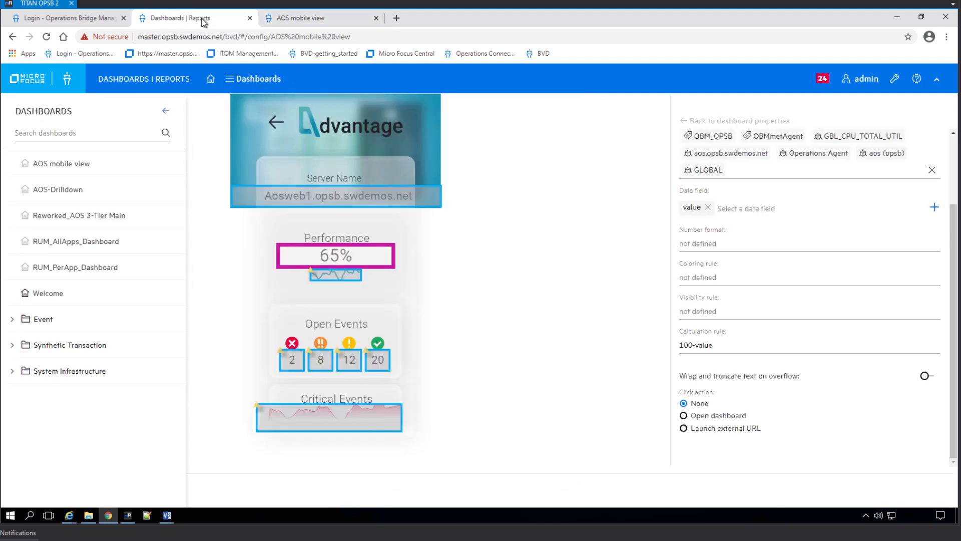
Delete the Performance widget's 100-value calculation rule and apply the change.
{"action": "left_click", "coordinate": [697, 345]}
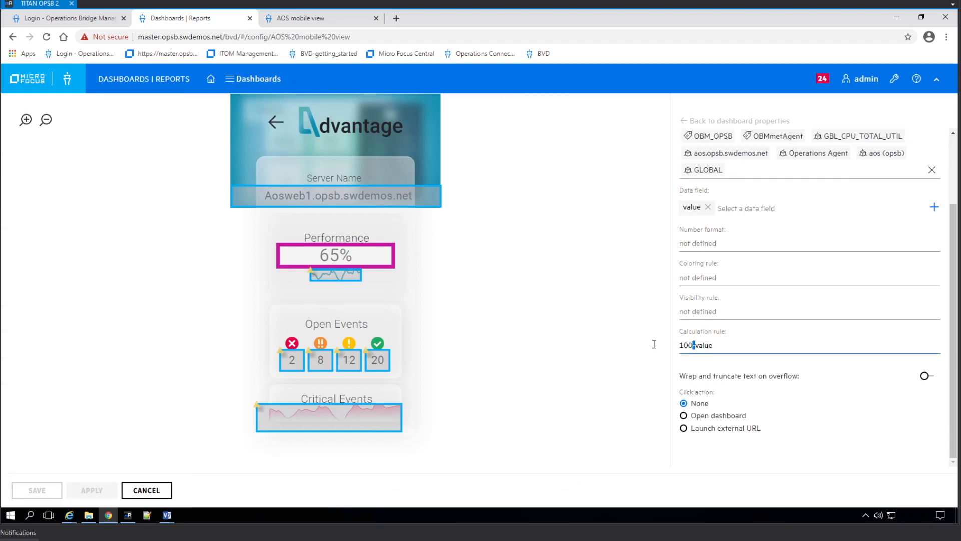
{"action": "left_click_drag", "start_coordinate": [697, 345], "coordinate": [641, 344]}
{"action": "left_click_drag", "start_coordinate": [725, 345], "coordinate": [631, 345]}
{"action": "key", "text": "Delete"}
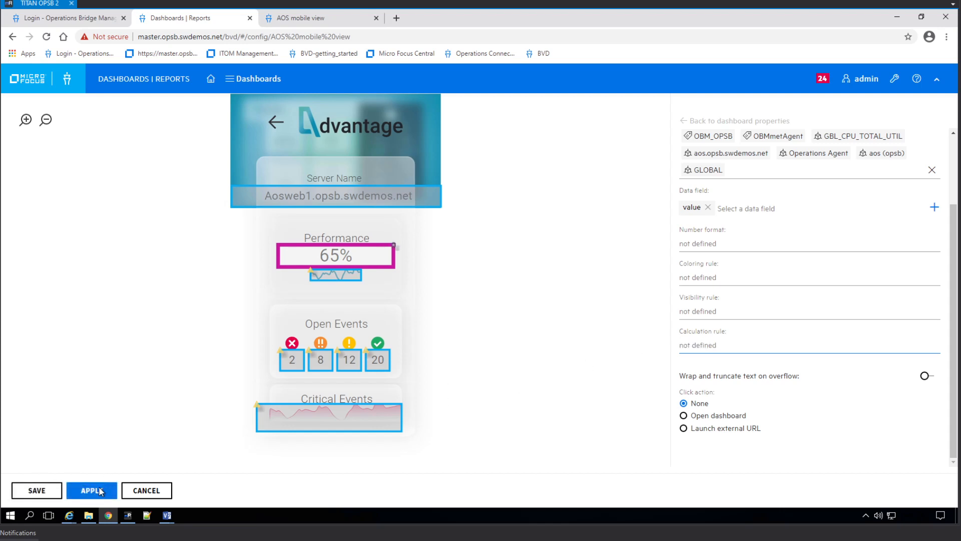
{"action": "left_click", "coordinate": [100, 492]}
Reload the live AOS mobile view tab, return to the editor, and show the Visio windows.
{"action": "left_click", "coordinate": [270, 18]}
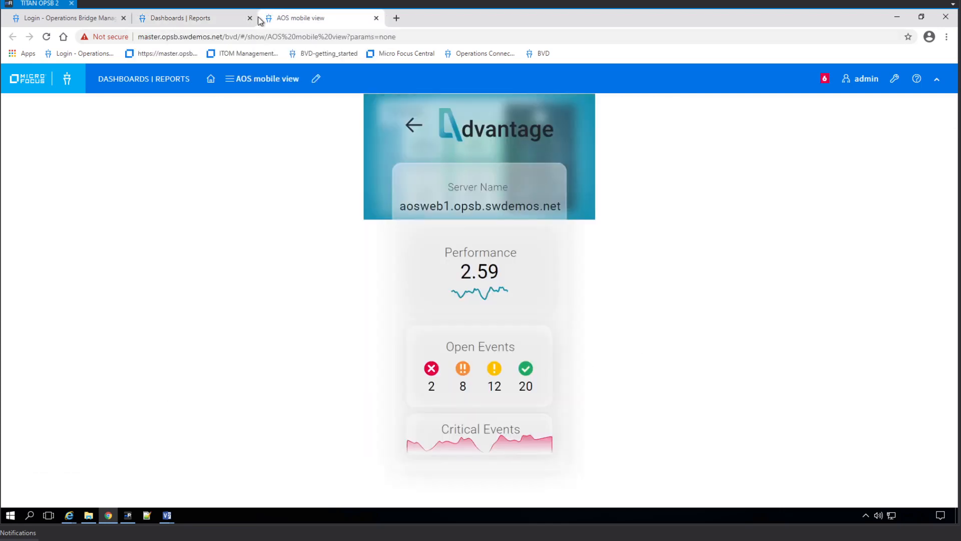
{"action": "left_click", "coordinate": [50, 37]}
{"action": "left_click", "coordinate": [200, 23]}
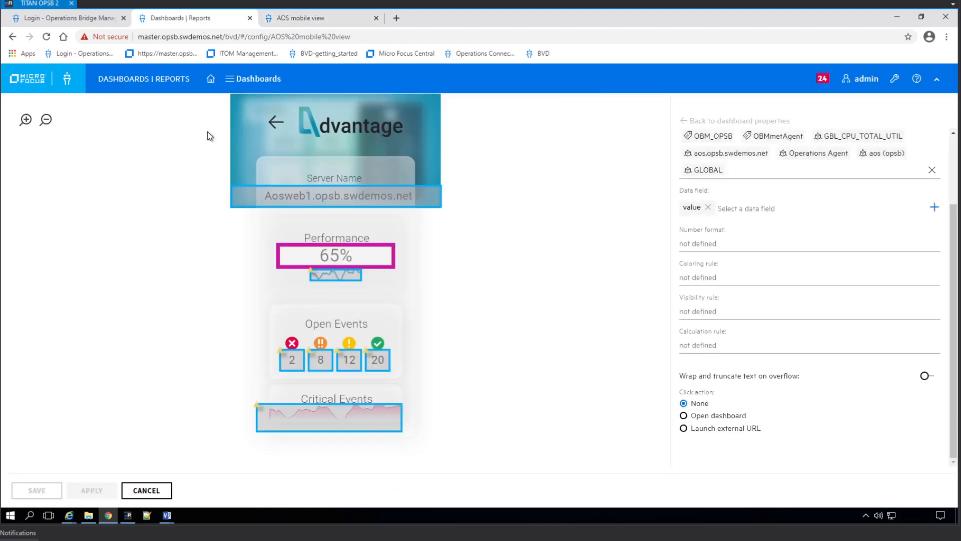
{"action": "left_click", "coordinate": [168, 520]}
{"action": "left_click", "coordinate": [285, 465]}
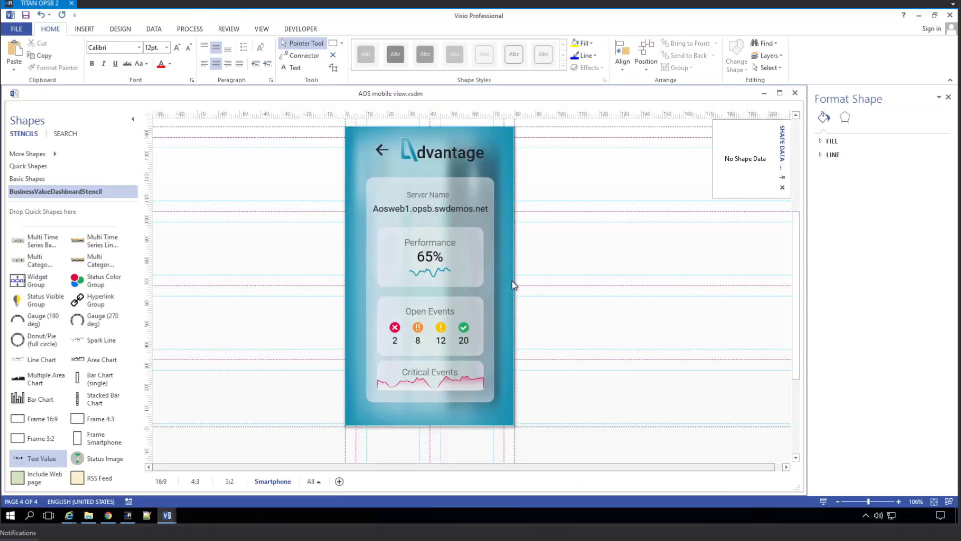
{"action": "left_click", "coordinate": [378, 415]}
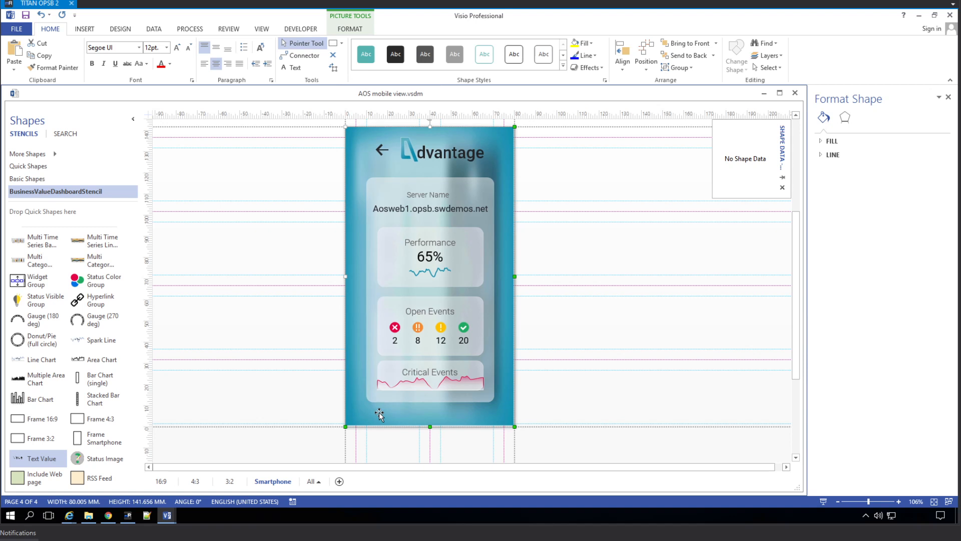
{"action": "left_click", "coordinate": [167, 516]}
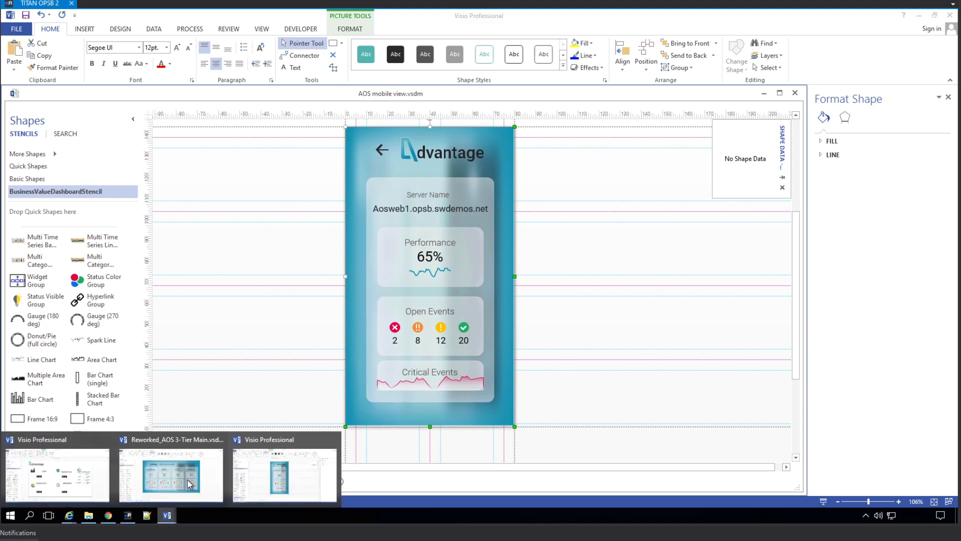
{"action": "left_click", "coordinate": [109, 516]}
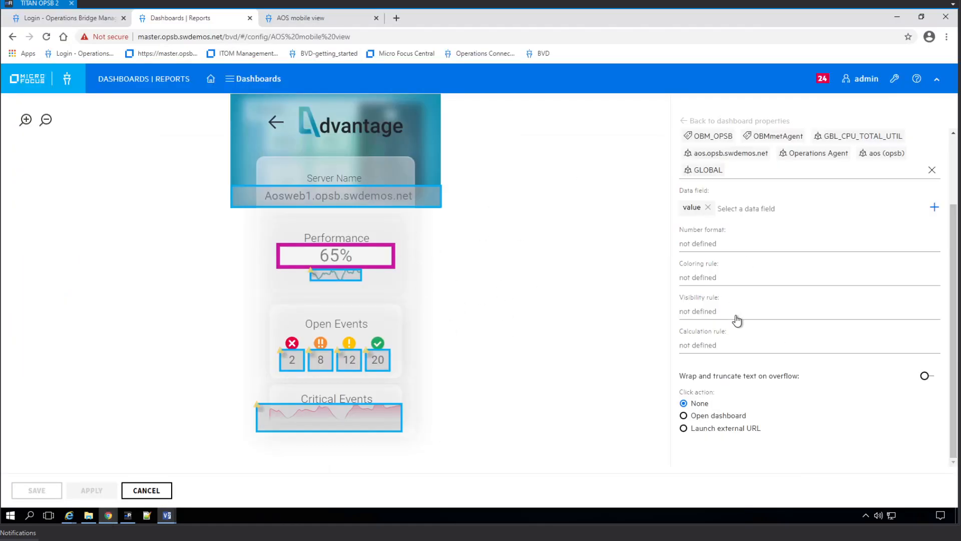
Check the live view still reads 2.59, then open the help options in the editor.
{"action": "left_click", "coordinate": [307, 18]}
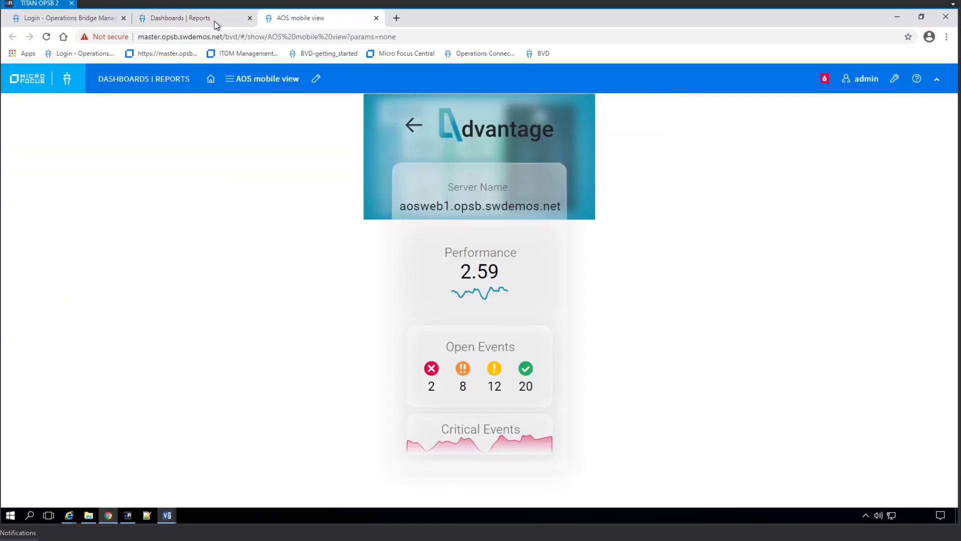
{"action": "left_click", "coordinate": [214, 22]}
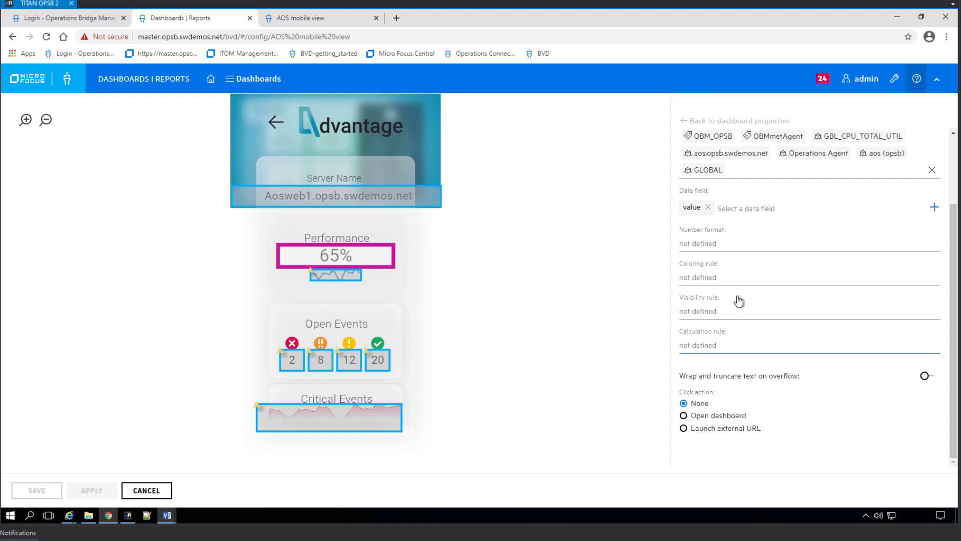
{"action": "left_click", "coordinate": [916, 79]}
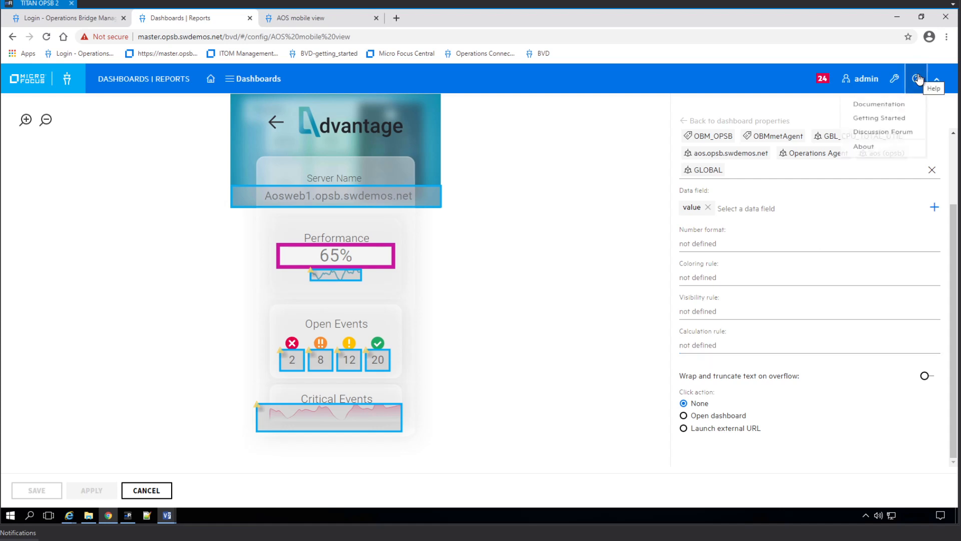
Open the BVD 2020.11 documentation, filter topic titles for 'text', and open Text Value Widgets.
{"action": "left_click", "coordinate": [893, 112]}
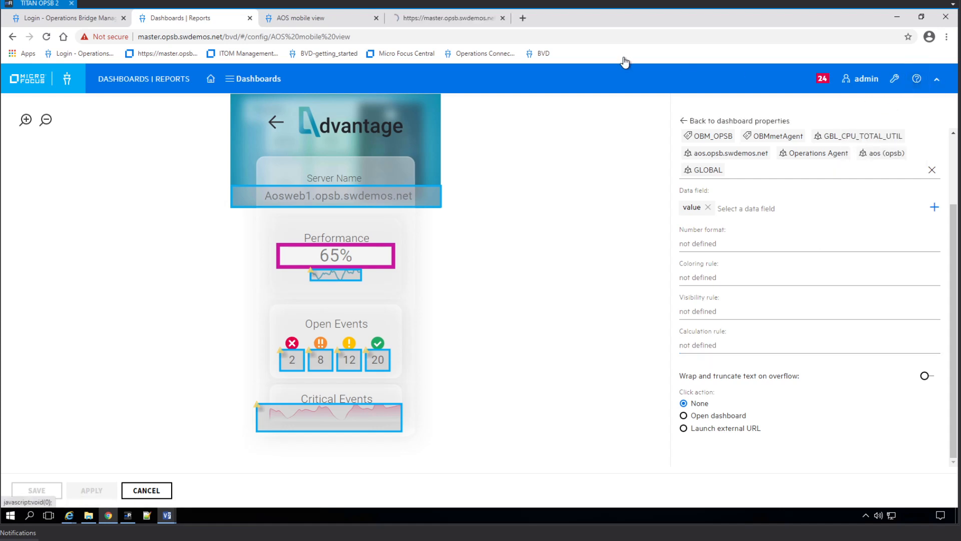
{"action": "left_click", "coordinate": [459, 20]}
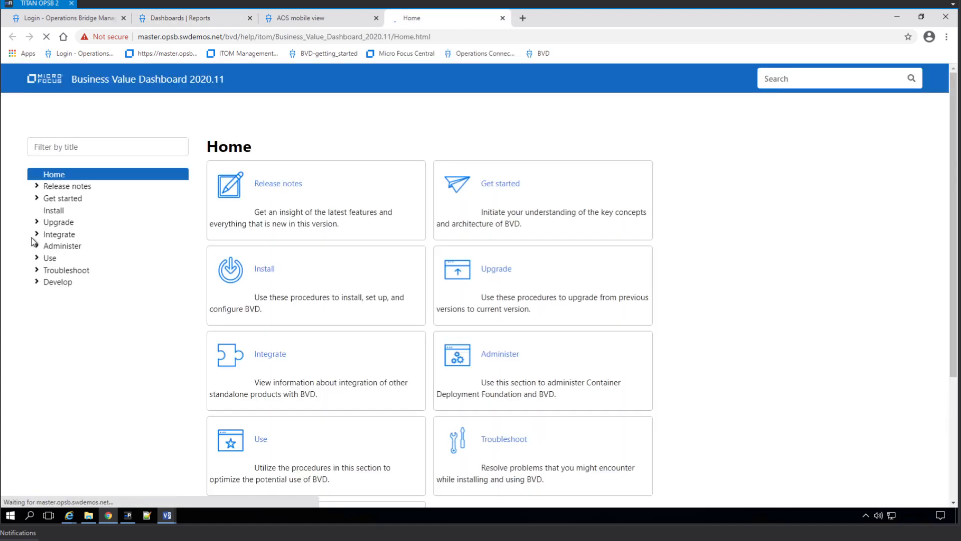
{"action": "left_click", "coordinate": [84, 148]}
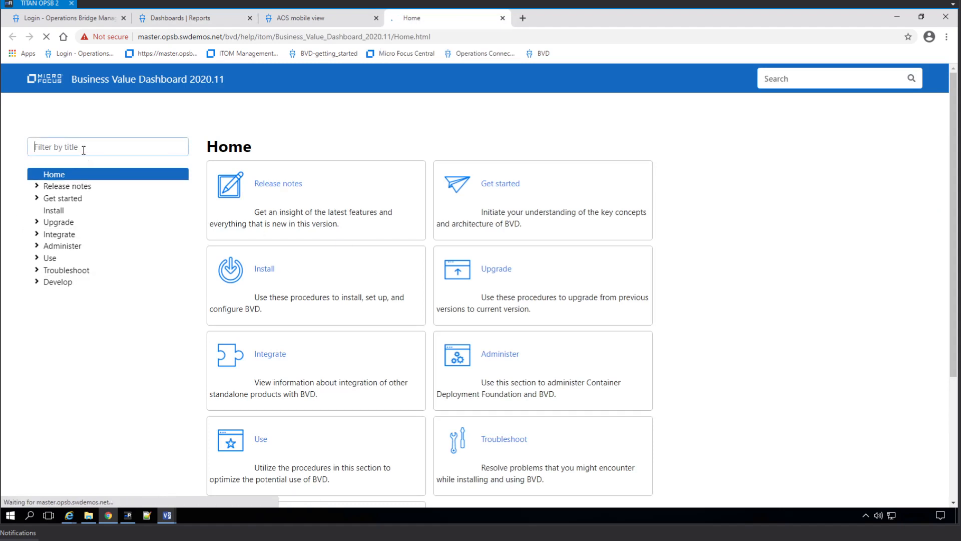
{"action": "type", "text": "calcula"}
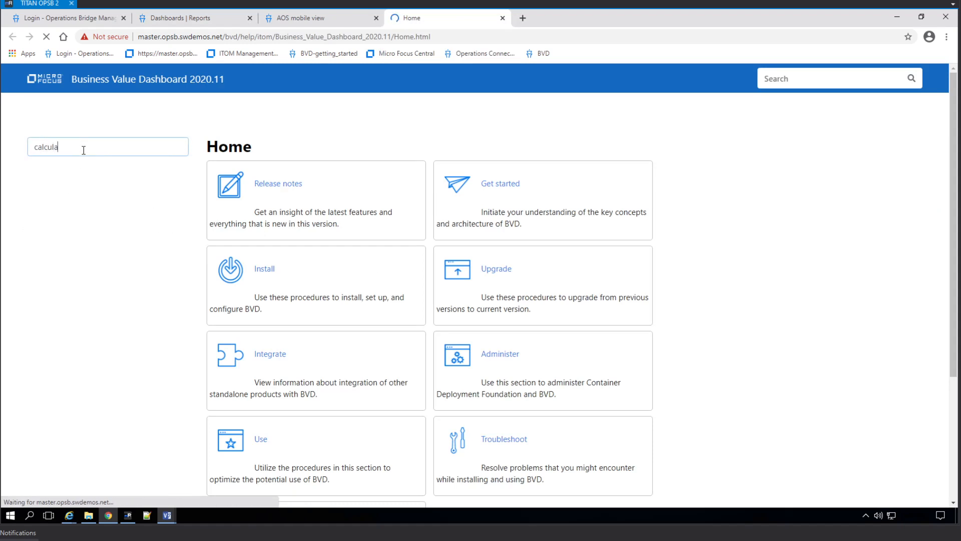
{"action": "type", "text": "tion"}
{"action": "left_click_drag", "start_coordinate": [79, 151], "coordinate": [53, 148]}
{"action": "double_click", "coordinate": [54, 148]}
{"action": "type", "text": "text"}
{"action": "left_click", "coordinate": [67, 175]}
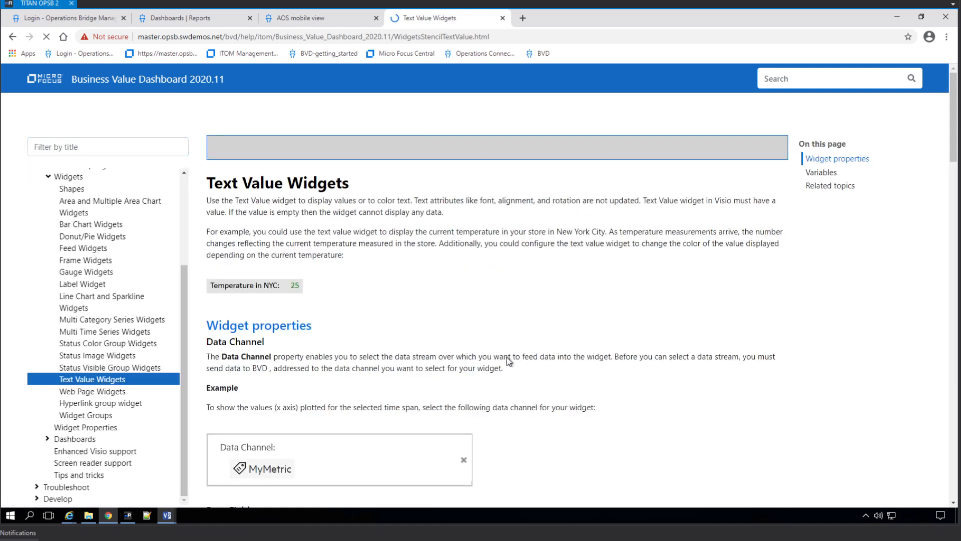
Read through the Text Value Widgets help page, then return to the AOS mobile view dashboard.
{"action": "scroll", "coordinate": [531, 355], "scroll_direction": "down", "scroll_amount": 5}
{"action": "scroll", "coordinate": [553, 363], "scroll_direction": "down", "scroll_amount": 2}
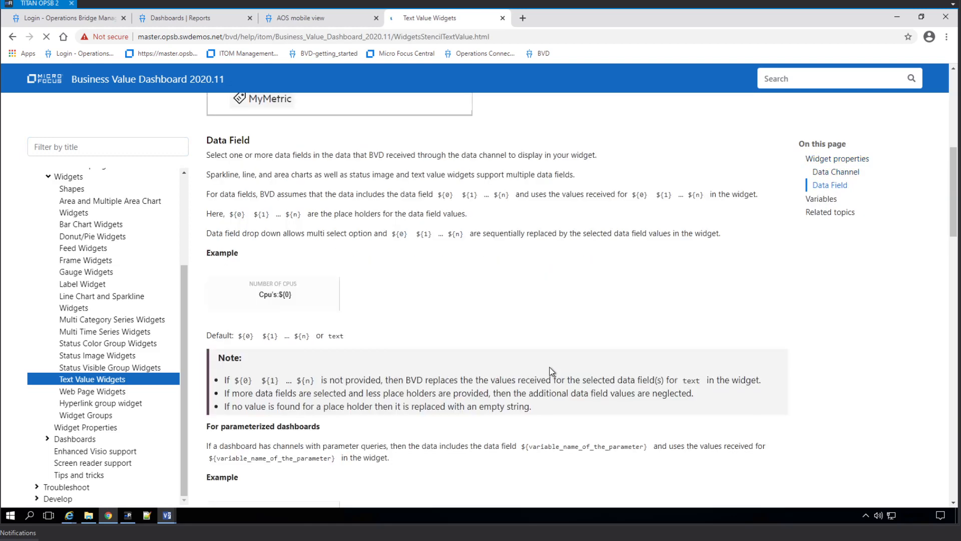
{"action": "scroll", "coordinate": [496, 371], "scroll_direction": "down", "scroll_amount": 4}
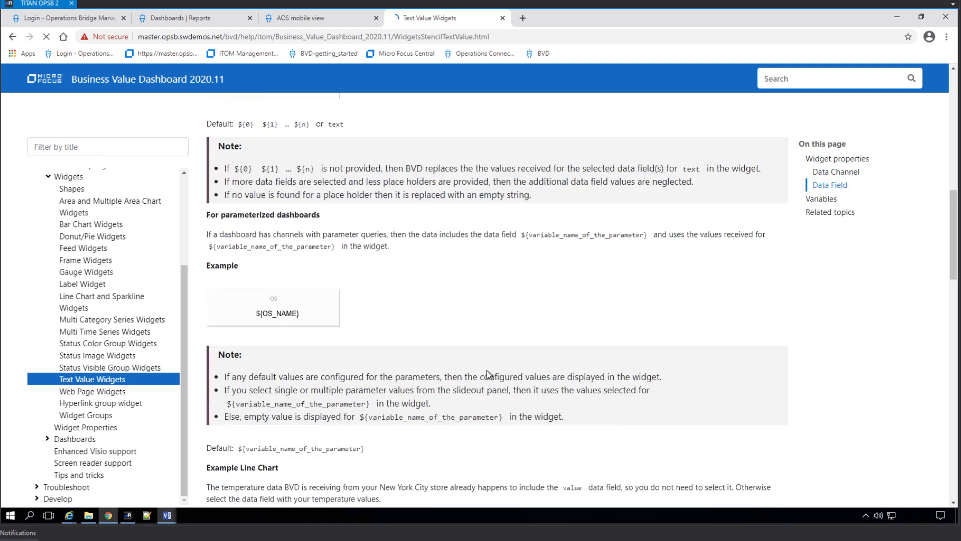
{"action": "scroll", "coordinate": [488, 373], "scroll_direction": "down", "scroll_amount": 5}
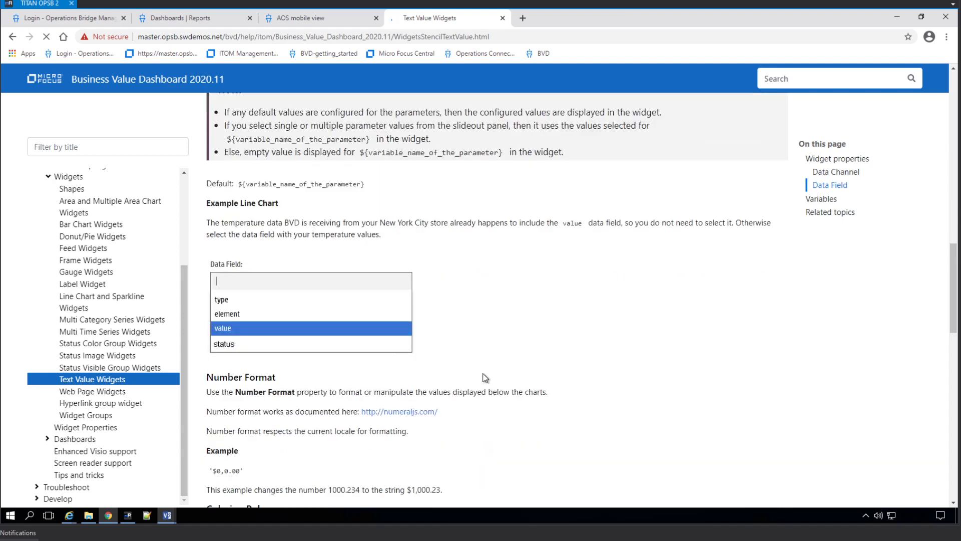
{"action": "scroll", "coordinate": [485, 377], "scroll_direction": "down", "scroll_amount": 6}
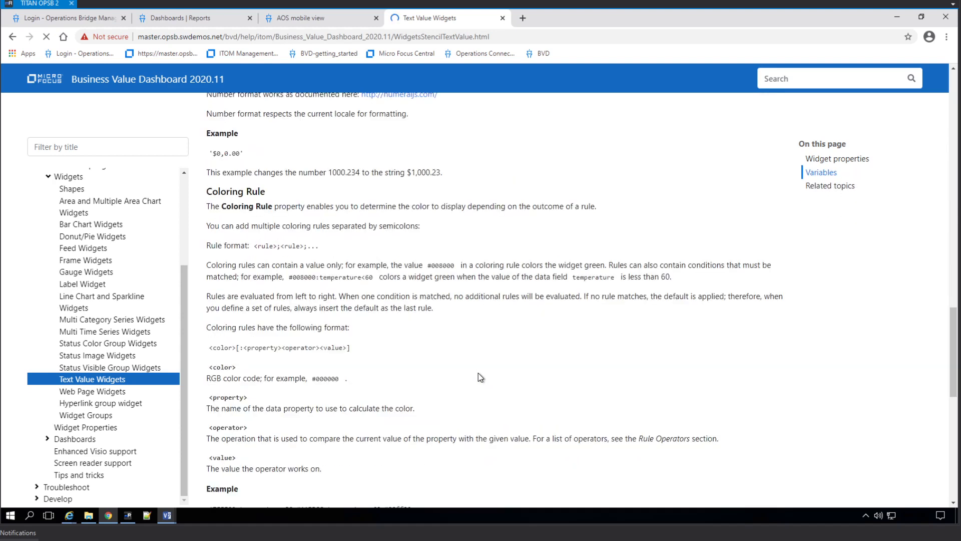
{"action": "scroll", "coordinate": [478, 373], "scroll_direction": "down", "scroll_amount": 6}
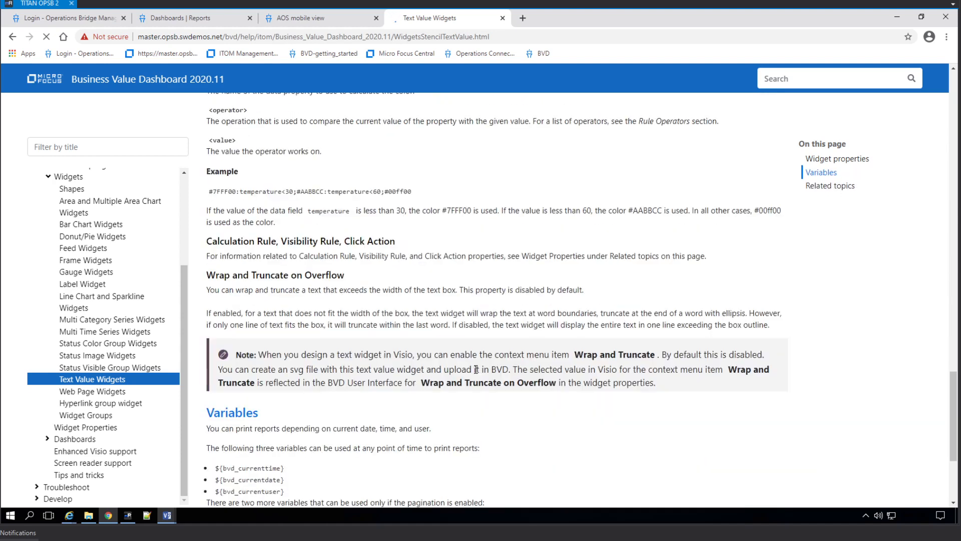
{"action": "scroll", "coordinate": [476, 371], "scroll_direction": "down", "scroll_amount": 4}
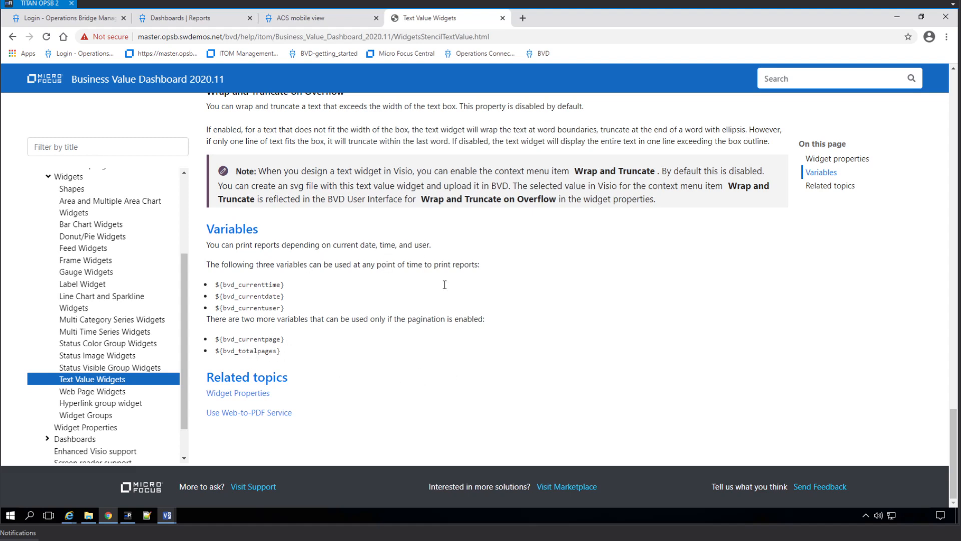
{"action": "scroll", "coordinate": [371, 304], "scroll_direction": "up", "scroll_amount": 3}
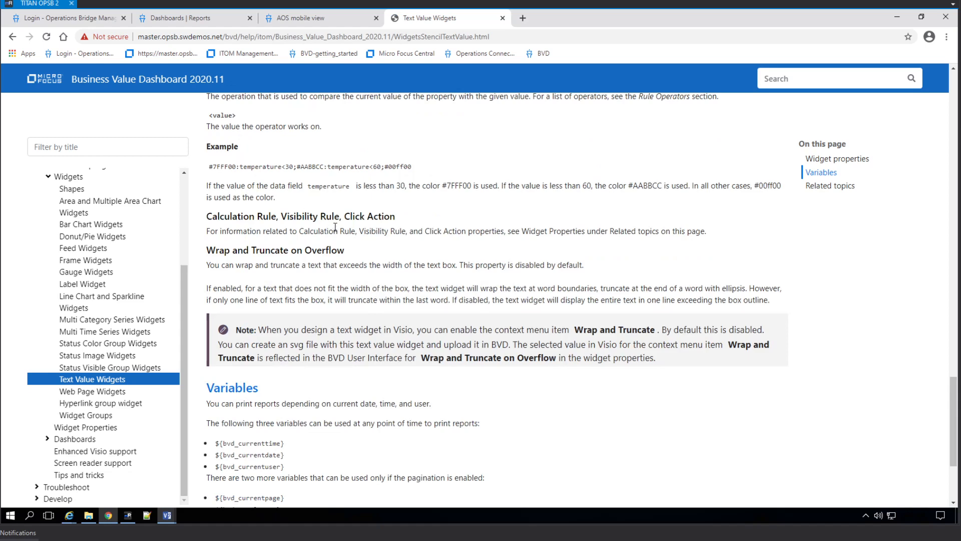
{"action": "scroll", "coordinate": [335, 230], "scroll_direction": "up", "scroll_amount": 2}
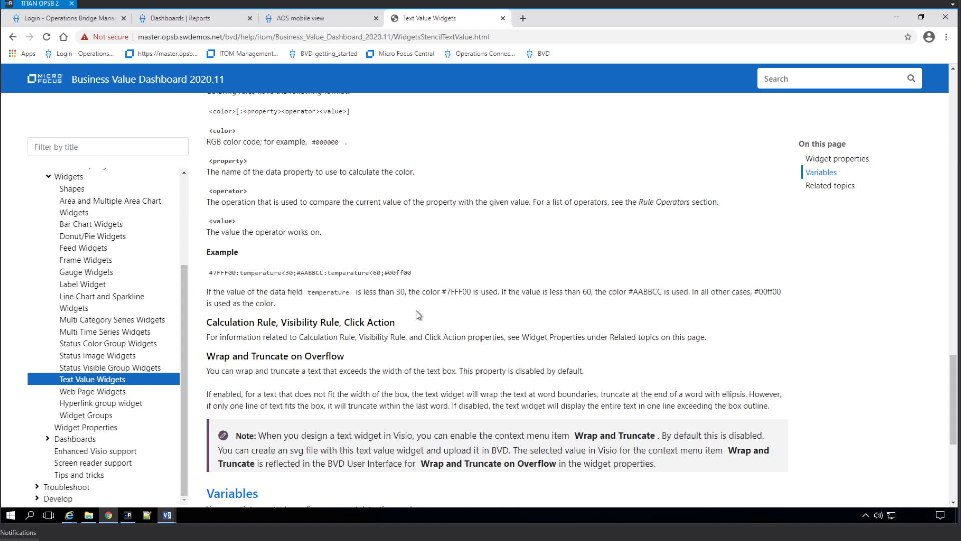
{"action": "scroll", "coordinate": [409, 302], "scroll_direction": "down", "scroll_amount": 1}
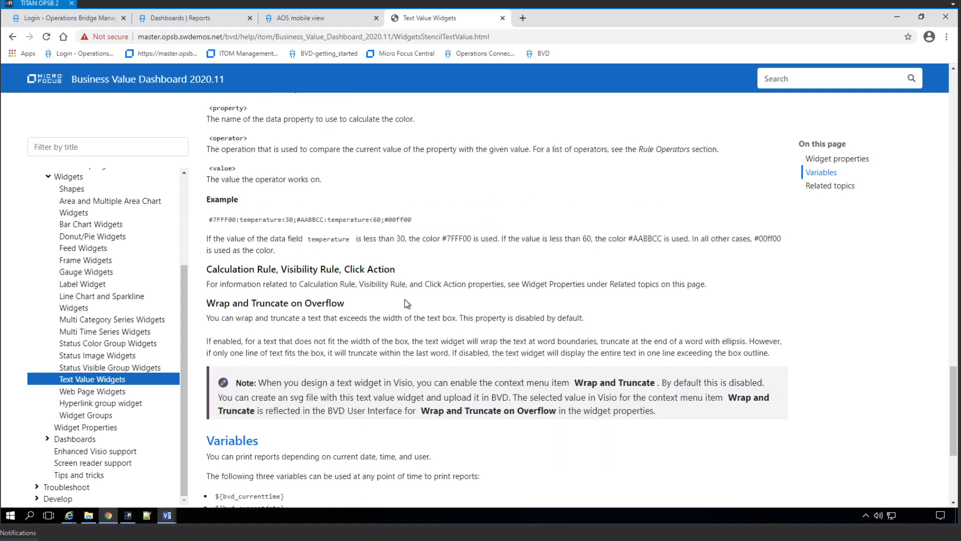
{"action": "scroll", "coordinate": [404, 299], "scroll_direction": "down", "scroll_amount": 1}
{"action": "scroll", "coordinate": [406, 299], "scroll_direction": "up", "scroll_amount": 1}
{"action": "scroll", "coordinate": [404, 303], "scroll_direction": "up", "scroll_amount": 4}
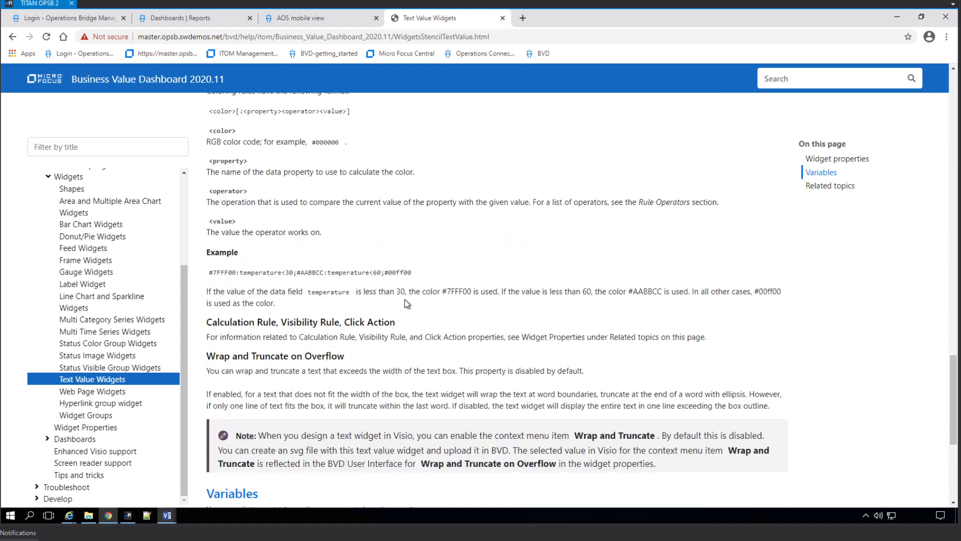
{"action": "scroll", "coordinate": [405, 300], "scroll_direction": "up", "scroll_amount": 1}
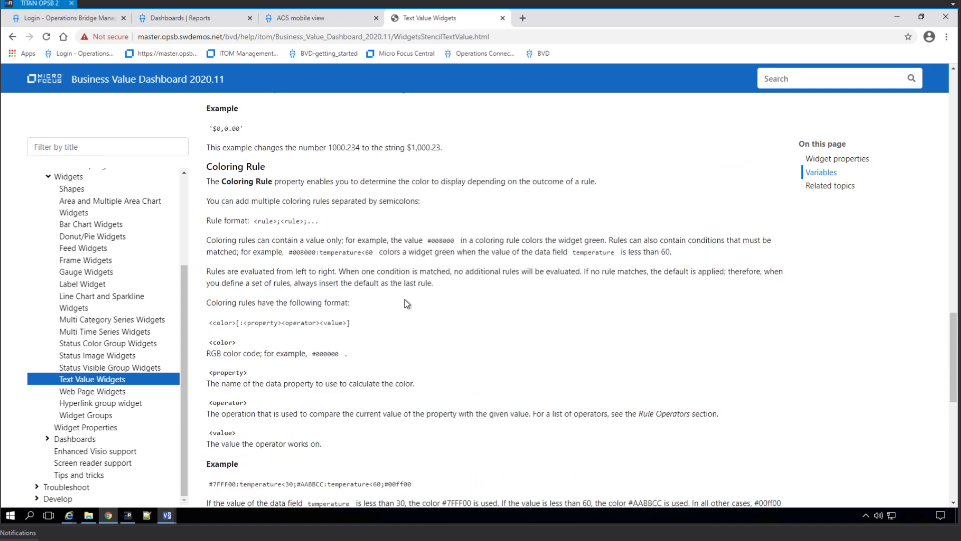
{"action": "scroll", "coordinate": [404, 303], "scroll_direction": "up", "scroll_amount": 3}
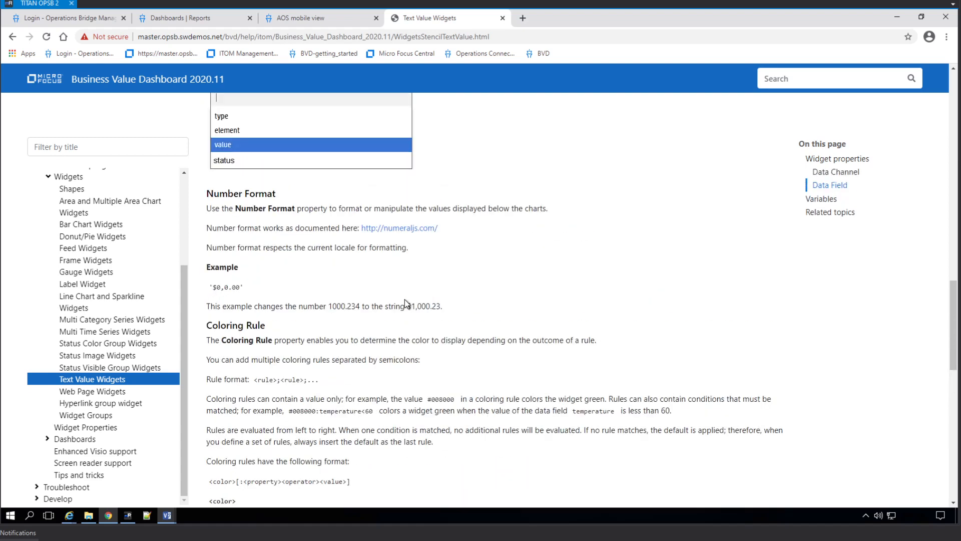
{"action": "scroll", "coordinate": [405, 303], "scroll_direction": "up", "scroll_amount": 3}
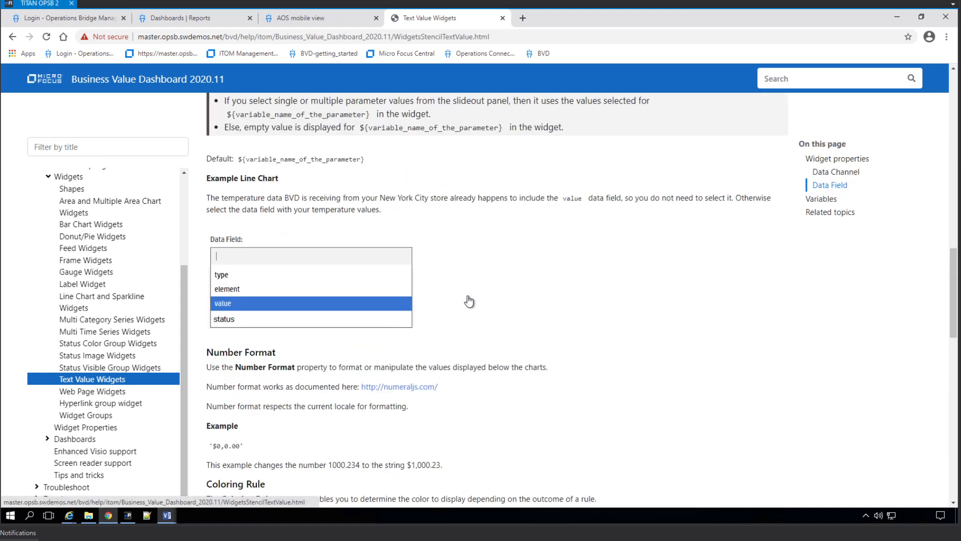
{"action": "scroll", "coordinate": [401, 222], "scroll_direction": "up", "scroll_amount": 1}
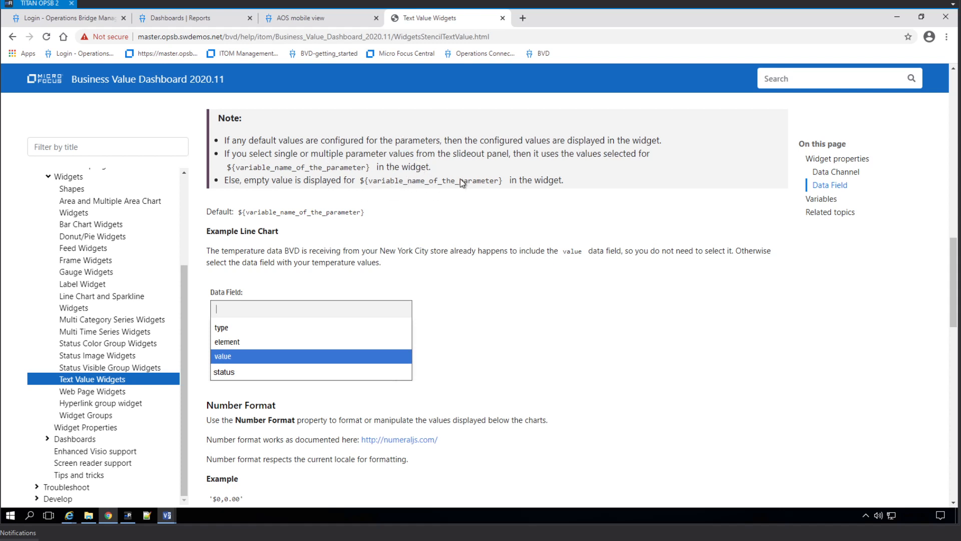
{"action": "left_click", "coordinate": [326, 19]}
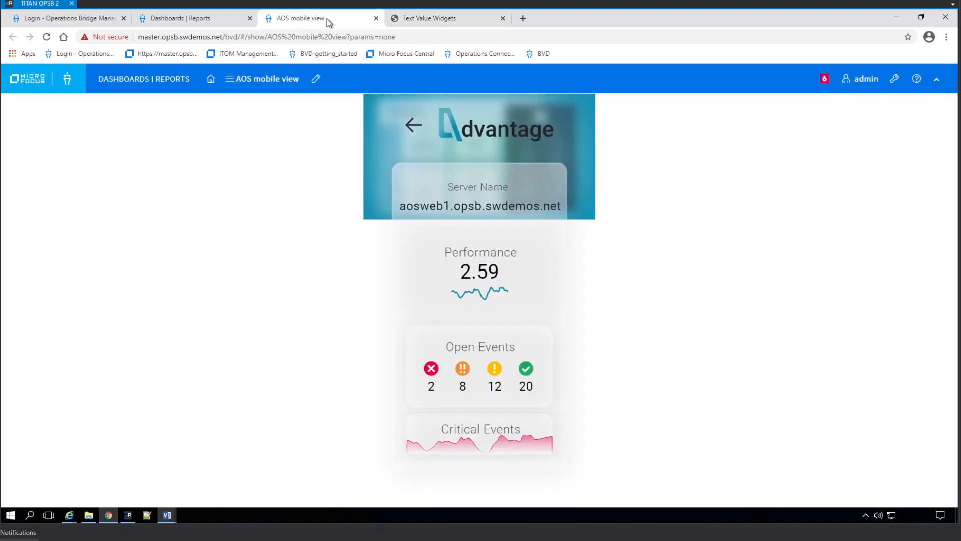
Enter the calculation rule 100-${value} for the Performance widget, checking it against the help page.
{"action": "left_click", "coordinate": [173, 19]}
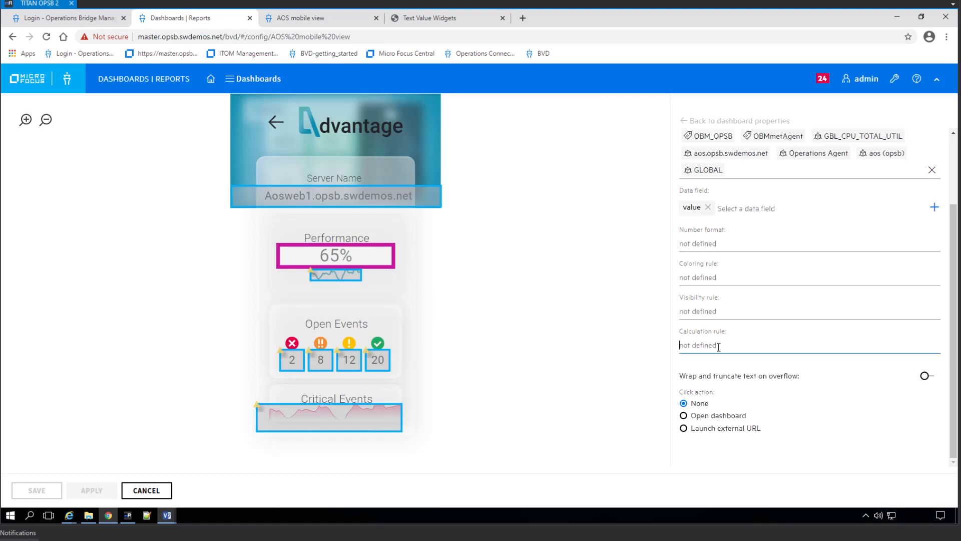
{"action": "type", "text": "100-"}
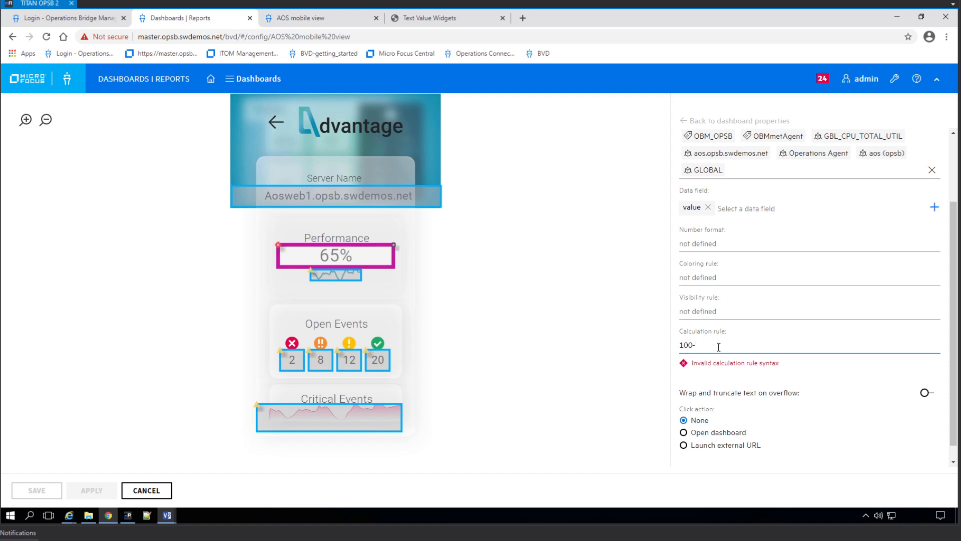
{"action": "type", "text": "${value}"}
{"action": "left_click", "coordinate": [436, 24]}
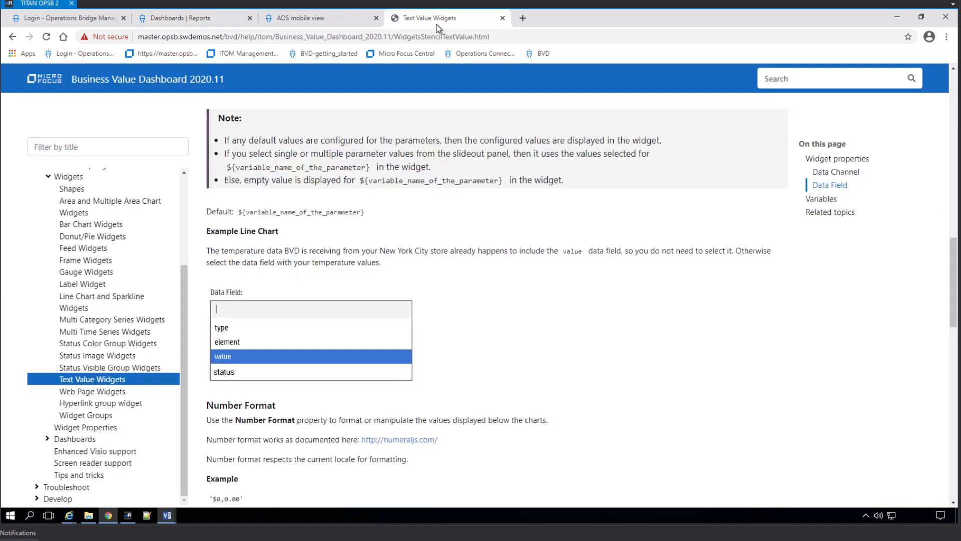
{"action": "left_click", "coordinate": [174, 24]}
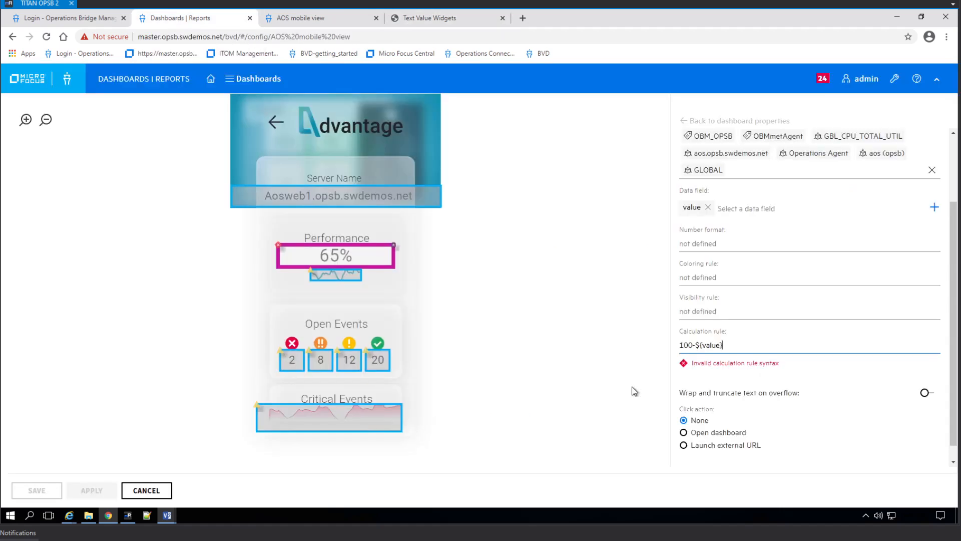
Replace ${value} with value so the Performance calculation rule reads 100-value.
{"action": "left_click", "coordinate": [695, 345]}
{"action": "left_click_drag", "start_coordinate": [697, 346], "coordinate": [750, 346]}
{"action": "key", "text": "BackSpace"}
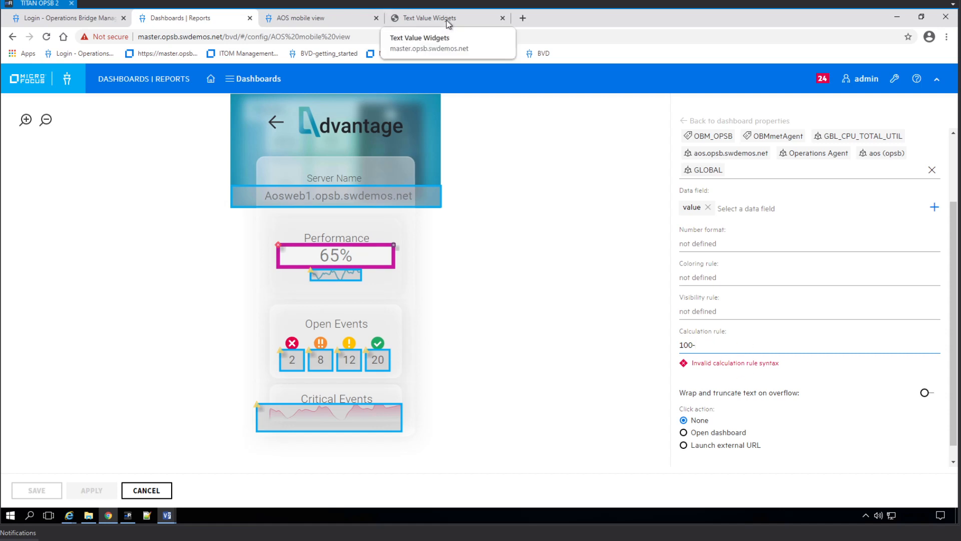
{"action": "left_click", "coordinate": [404, 16]}
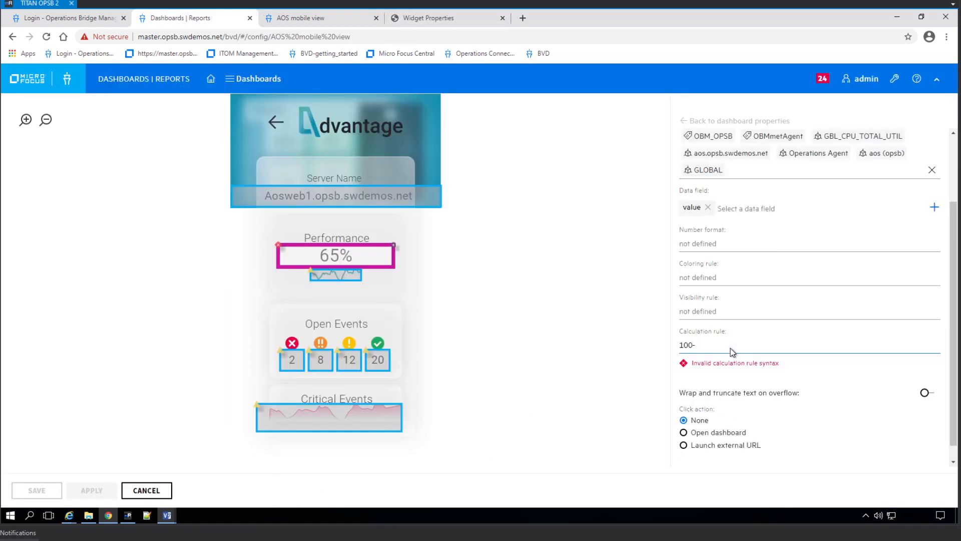
{"action": "type", "text": "value"}
Replace the widget's value data field with calculatedProperty and apply the change.
{"action": "left_click", "coordinate": [747, 207]}
{"action": "left_click", "coordinate": [707, 207]}
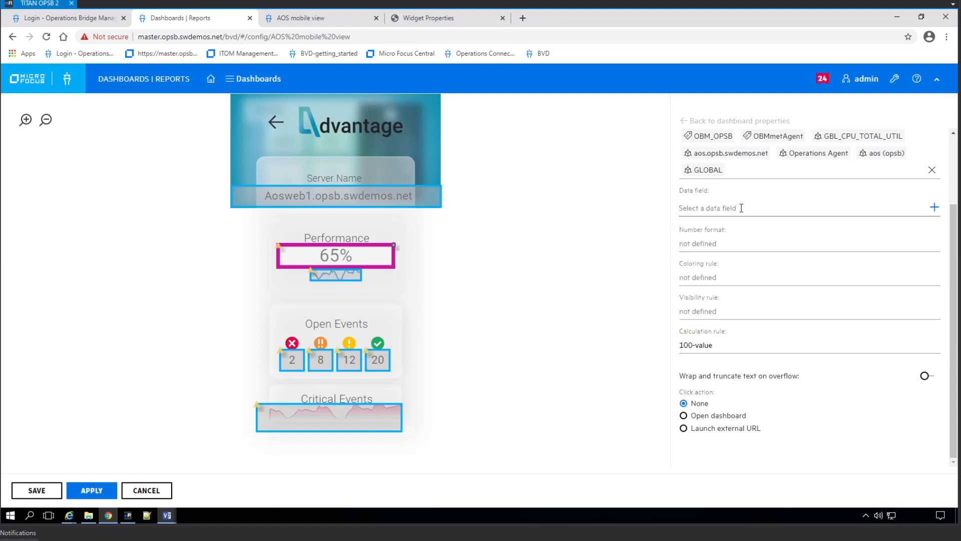
{"action": "left_click", "coordinate": [769, 210]}
{"action": "scroll", "coordinate": [767, 296], "scroll_direction": "down", "scroll_amount": 1}
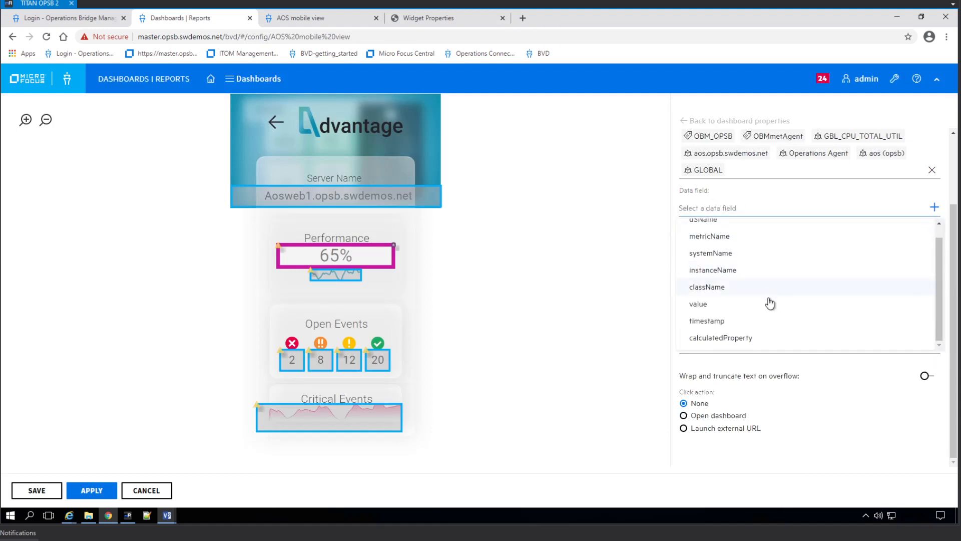
{"action": "left_click", "coordinate": [742, 338]}
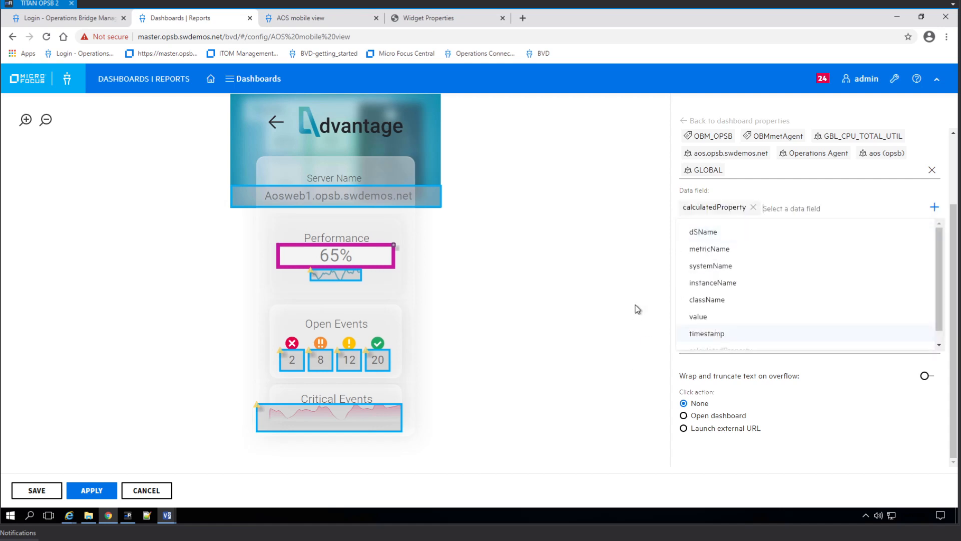
{"action": "left_click", "coordinate": [638, 309]}
{"action": "left_click", "coordinate": [104, 491]}
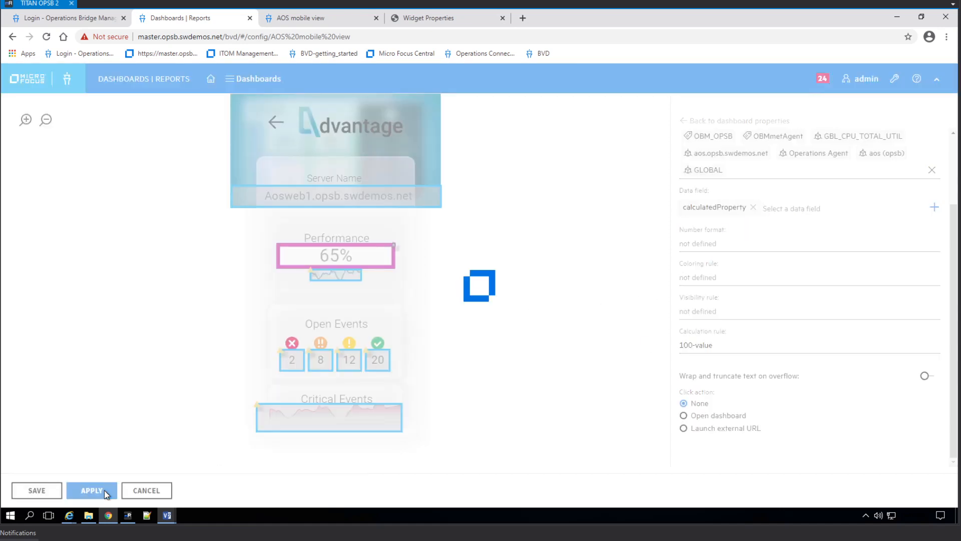
Reload the live AOS mobile view to confirm Performance reads 97.42, then return to the editor.
{"action": "left_click", "coordinate": [290, 20]}
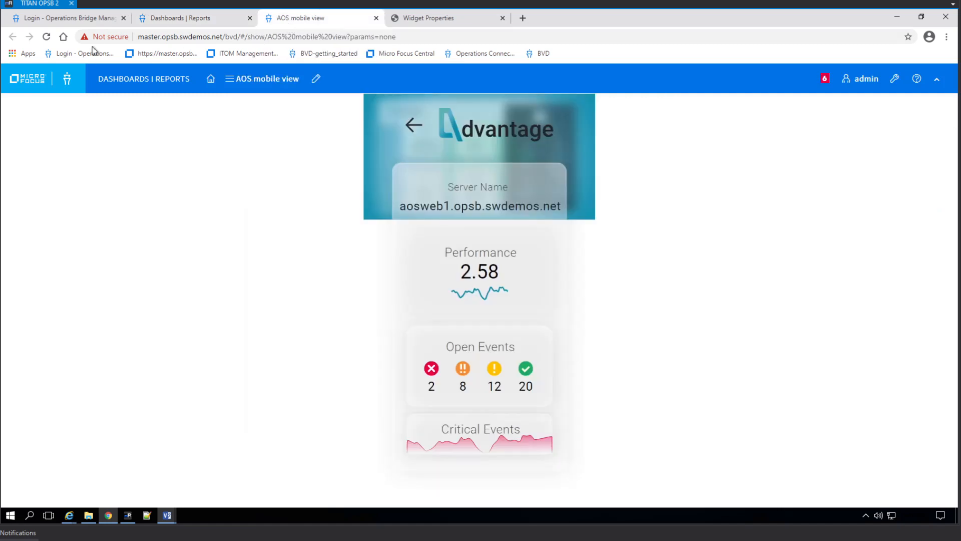
{"action": "left_click", "coordinate": [49, 36]}
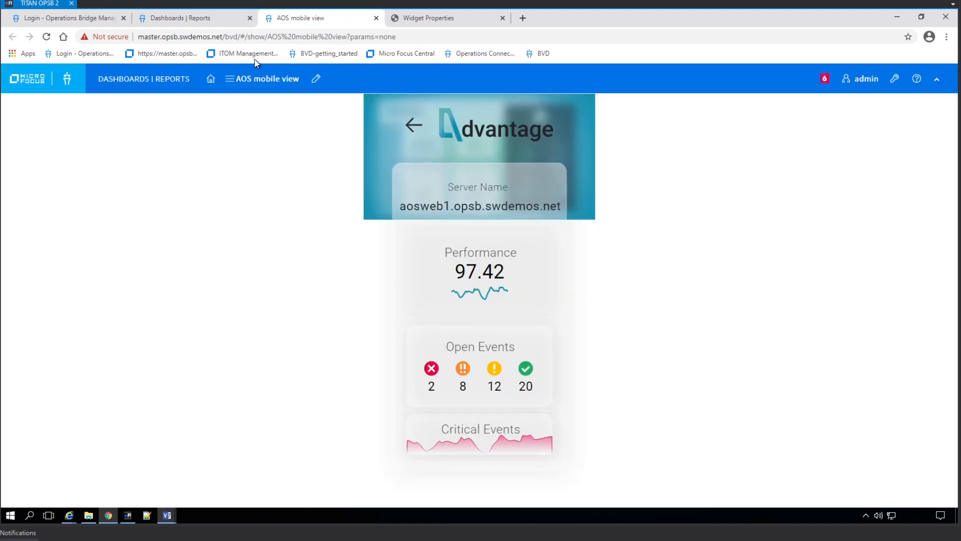
{"action": "left_click", "coordinate": [178, 20]}
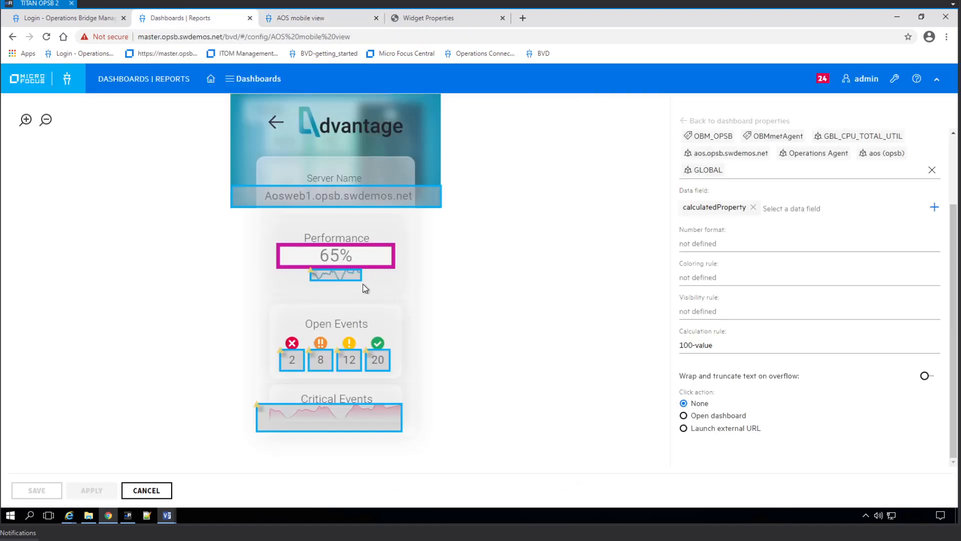
Select the Performance sparkline, the 65% value widget, and the Server Name widget in the editor.
{"action": "left_click", "coordinate": [340, 283]}
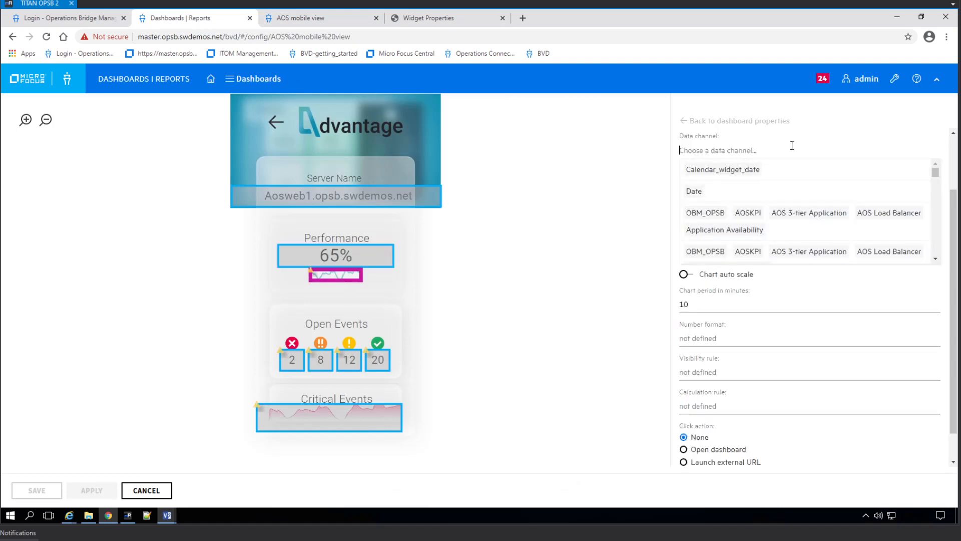
{"action": "type", "text": "cp"}
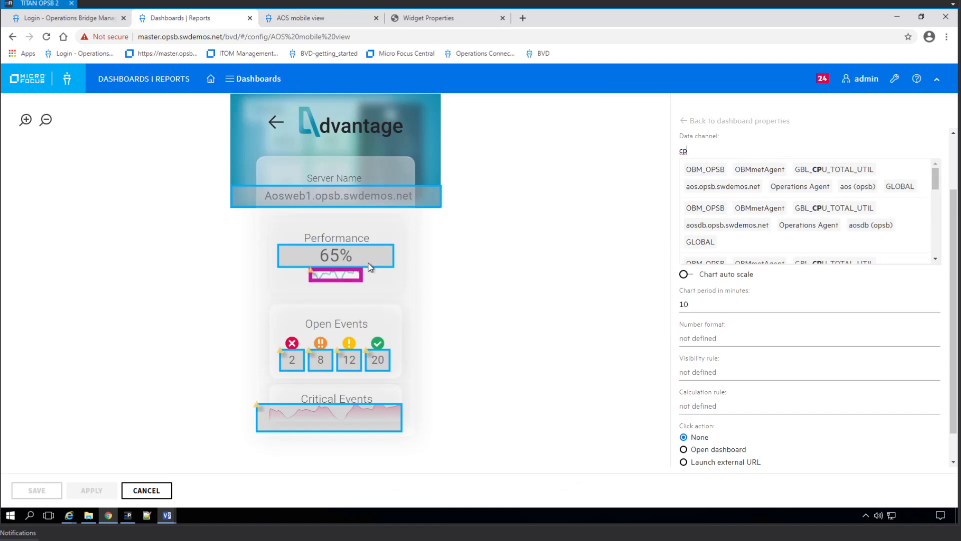
{"action": "left_click", "coordinate": [370, 264]}
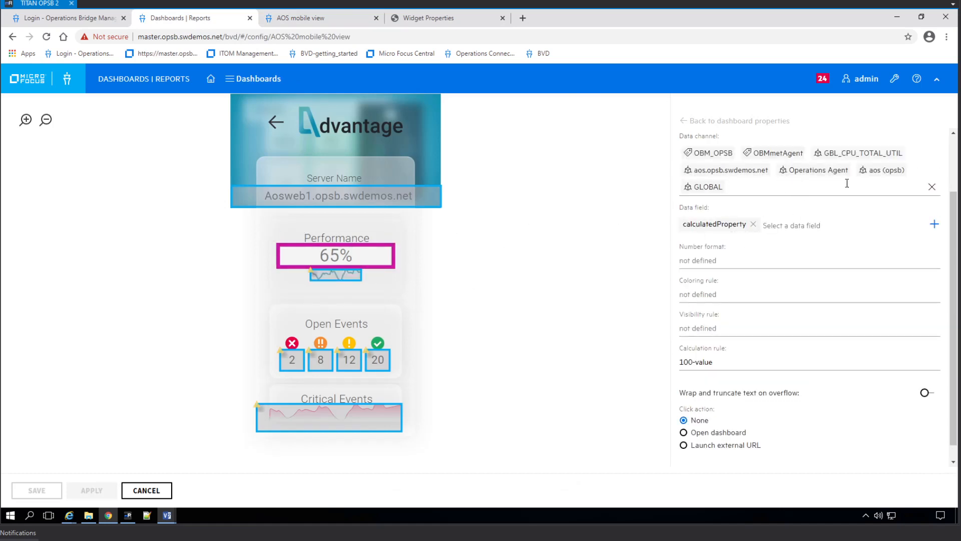
{"action": "left_click", "coordinate": [346, 201]}
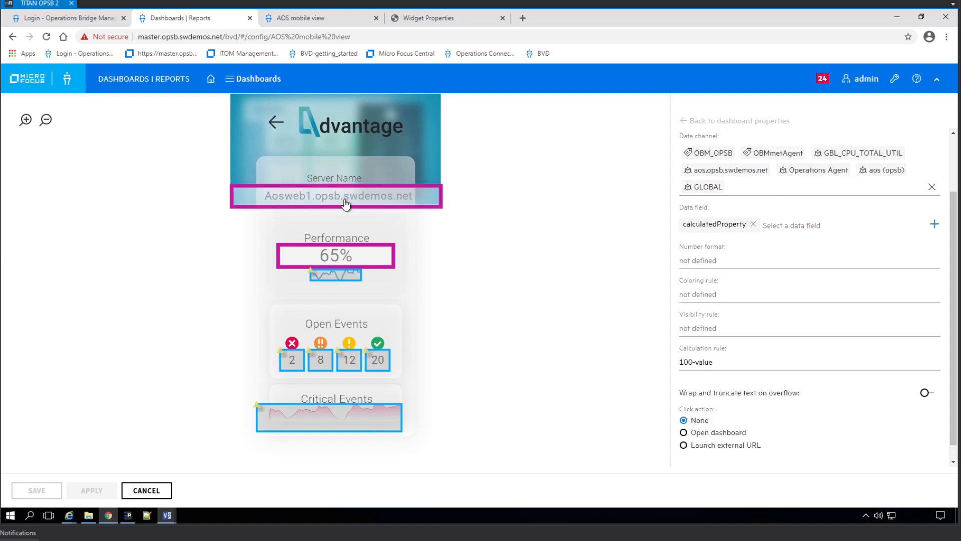
Switch the Server Name widget's data channel to the aos server's GBL_CPU_TOTAL_UTIL channel.
{"action": "left_click", "coordinate": [932, 189]}
{"action": "left_click", "coordinate": [721, 169]}
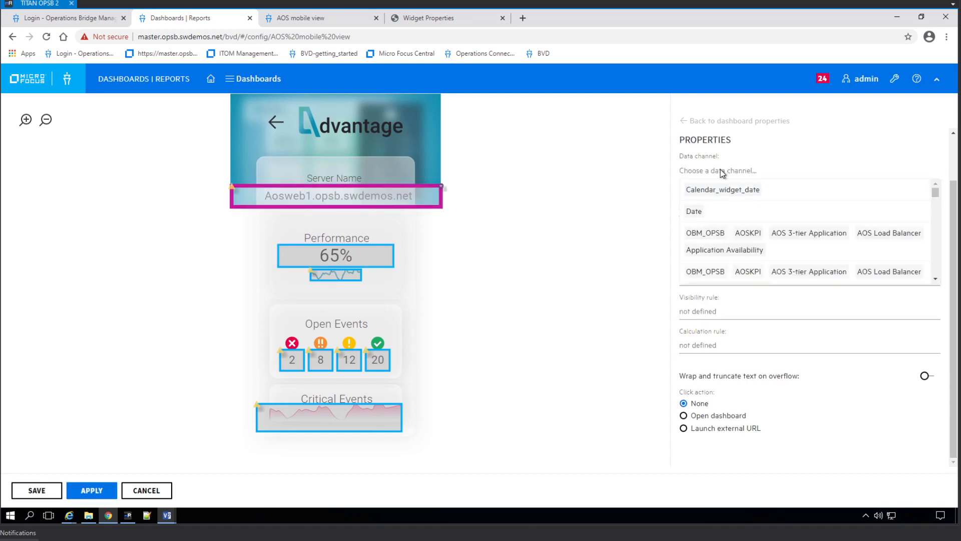
{"action": "type", "text": "aos"}
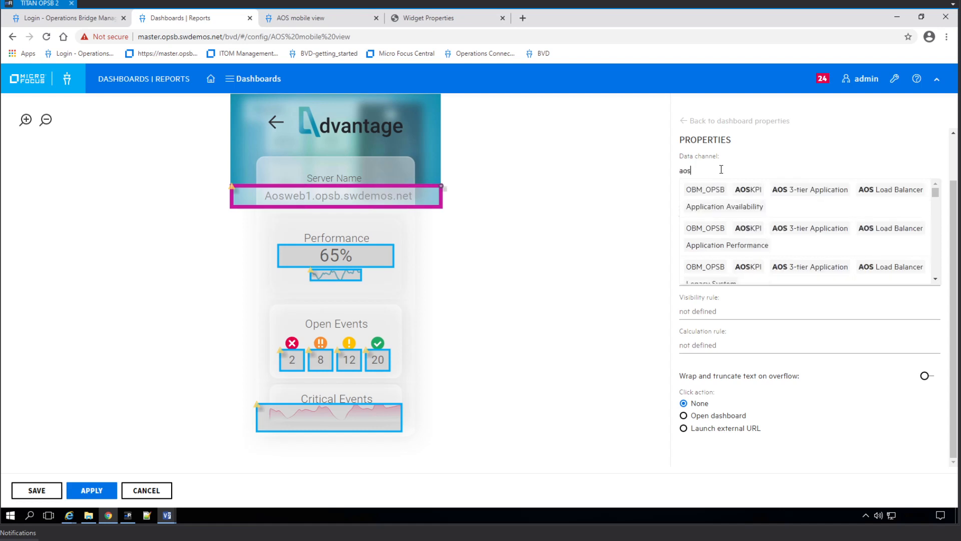
{"action": "key", "text": "BackSpace"}
{"action": "key", "text": "BackSpace"}
{"action": "key", "text": "BackSpace"}
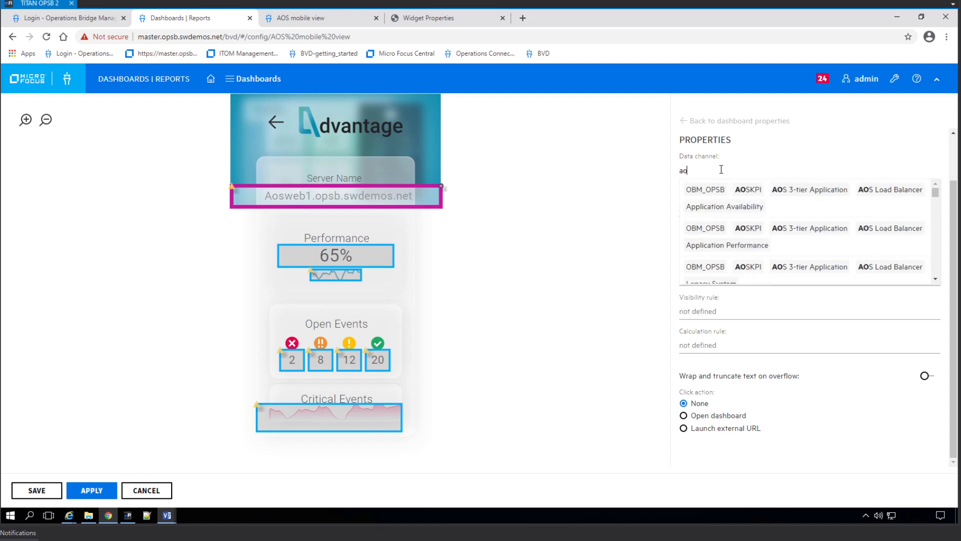
{"action": "type", "text": "cpu"}
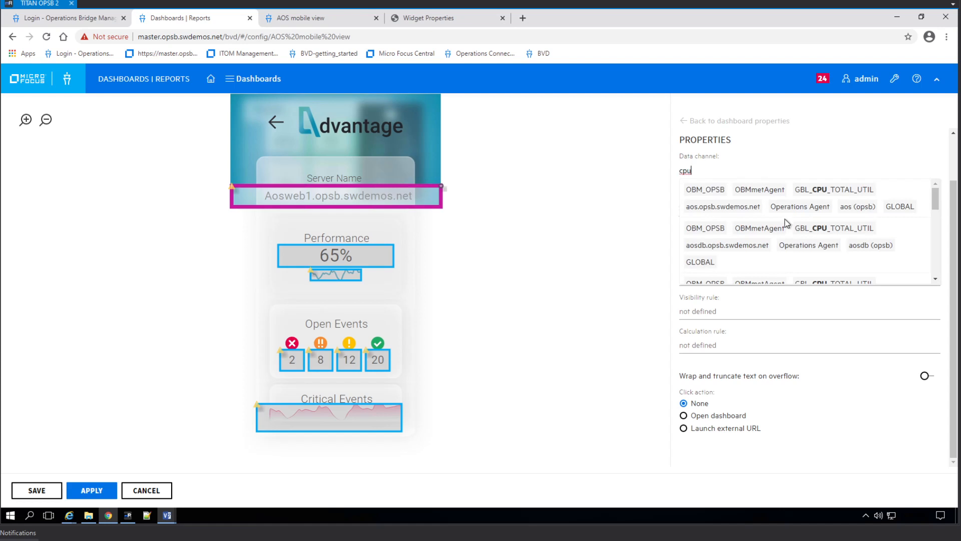
{"action": "left_click", "coordinate": [796, 209]}
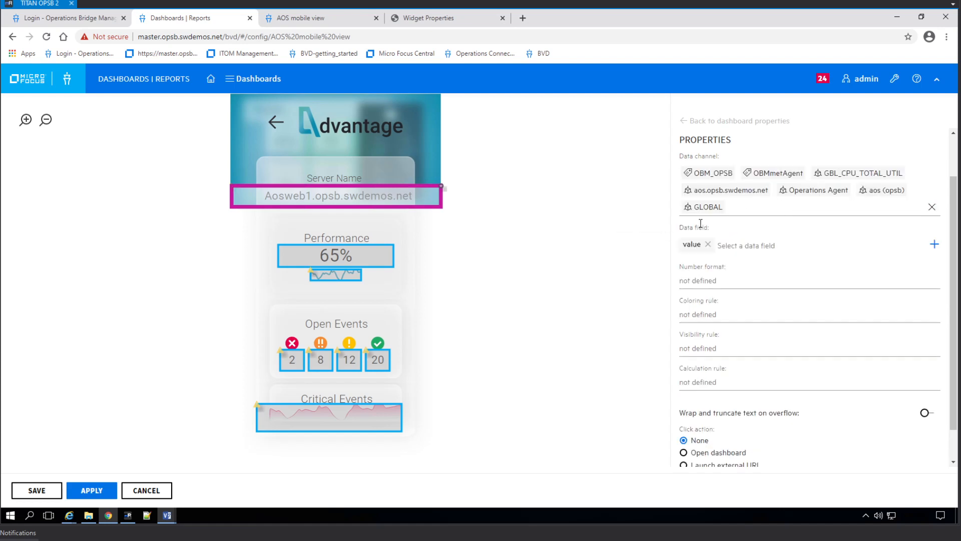
Make instanceName the Server Name widget's displayed data field.
{"action": "left_click", "coordinate": [772, 248]}
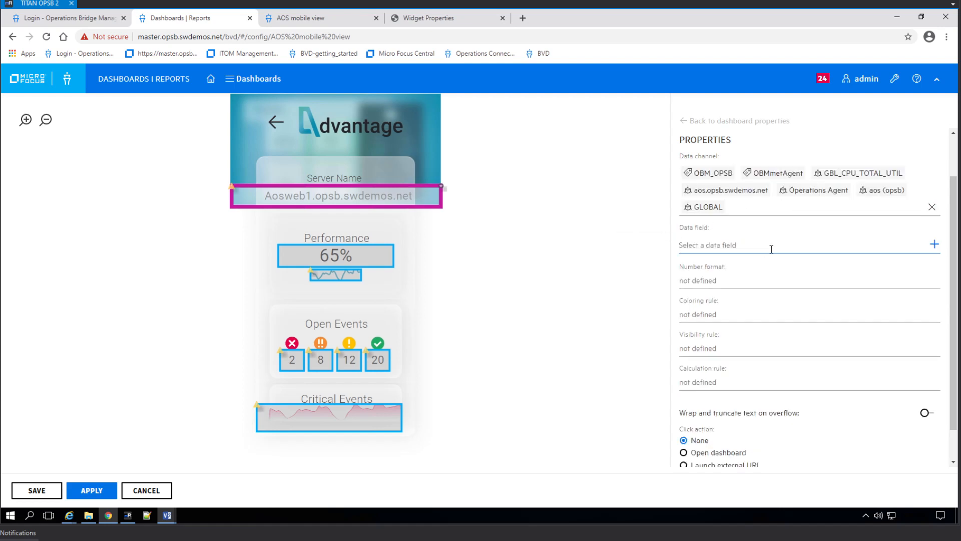
{"action": "scroll", "coordinate": [718, 346], "scroll_direction": "down", "scroll_amount": 1}
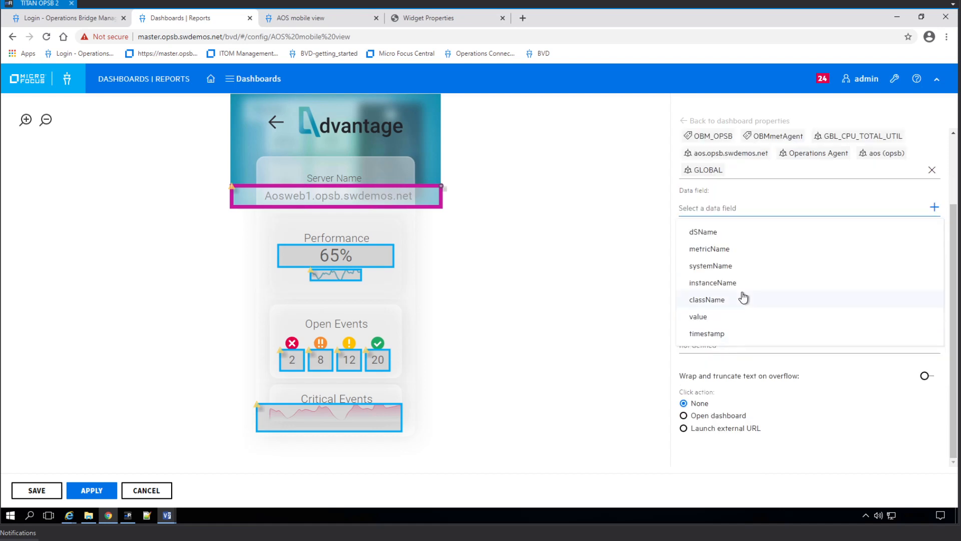
{"action": "left_click", "coordinate": [735, 283]}
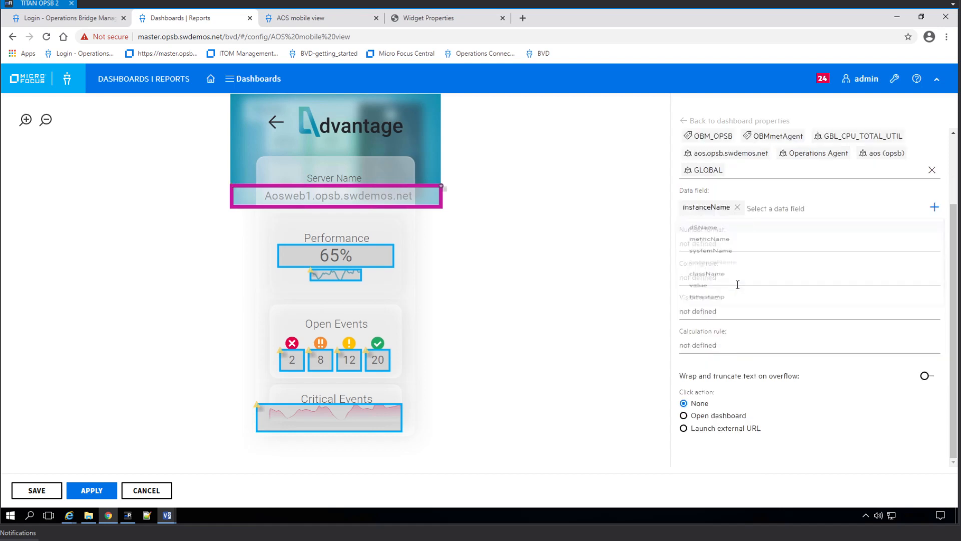
{"action": "left_click", "coordinate": [592, 256]}
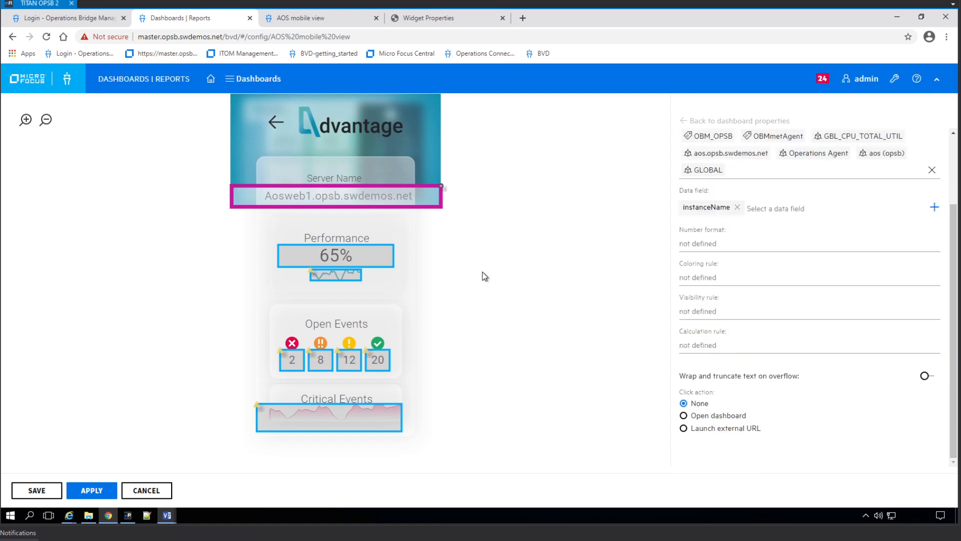
{"action": "left_click", "coordinate": [350, 276]}
{"action": "left_click", "coordinate": [732, 153]}
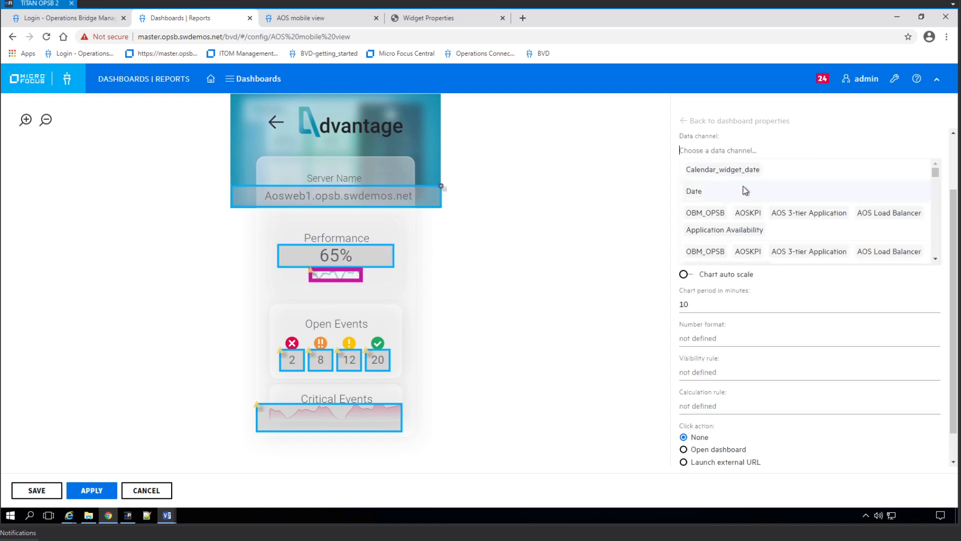
Bind the sparkline to the aos GBL_CPU_TOTAL_UTIL channel and turn on Chart auto scale.
{"action": "type", "text": "cpu"}
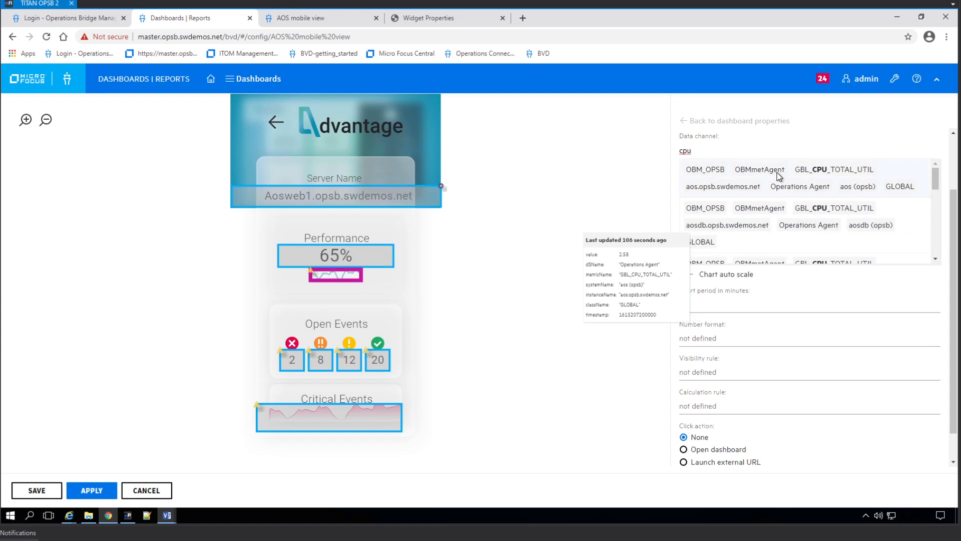
{"action": "left_click", "coordinate": [778, 175]}
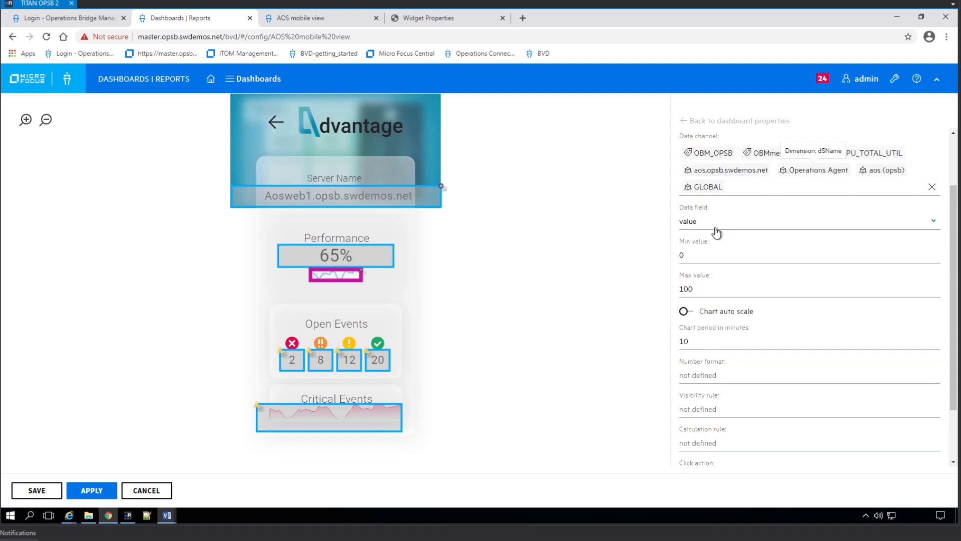
{"action": "left_click", "coordinate": [684, 311]}
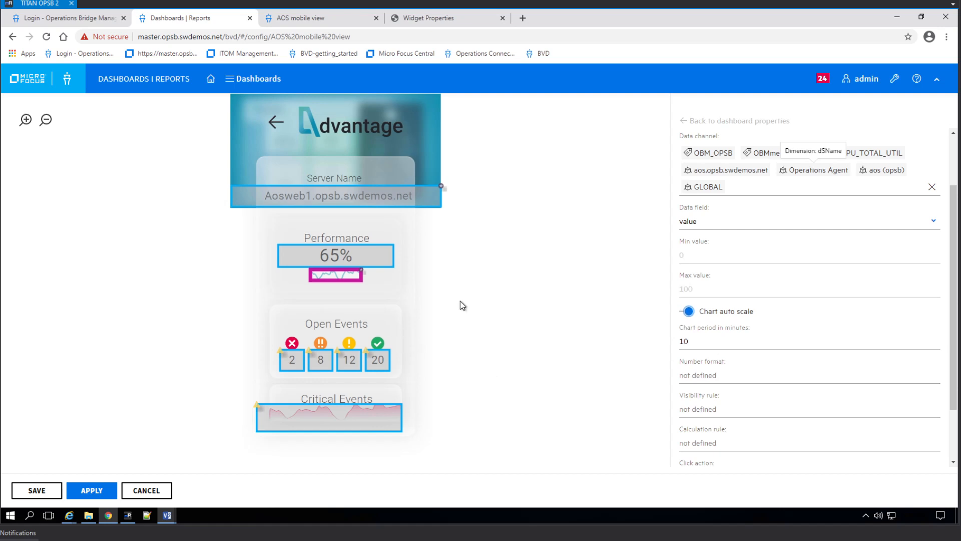
{"action": "left_click", "coordinate": [293, 363]}
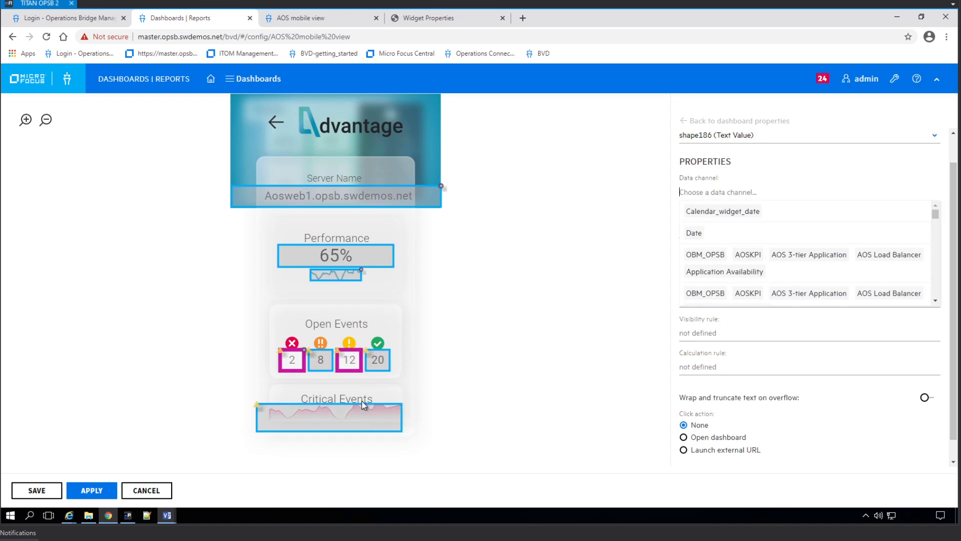
Bind the red open-events count to the aos server's GBL_MEM_UTIL channel.
{"action": "left_click", "coordinate": [339, 417]}
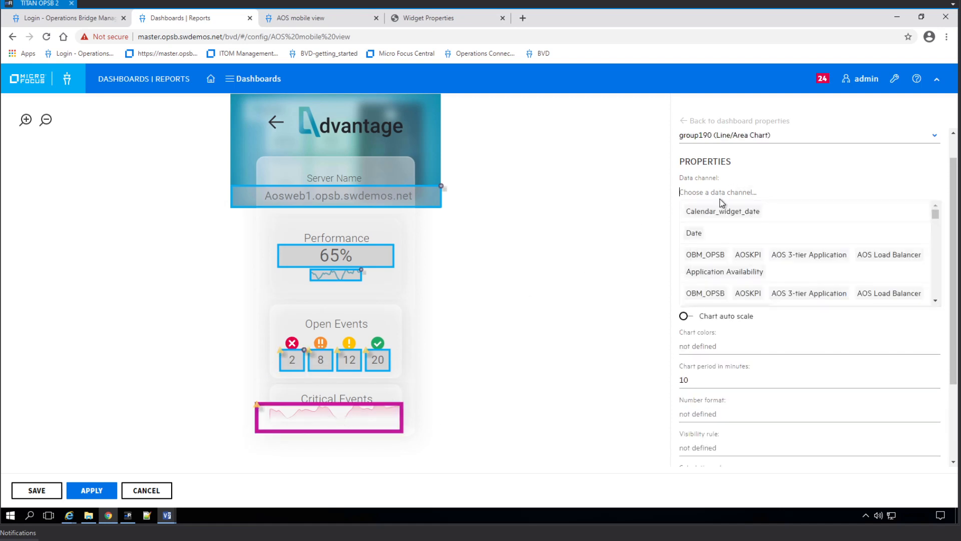
{"action": "left_click", "coordinate": [294, 363]}
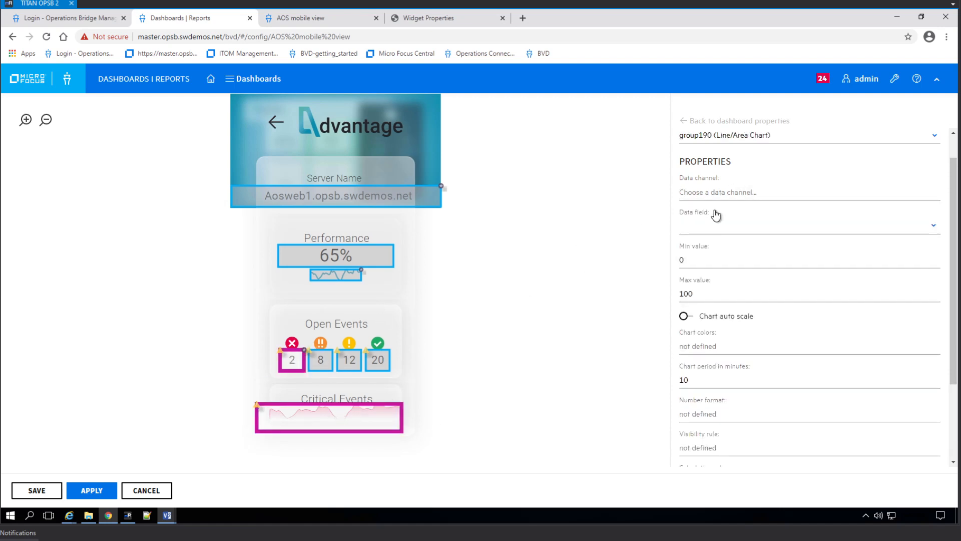
{"action": "left_click", "coordinate": [719, 193]}
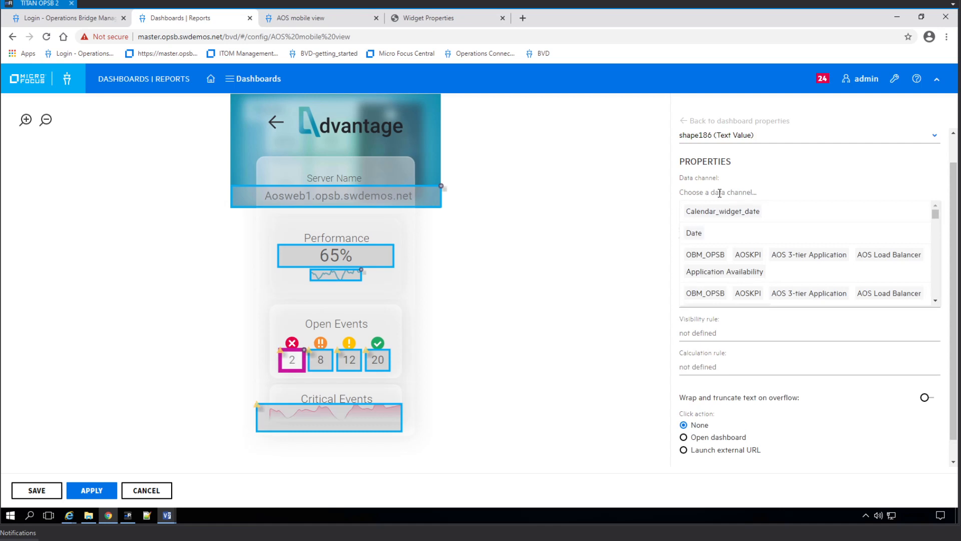
{"action": "type", "text": "mem"}
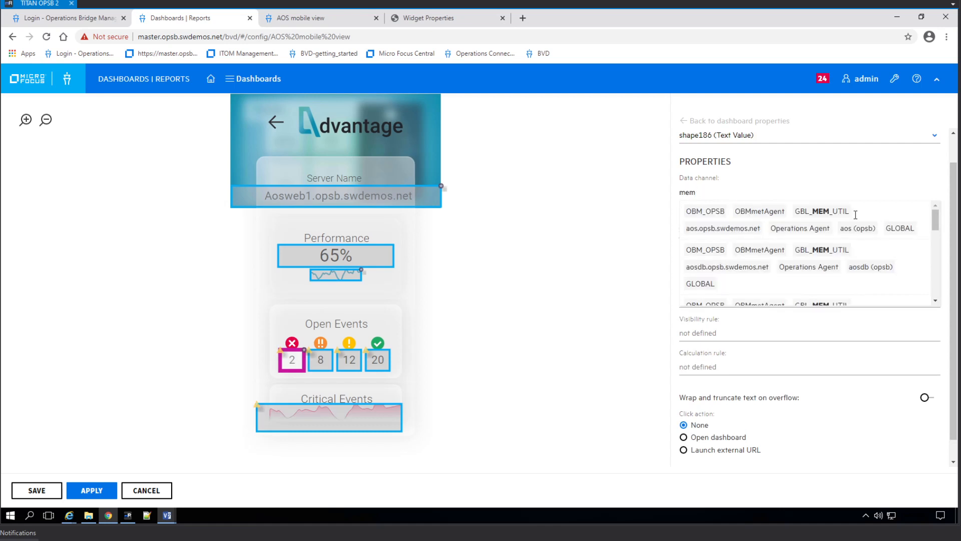
{"action": "mouse_move", "coordinate": [849, 223]}
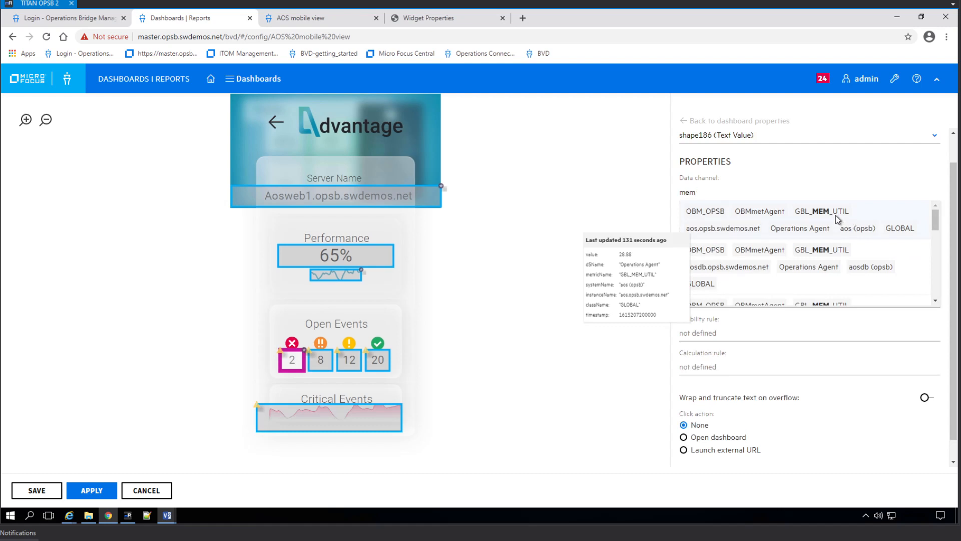
{"action": "left_click", "coordinate": [836, 219]}
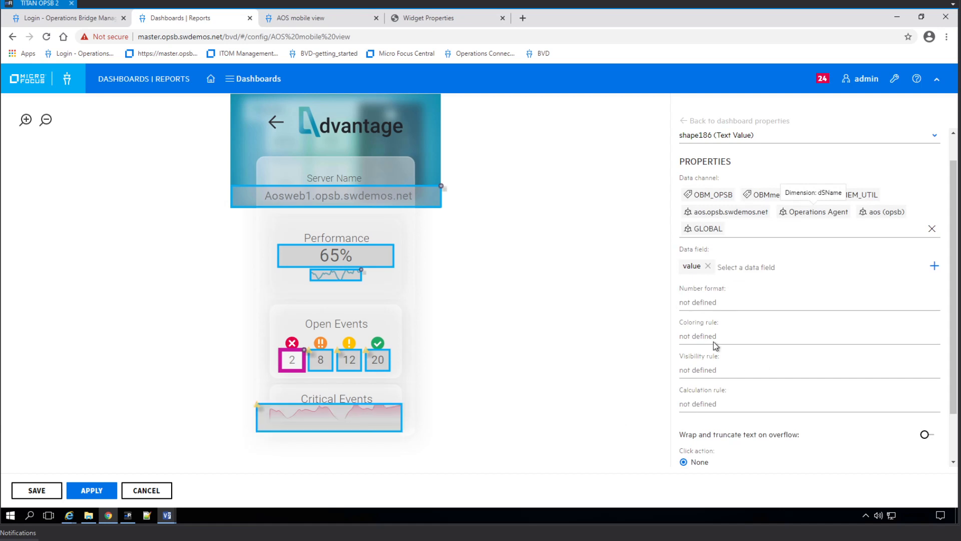
Add 00 to the count's number format and set its calculation rule to value/10.
{"action": "left_click", "coordinate": [693, 303]}
{"action": "type", "text": "00"}
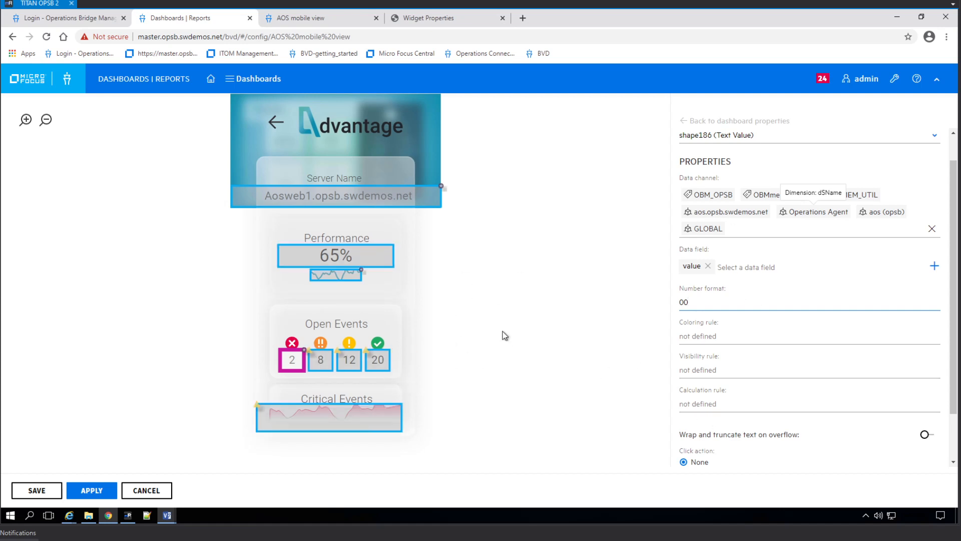
{"action": "left_click", "coordinate": [704, 403]}
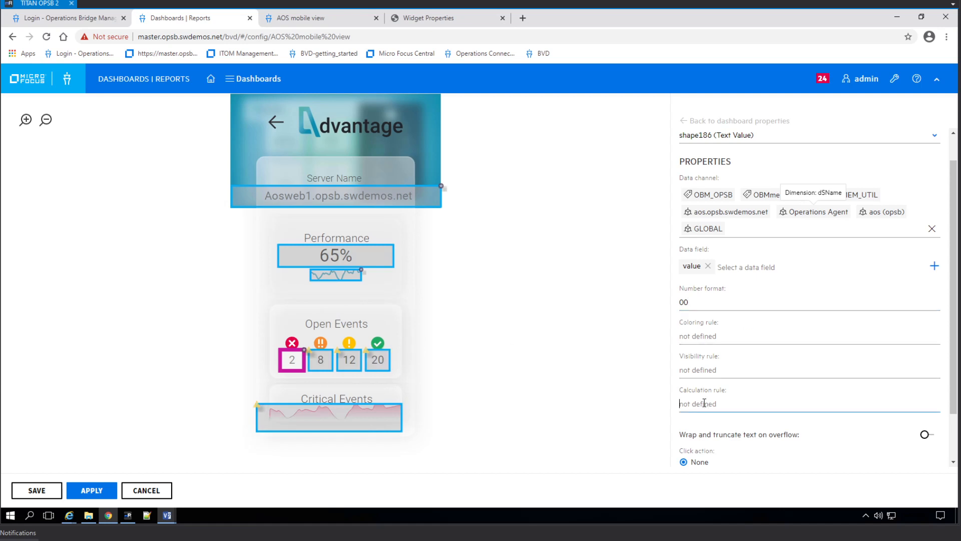
{"action": "type", "text": "value/"}
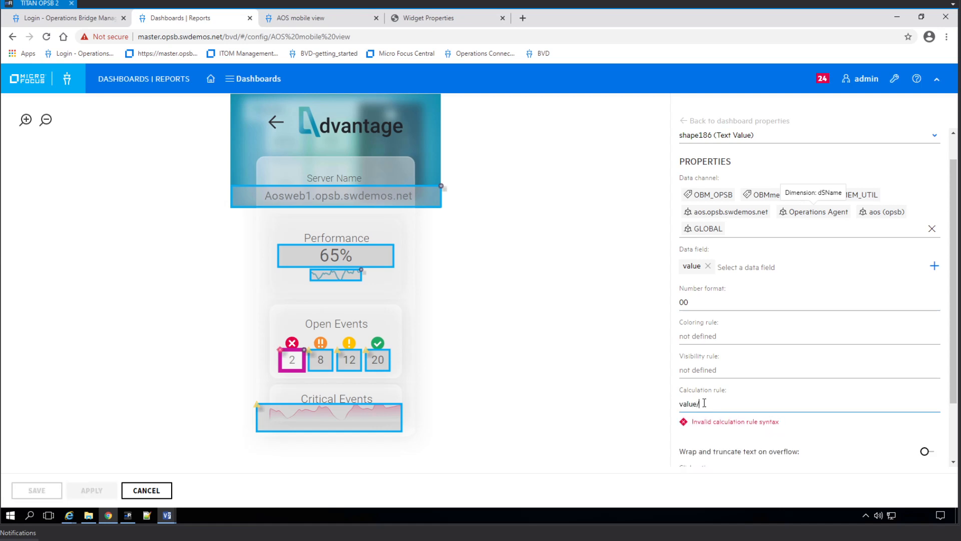
{"action": "type", "text": "10"}
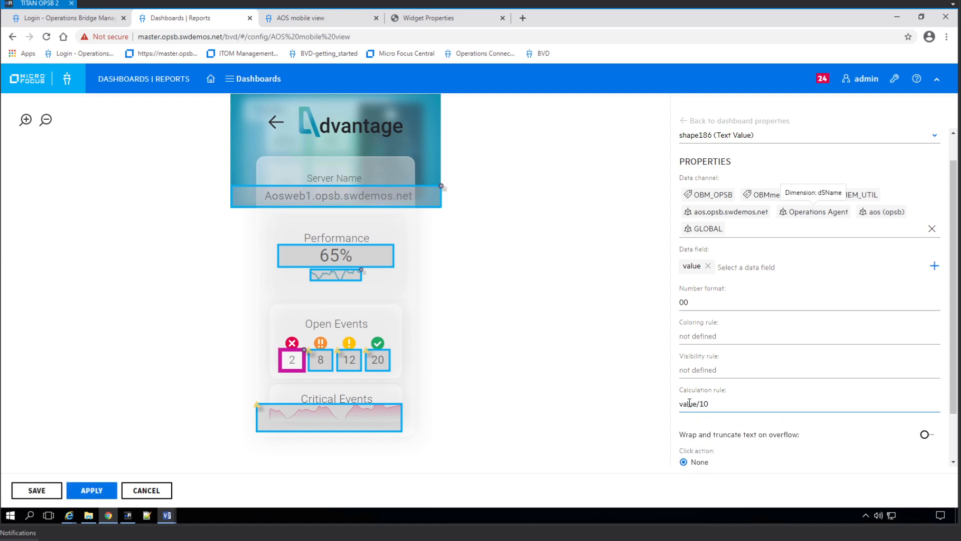
Add calculatedProperty as a second data field alongside value and apply.
{"action": "left_click", "coordinate": [737, 270]}
{"action": "scroll", "coordinate": [756, 395], "scroll_direction": "down", "scroll_amount": 1}
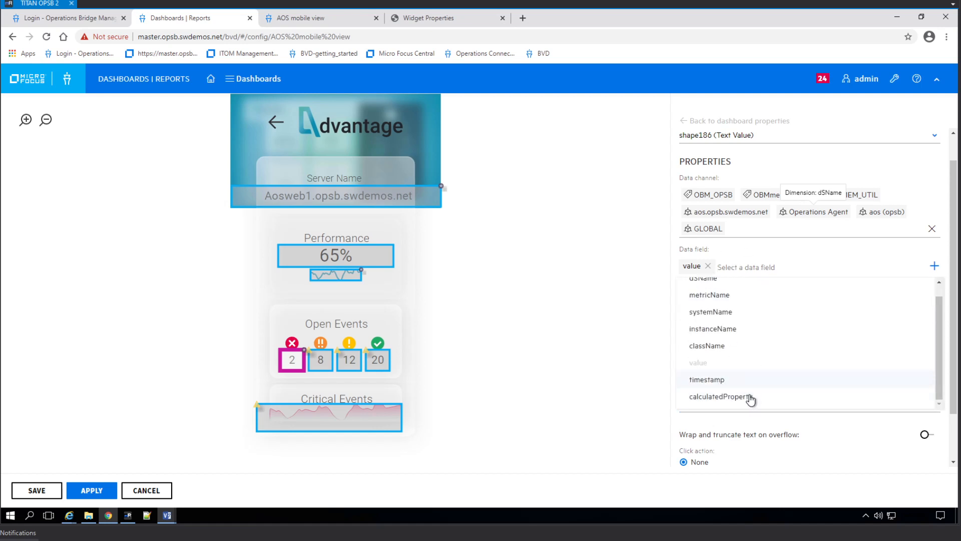
{"action": "left_click", "coordinate": [749, 398]}
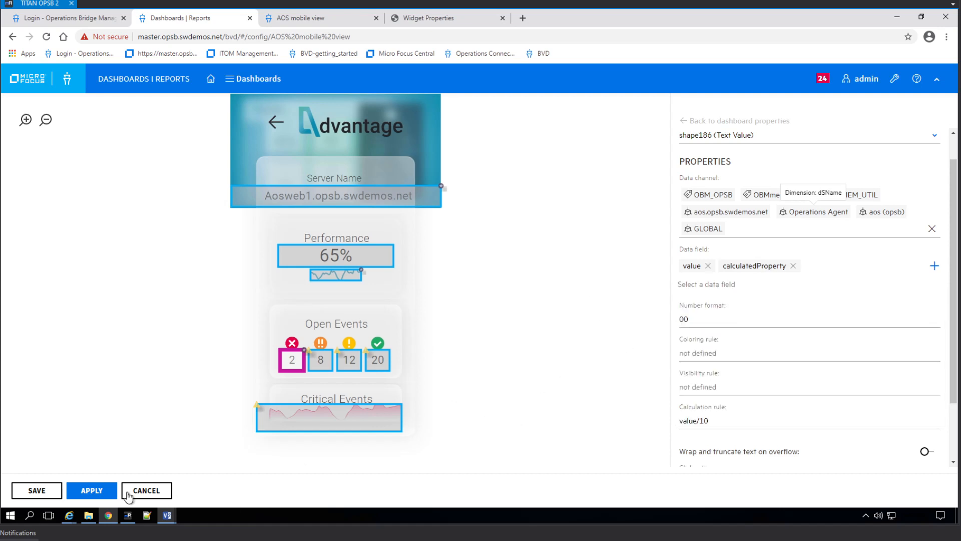
{"action": "left_click", "coordinate": [98, 491]}
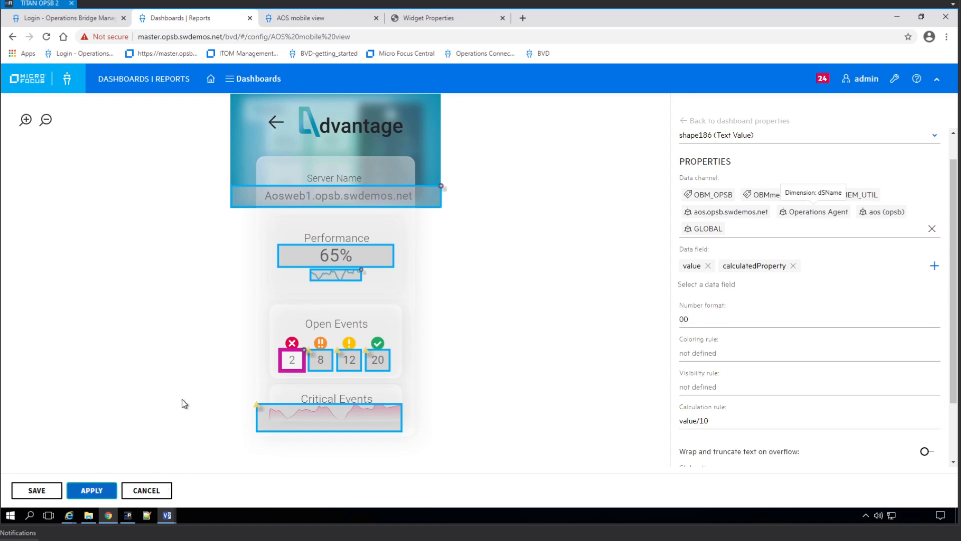
{"action": "left_click", "coordinate": [300, 18]}
Reload the live mobile view and compare it with the editor's open-events counts 2, 8 and 12.
{"action": "left_click", "coordinate": [46, 36]}
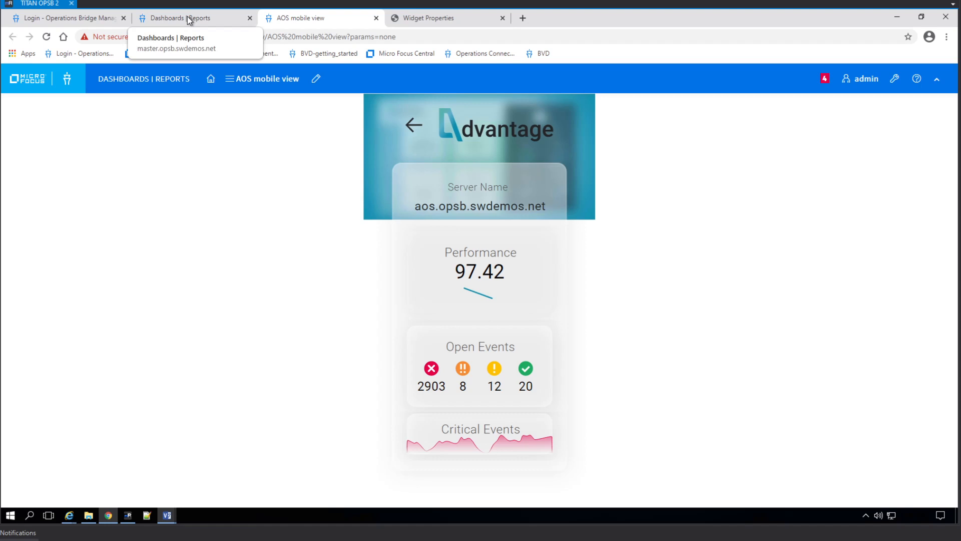
{"action": "left_click", "coordinate": [189, 21]}
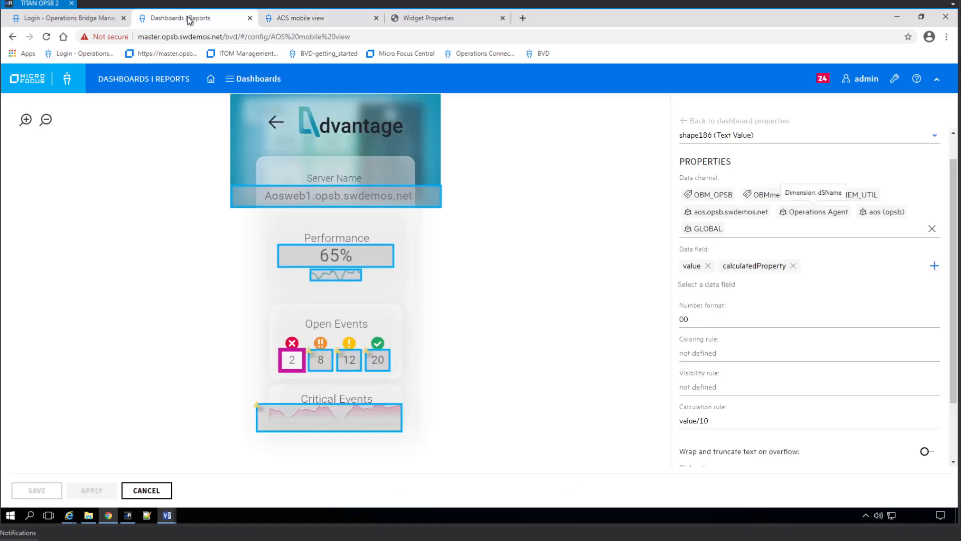
{"action": "left_click", "coordinate": [293, 22]}
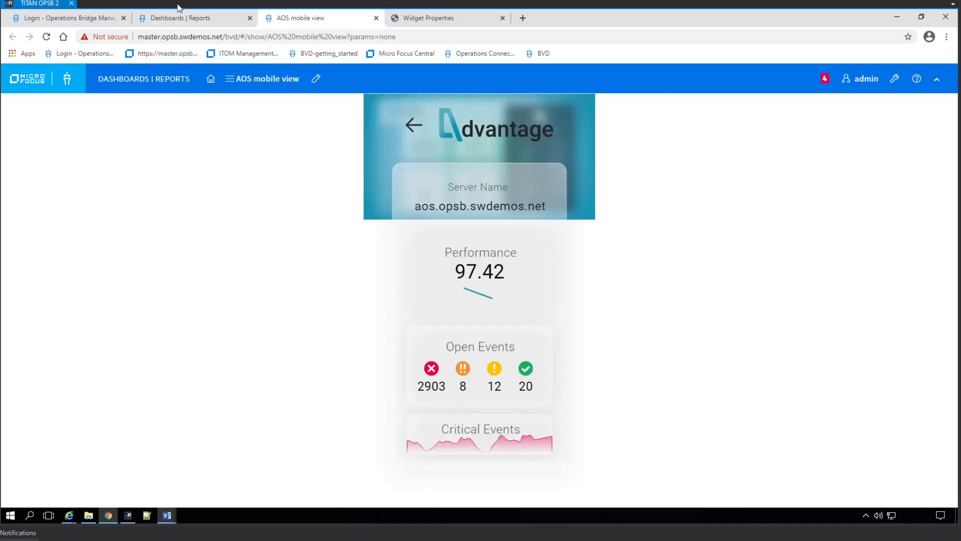
{"action": "left_click", "coordinate": [189, 20]}
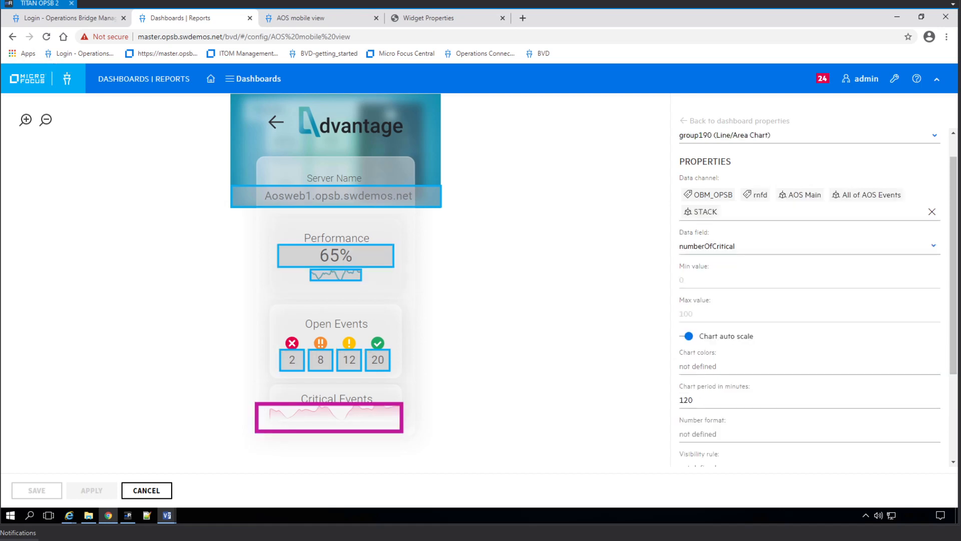
{"action": "left_click", "coordinate": [291, 369]}
{"action": "left_click", "coordinate": [319, 364]}
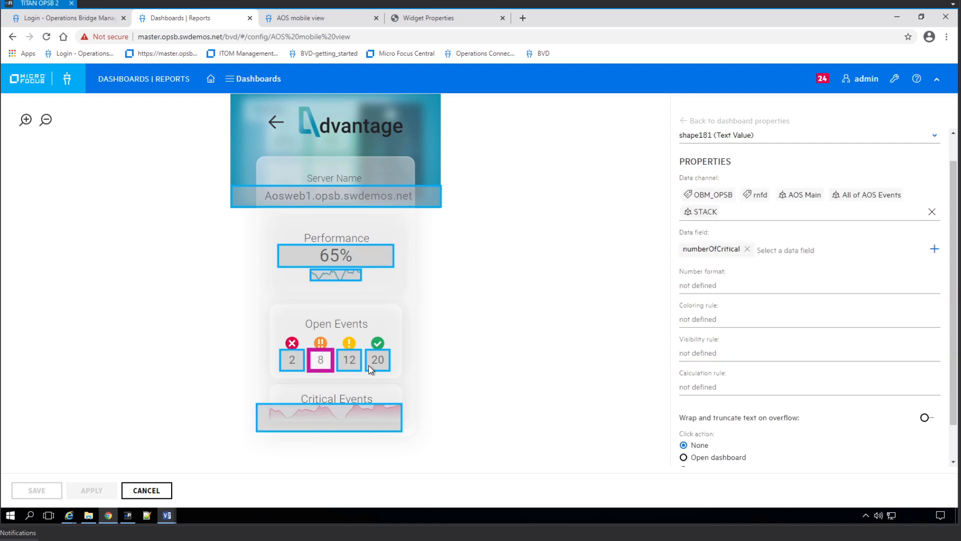
{"action": "left_click", "coordinate": [352, 364]}
{"action": "left_click", "coordinate": [293, 359]}
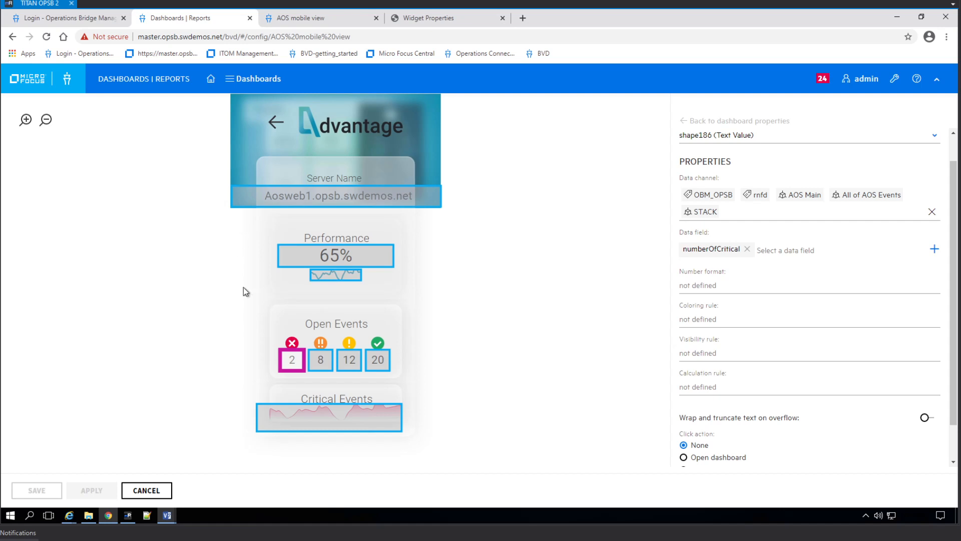
Open the Dashboards list in a new browser tab from the live mobile view.
{"action": "left_click", "coordinate": [314, 20]}
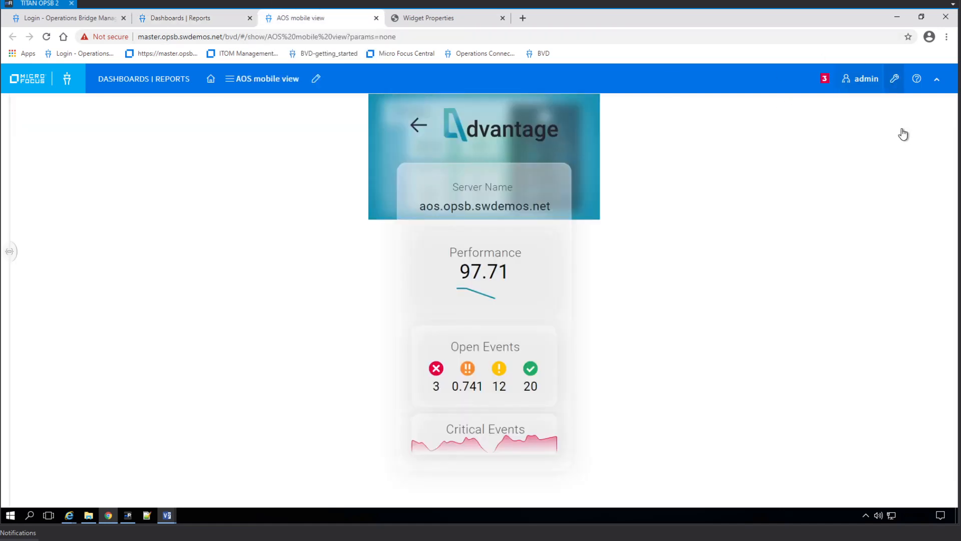
{"action": "left_click", "coordinate": [866, 110]}
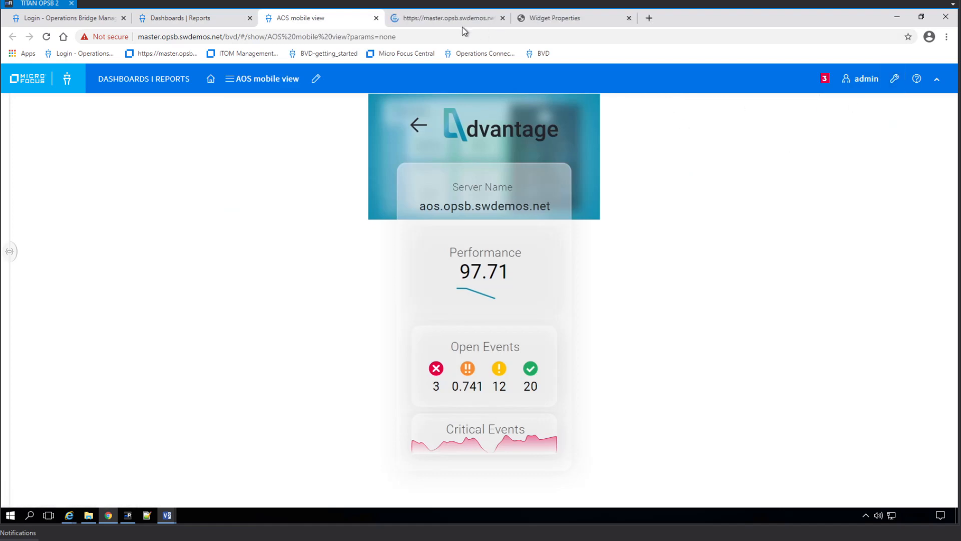
{"action": "left_click", "coordinate": [450, 17]}
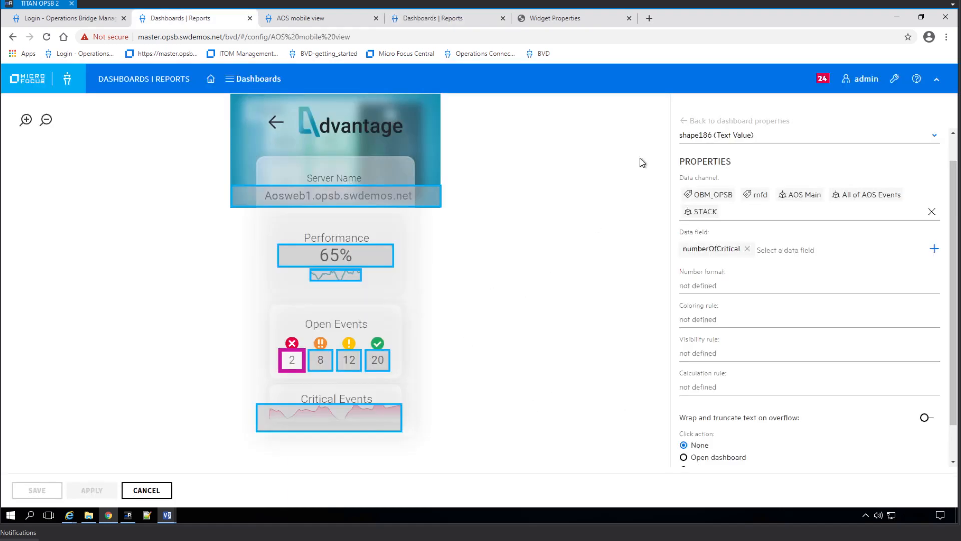
Set the AOS mobile view background color to #1281ae, apply, and leave the editor.
{"action": "left_click", "coordinate": [691, 121]}
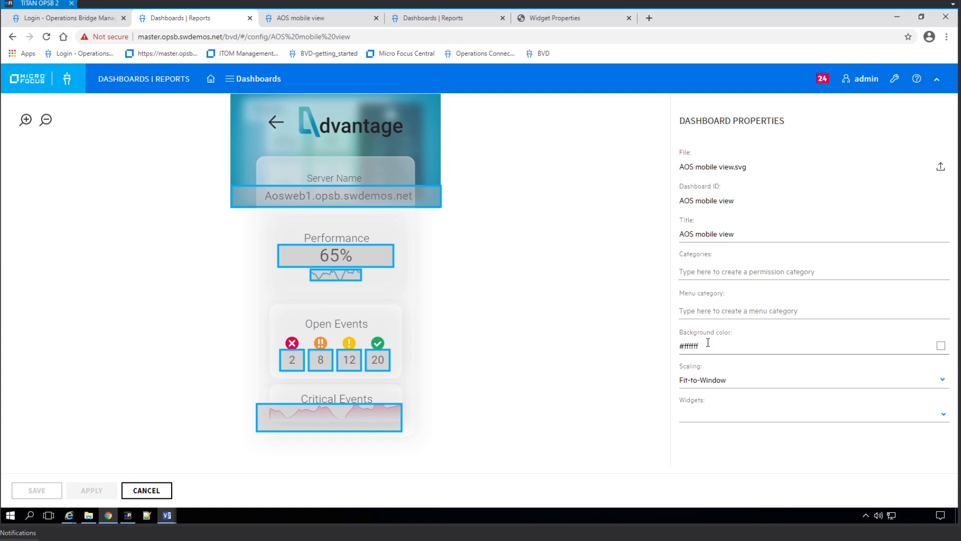
{"action": "key", "text": "BackSpace"}
{"action": "key", "text": "BackSpace"}
{"action": "key", "text": "BackSpace"}
{"action": "key", "text": "BackSpace"}
{"action": "key", "text": "BackSpace"}
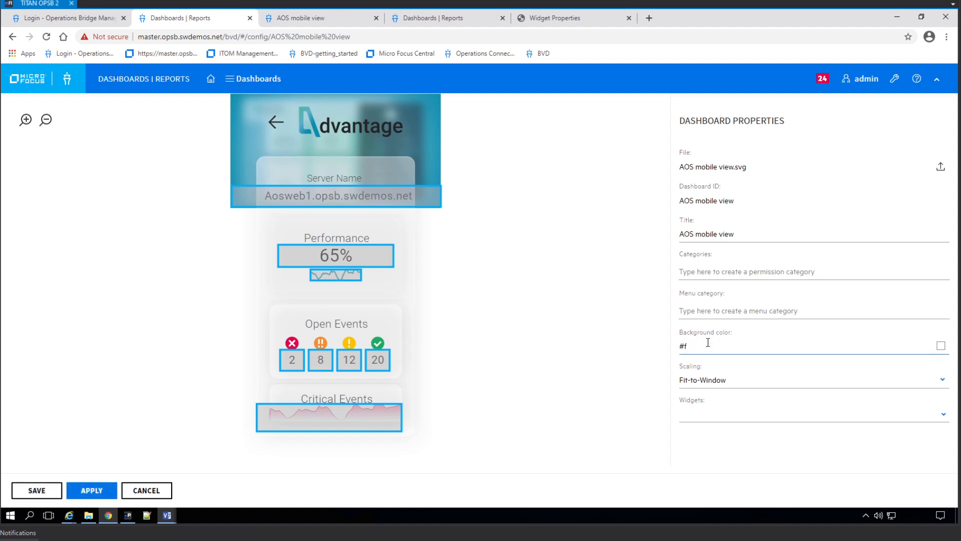
{"action": "key", "text": "BackSpace"}
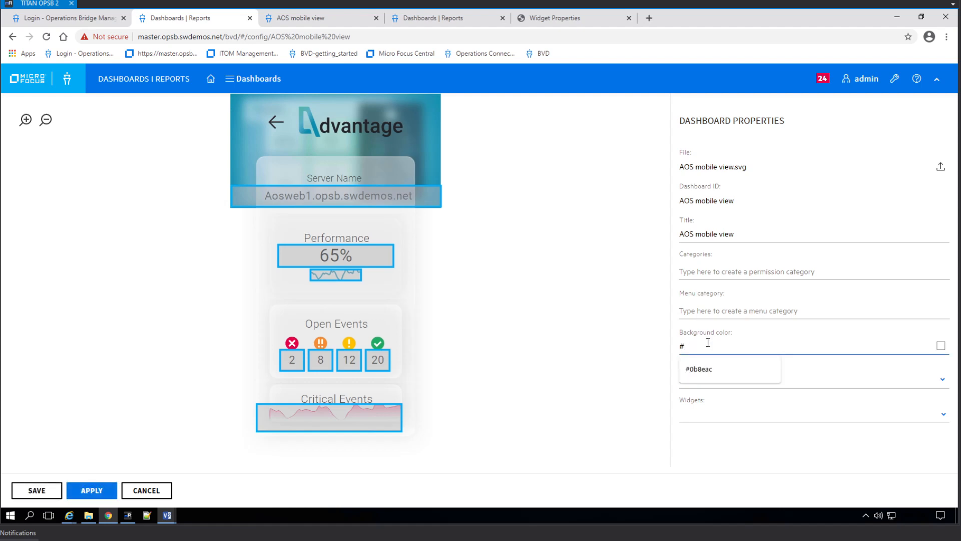
{"action": "type", "text": "12"}
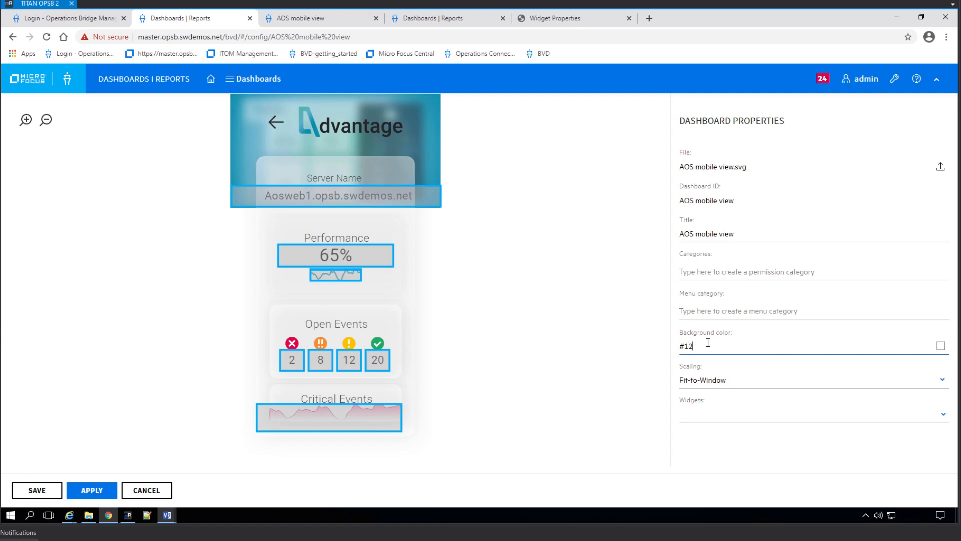
{"action": "type", "text": "81"}
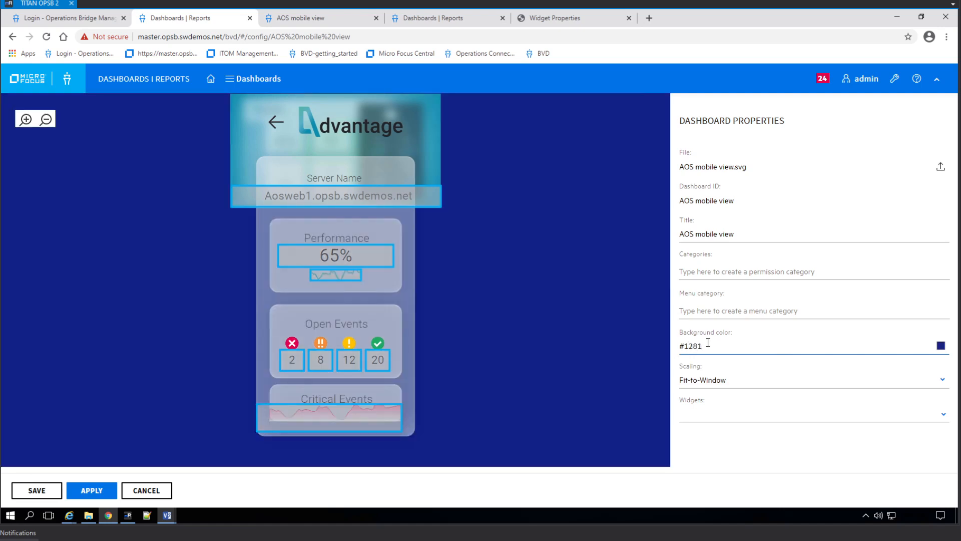
{"action": "type", "text": "ae"}
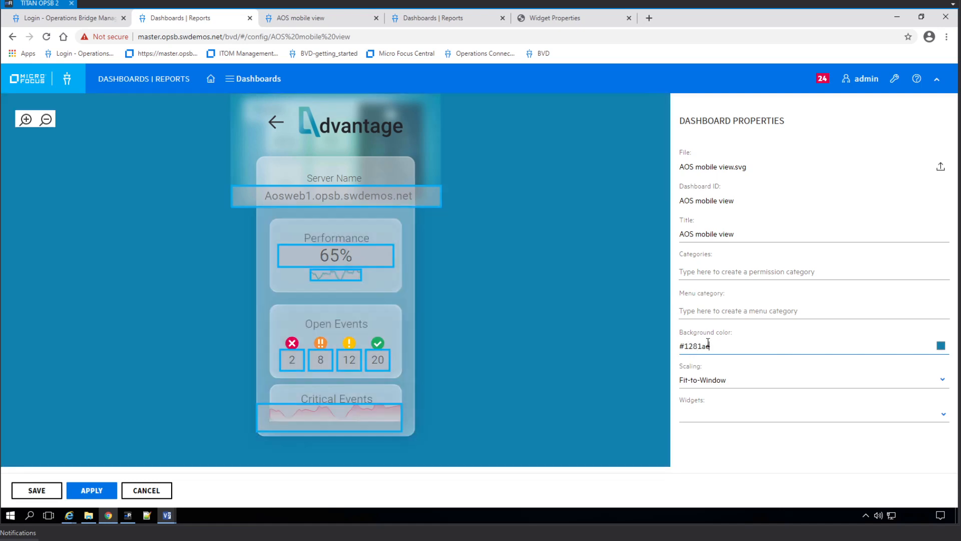
{"action": "left_click", "coordinate": [559, 240]}
{"action": "left_click", "coordinate": [95, 492]}
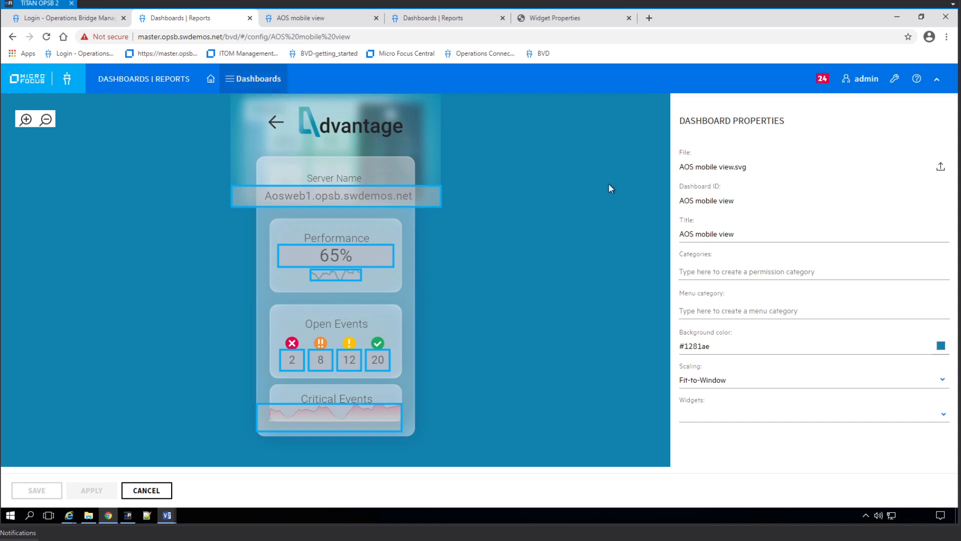
{"action": "left_click", "coordinate": [139, 493]}
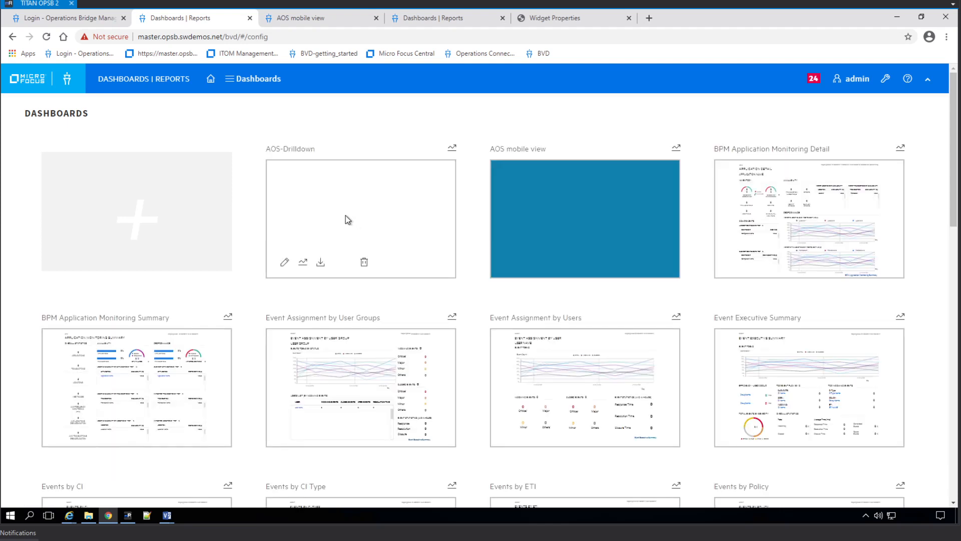
{"action": "mouse_move", "coordinate": [536, 226]}
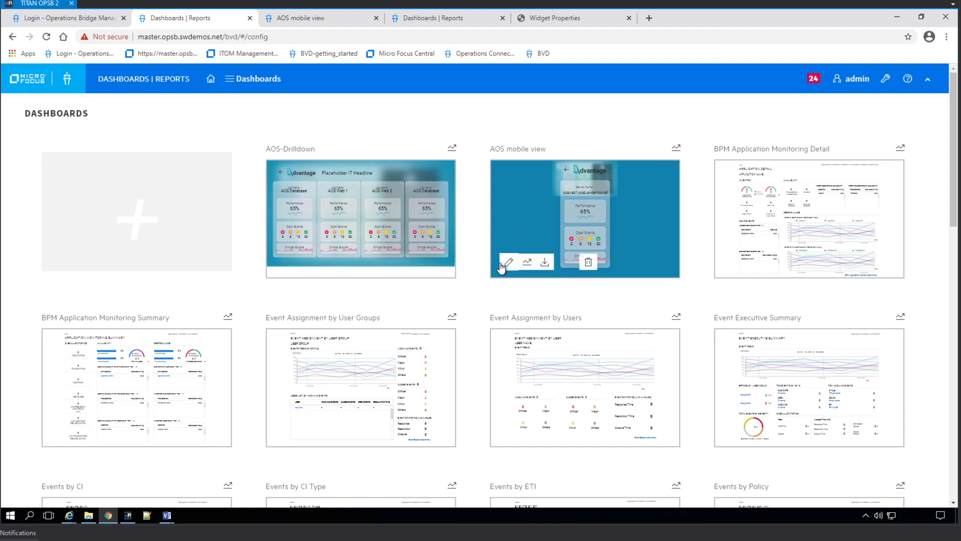
Make the Server Name widget's aos.opsb.swdemos.net host the template variable and confirm the conversion.
{"action": "left_click", "coordinate": [502, 265]}
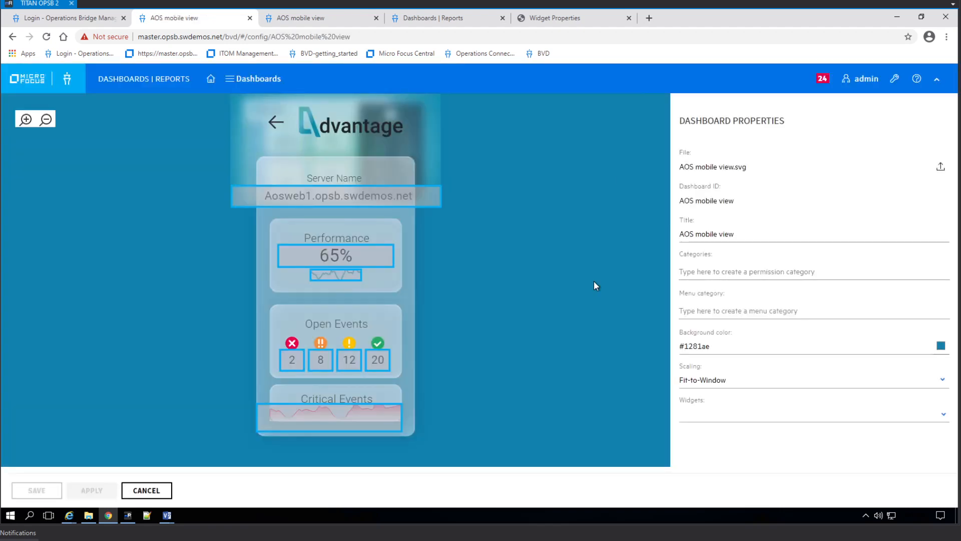
{"action": "left_click", "coordinate": [284, 194]}
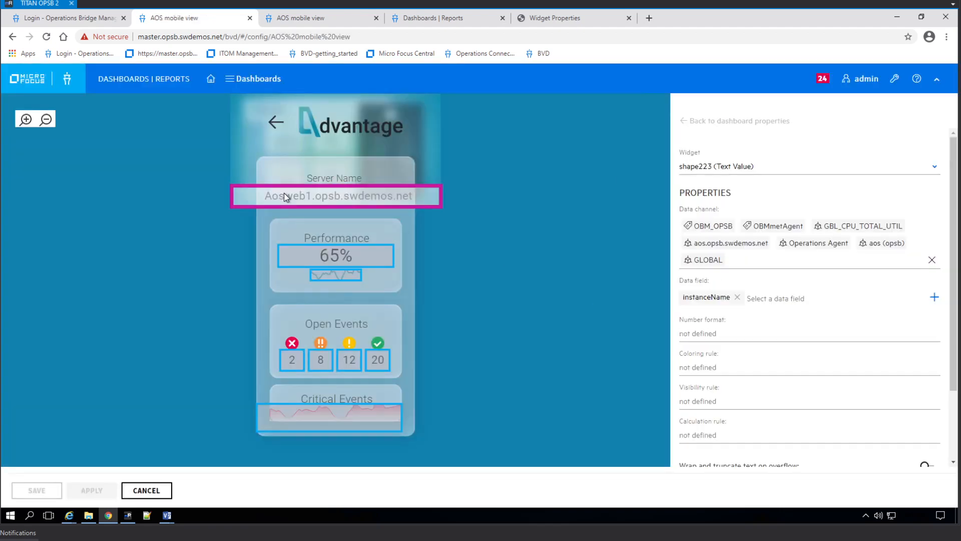
{"action": "left_click", "coordinate": [743, 248]}
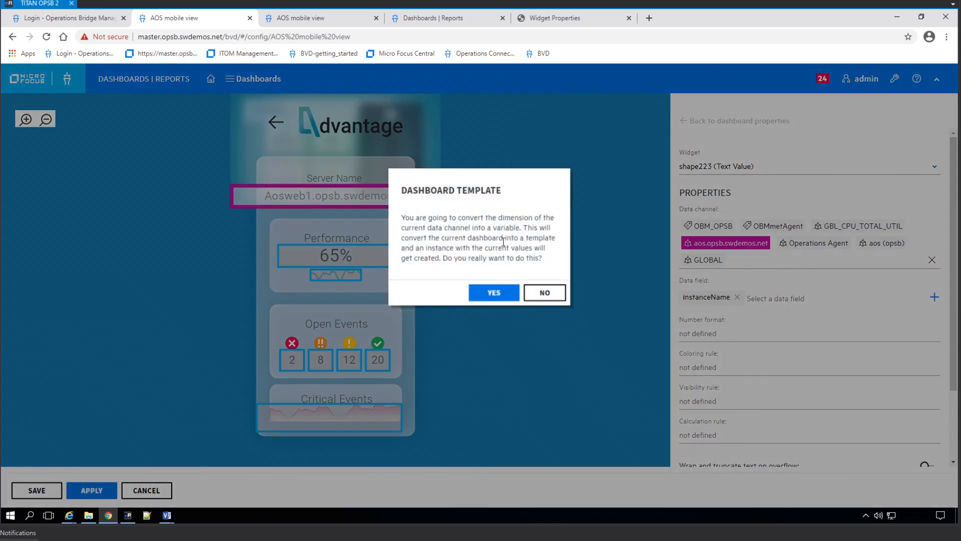
{"action": "left_click", "coordinate": [495, 293]}
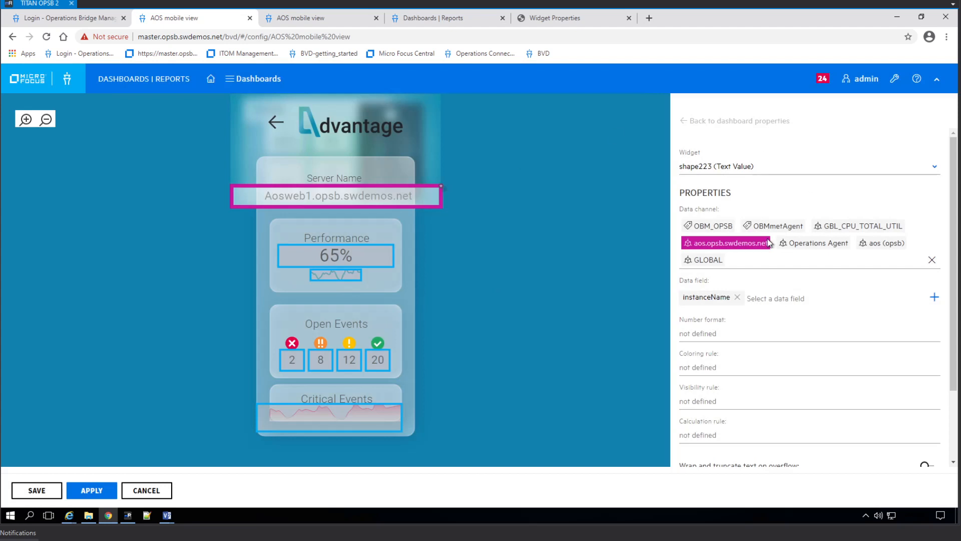
Check the Performance percentage and trend widgets, then apply the template changes.
{"action": "left_click", "coordinate": [336, 257]}
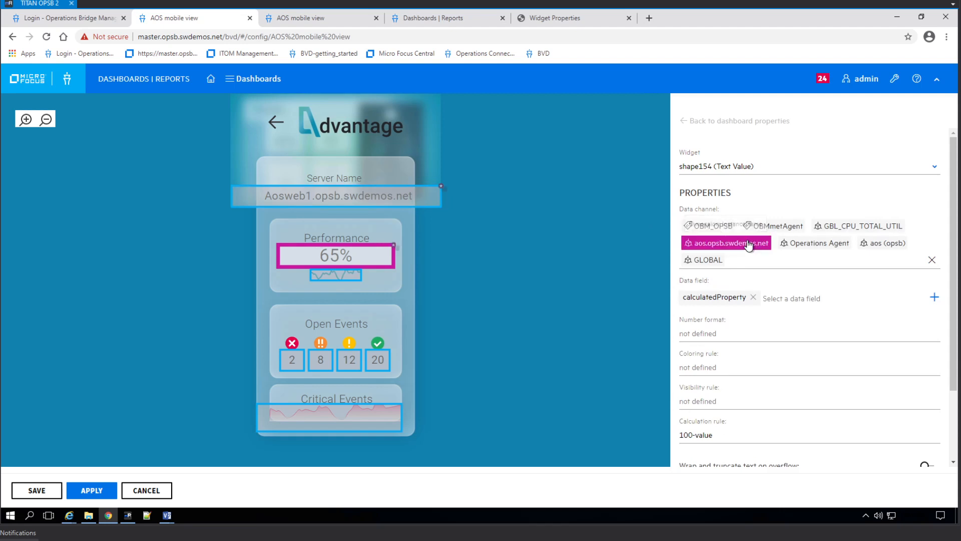
{"action": "left_click", "coordinate": [348, 277]}
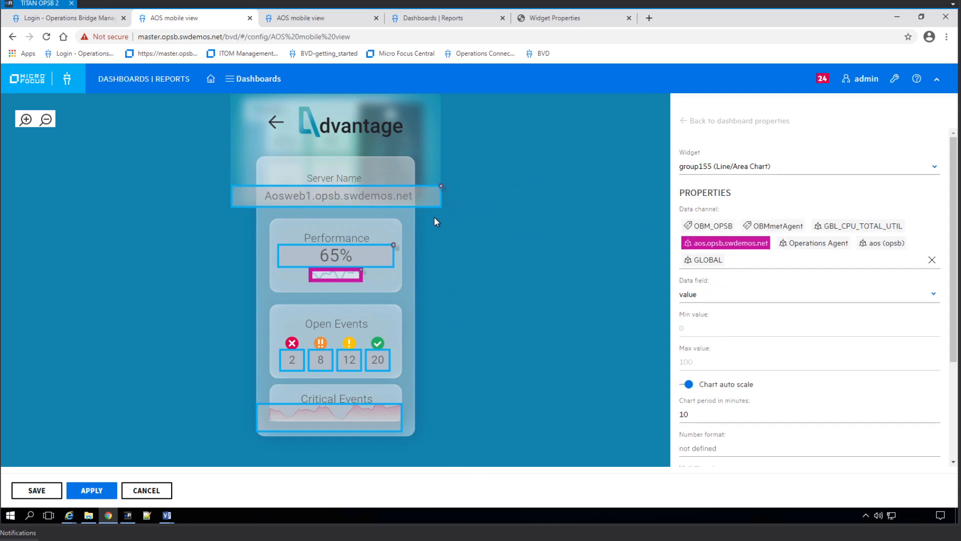
{"action": "left_click", "coordinate": [93, 494]}
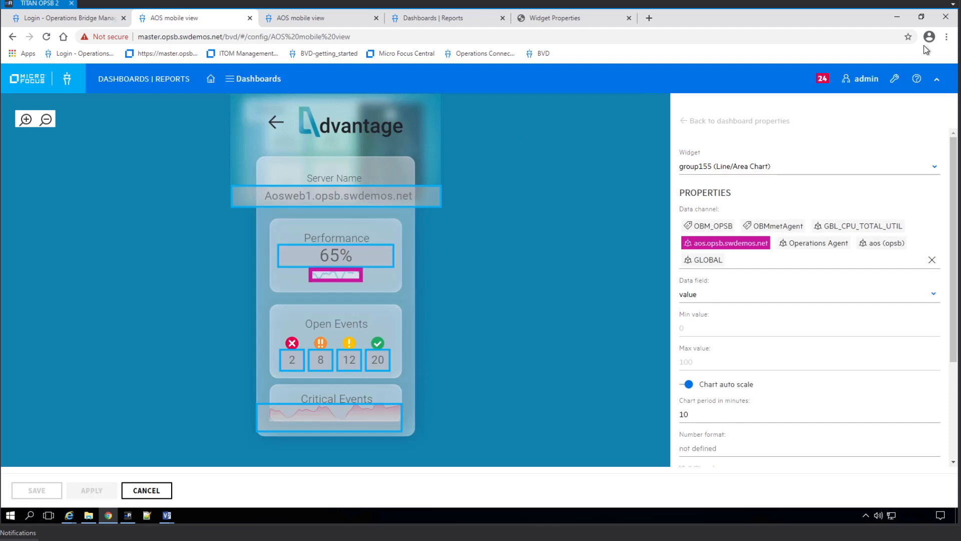
{"action": "left_click", "coordinate": [761, 126]}
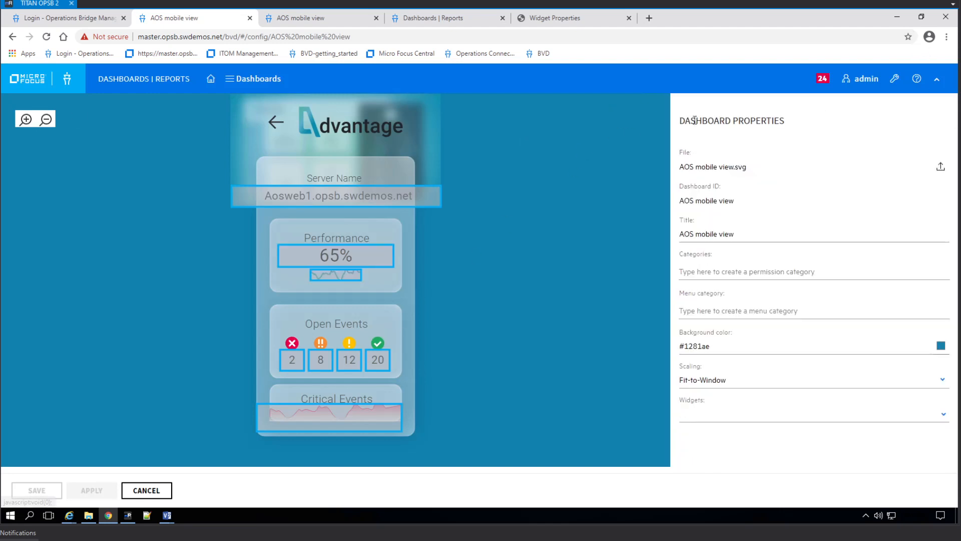
Set the automatically created instance's instanceName to aos.opsb.swdemos.net in the AOS mobile view template.
{"action": "left_click", "coordinate": [161, 491]}
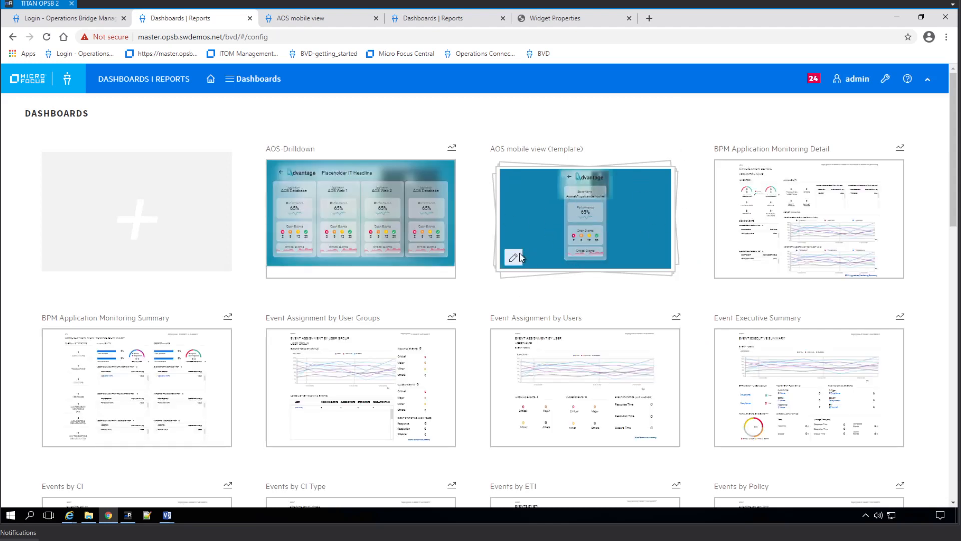
{"action": "left_click", "coordinate": [563, 275]}
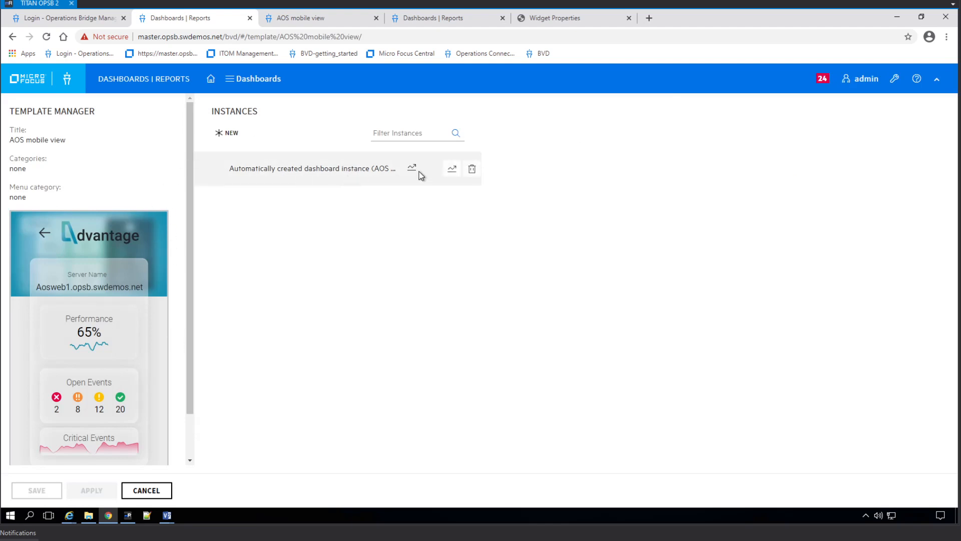
{"action": "left_click", "coordinate": [327, 170]}
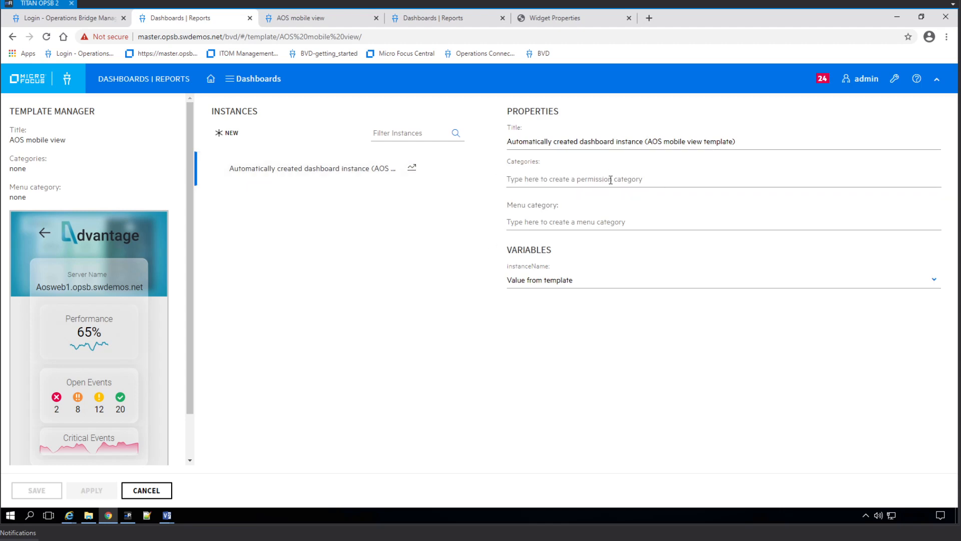
{"action": "left_click", "coordinate": [625, 179]}
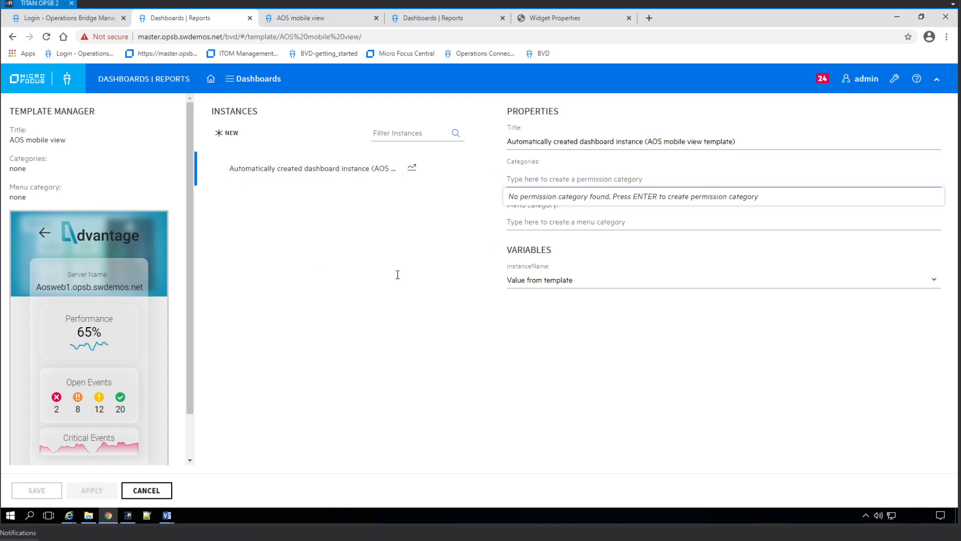
{"action": "left_click", "coordinate": [575, 287]}
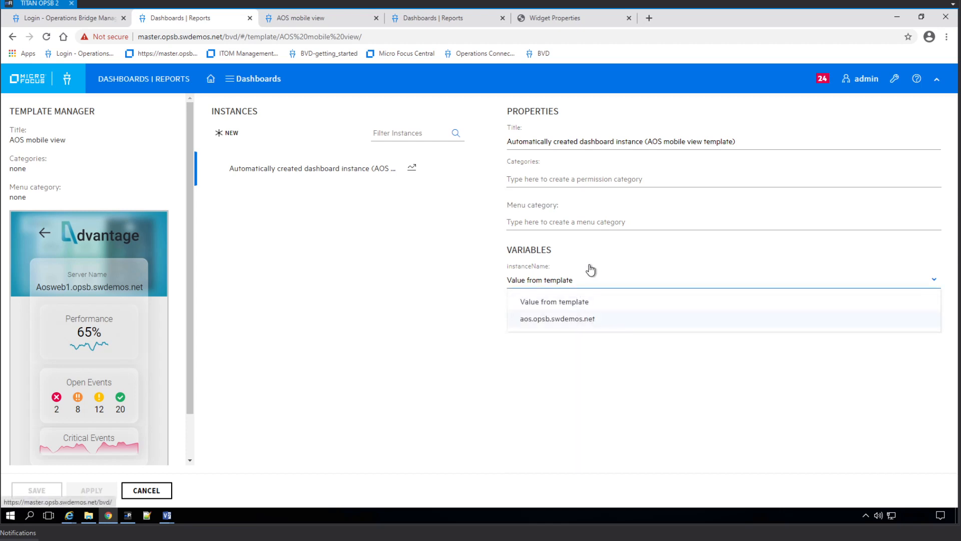
{"action": "left_click", "coordinate": [579, 323]}
{"action": "left_click", "coordinate": [580, 321]}
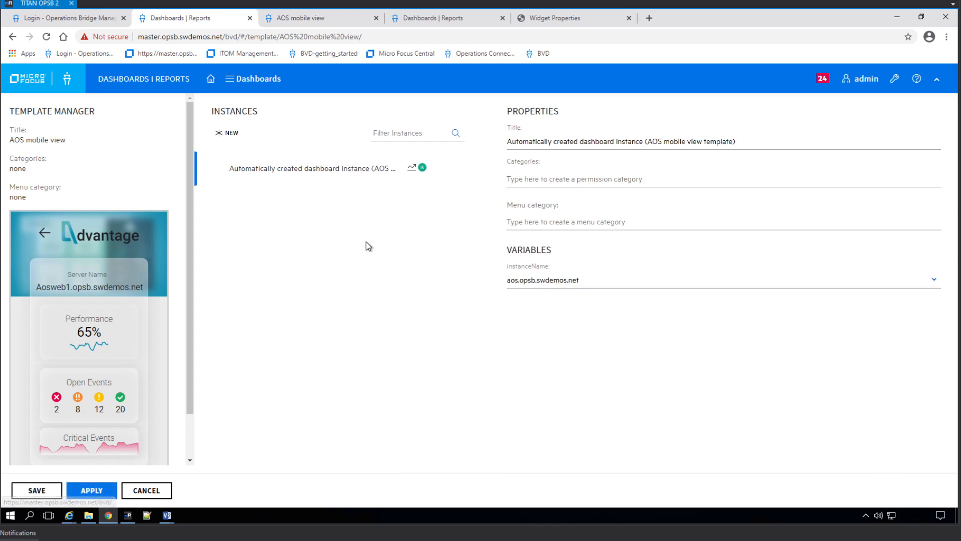
Add a test New Instance with host aos.opsb.swdemos.net, then delete it.
{"action": "left_click", "coordinate": [221, 133]}
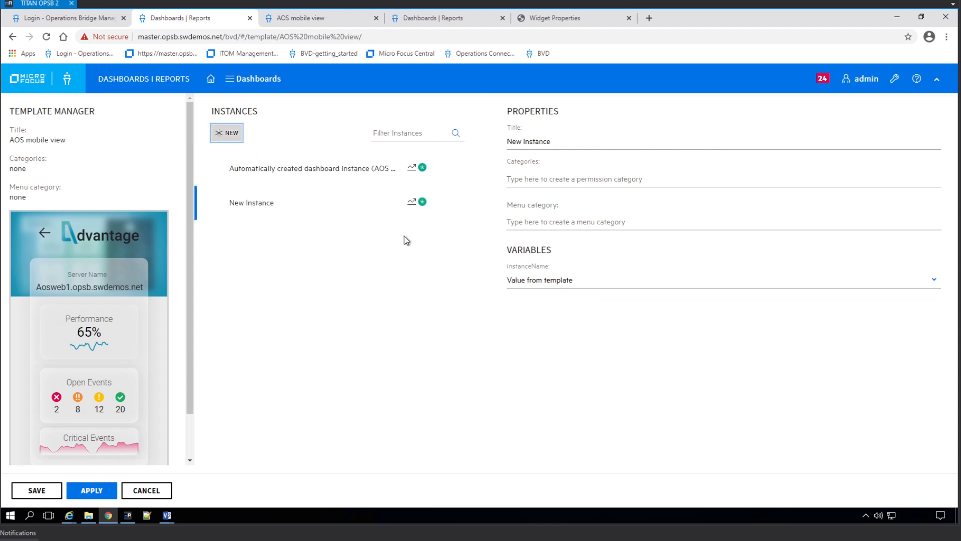
{"action": "left_click", "coordinate": [290, 202]}
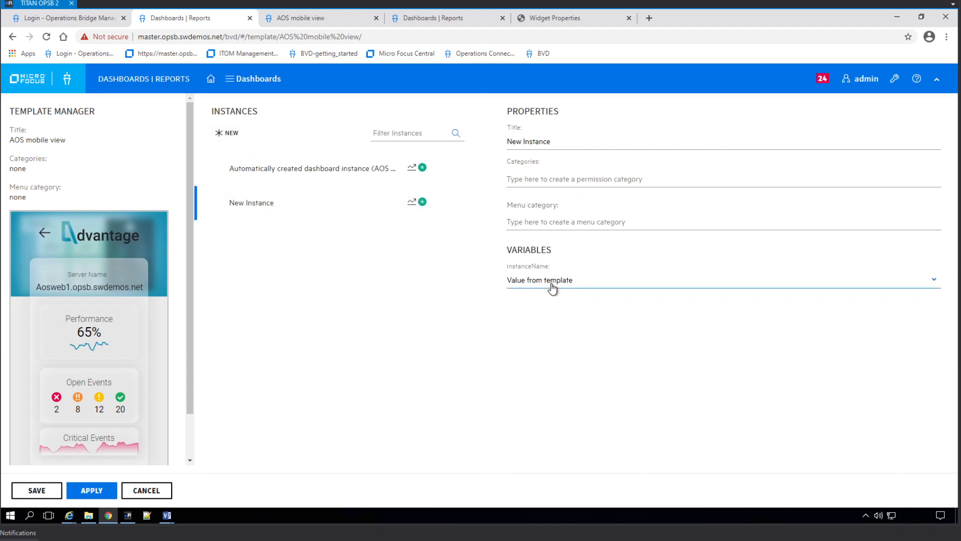
{"action": "left_click", "coordinate": [553, 285]}
{"action": "left_click", "coordinate": [562, 320]}
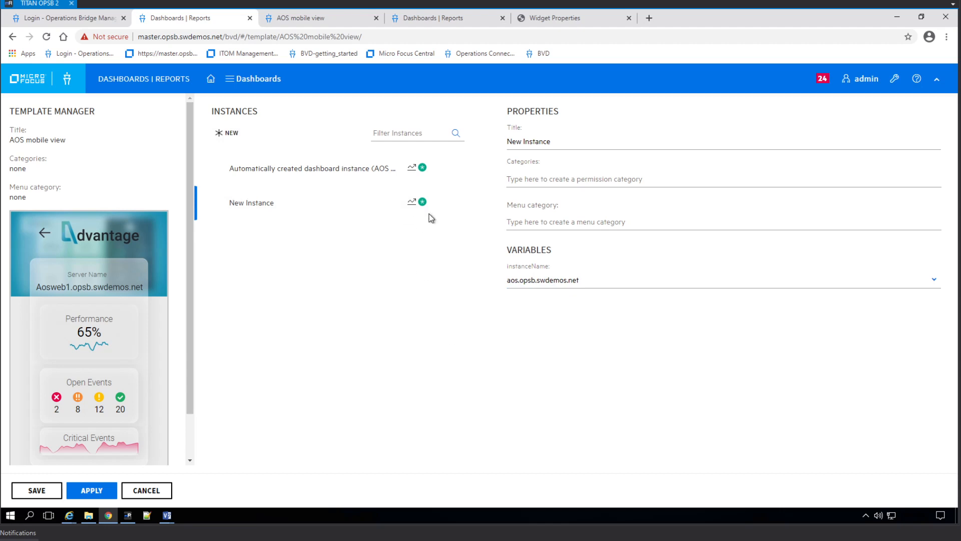
{"action": "mouse_move", "coordinate": [444, 217]}
{"action": "left_click", "coordinate": [472, 205]}
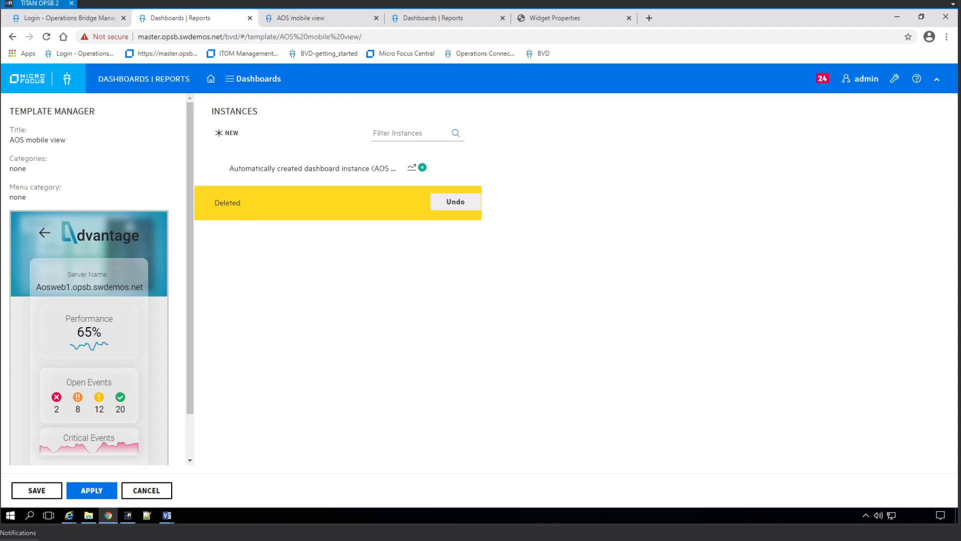
{"action": "left_click", "coordinate": [312, 20]}
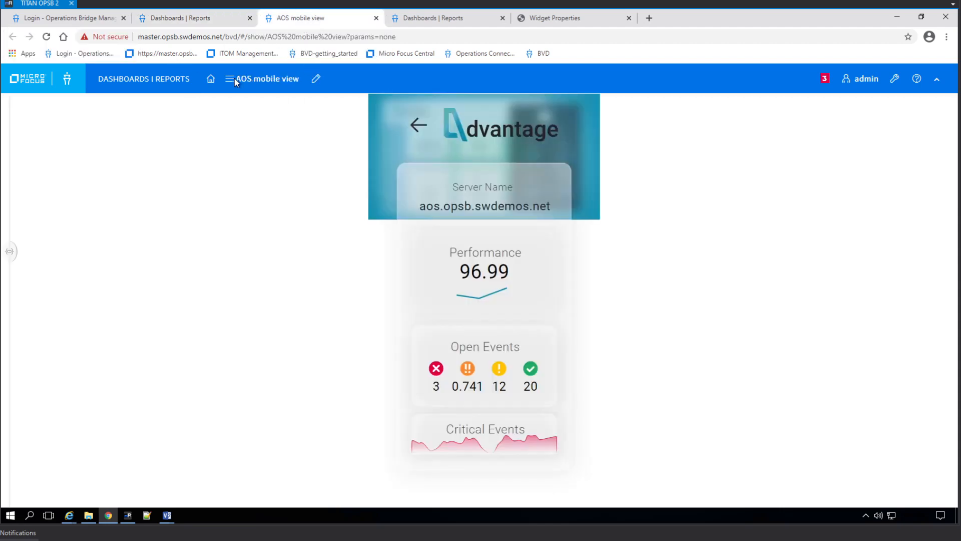
{"action": "left_click", "coordinate": [281, 81]}
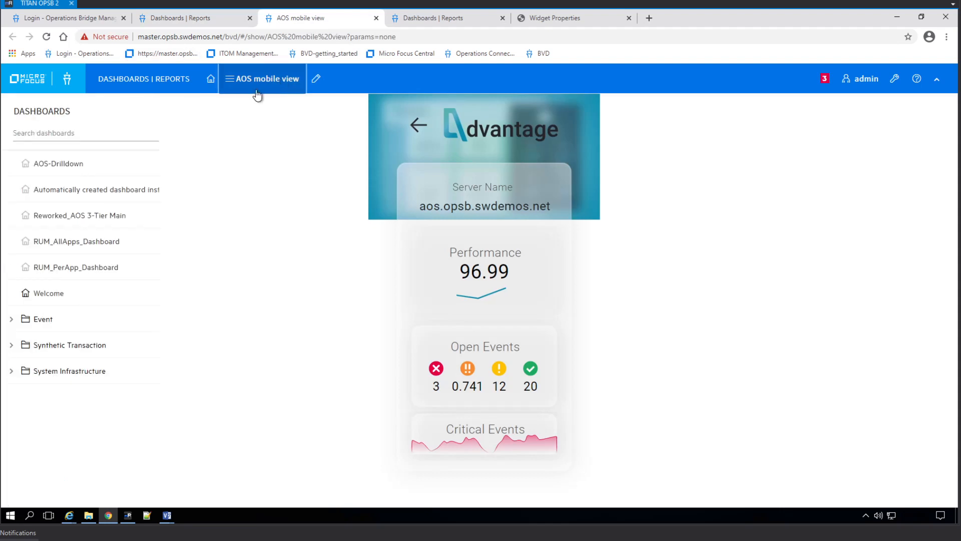
{"action": "left_click", "coordinate": [60, 164]}
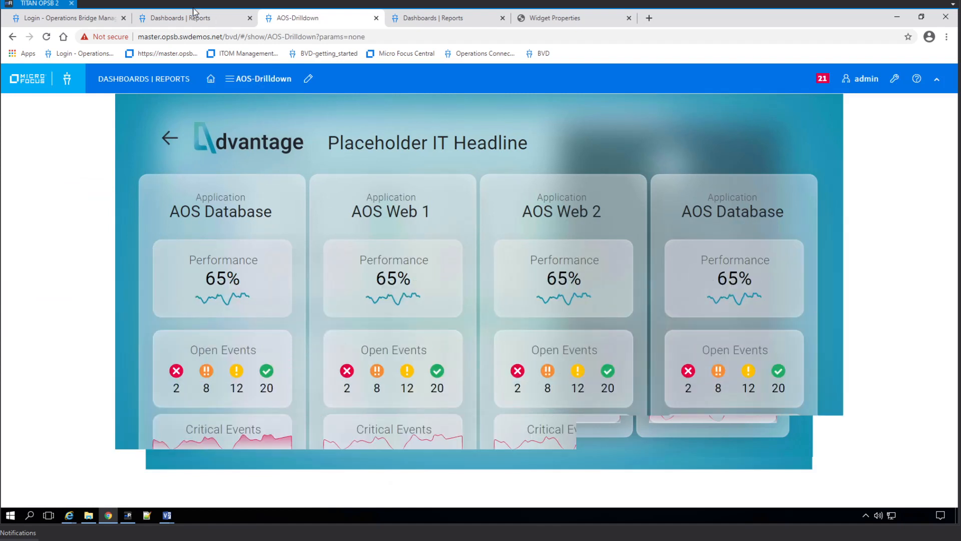
{"action": "left_click", "coordinate": [264, 83]}
{"action": "left_click", "coordinate": [194, 23]}
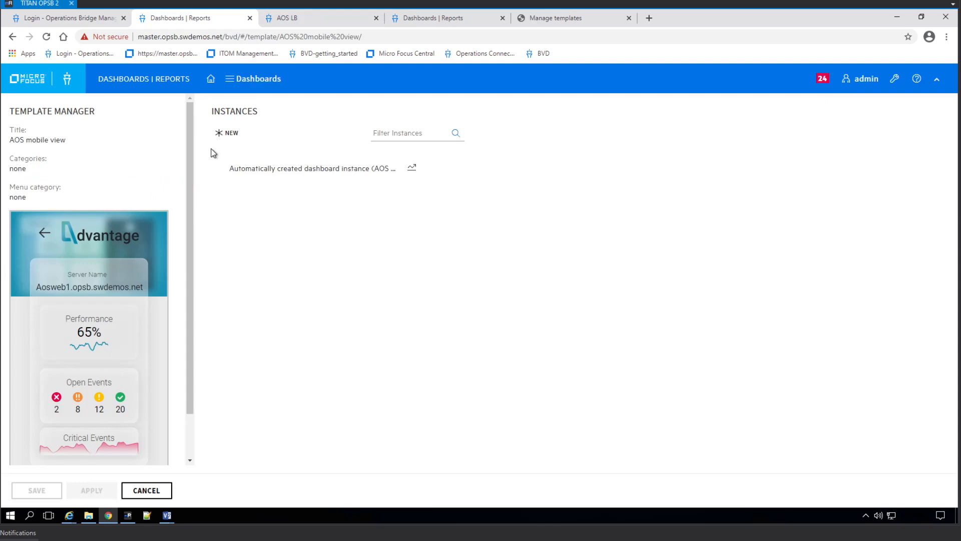
Make the auto-created instance active, then add a new instance titled AOS LB.
{"action": "left_click", "coordinate": [331, 167]}
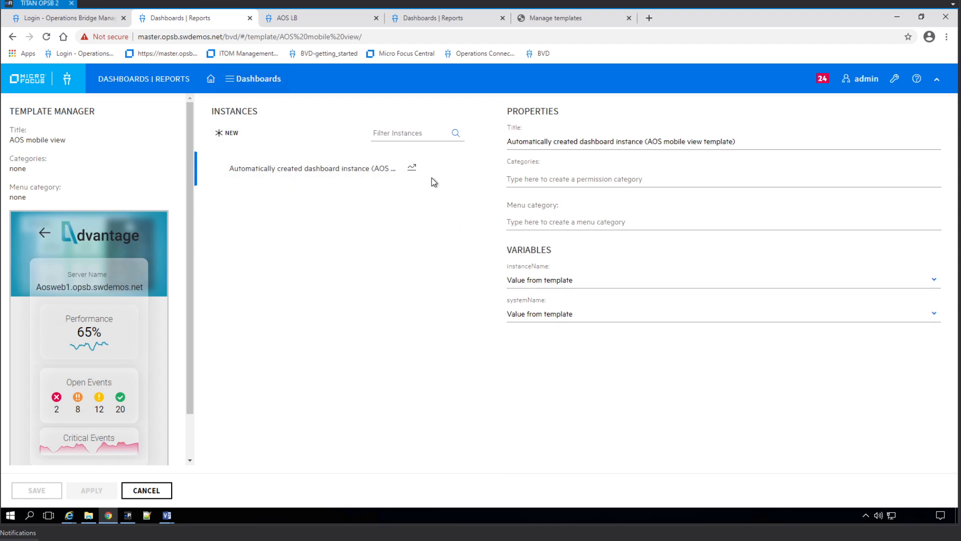
{"action": "left_click", "coordinate": [450, 170]}
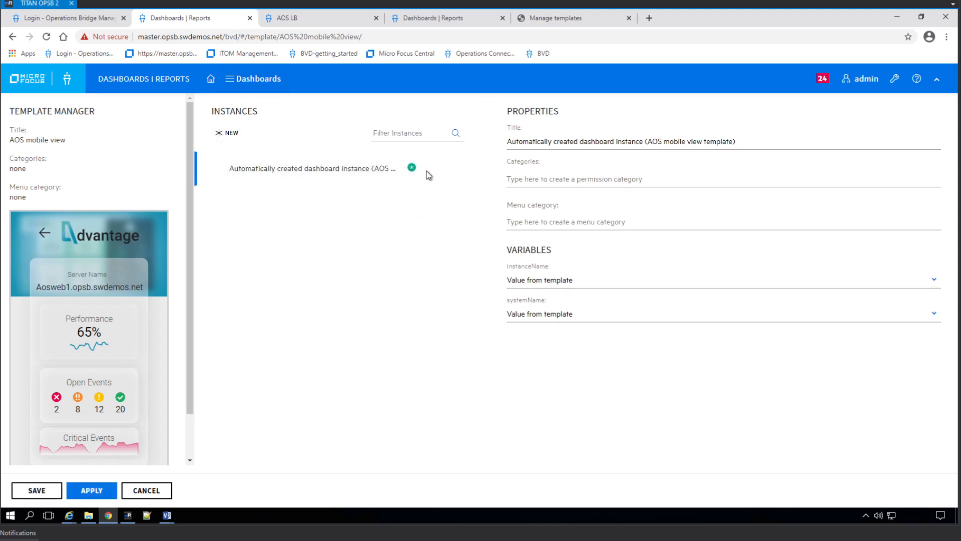
{"action": "left_click", "coordinate": [227, 135]}
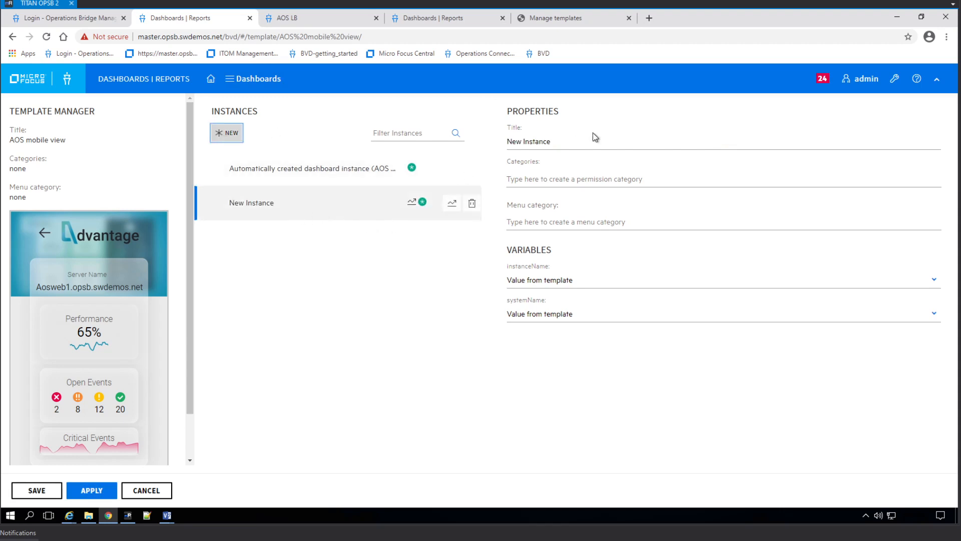
{"action": "left_click", "coordinate": [553, 142]}
{"action": "key", "text": "ctrl+shift+Left"}
{"action": "key", "text": "ctrl+shift+Left"}
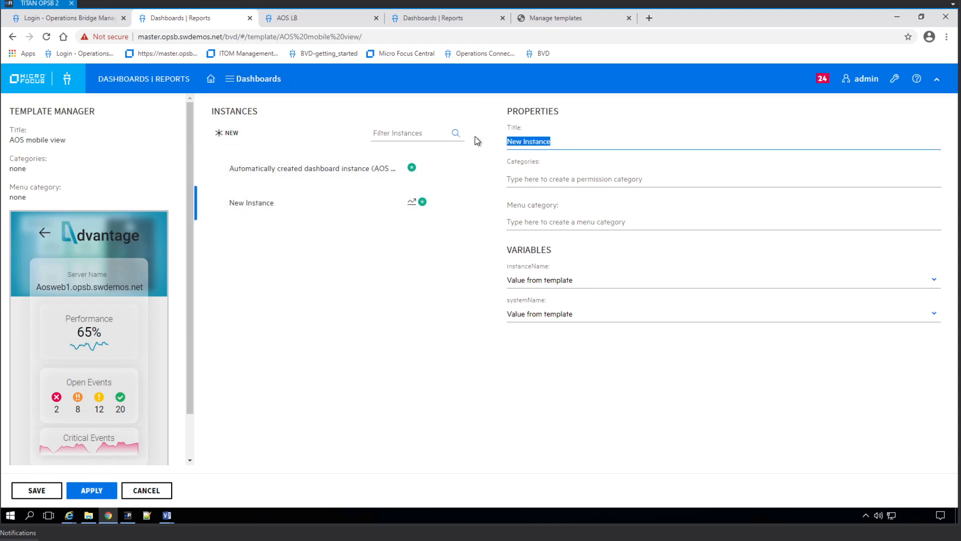
{"action": "type", "text": "AOS LB"}
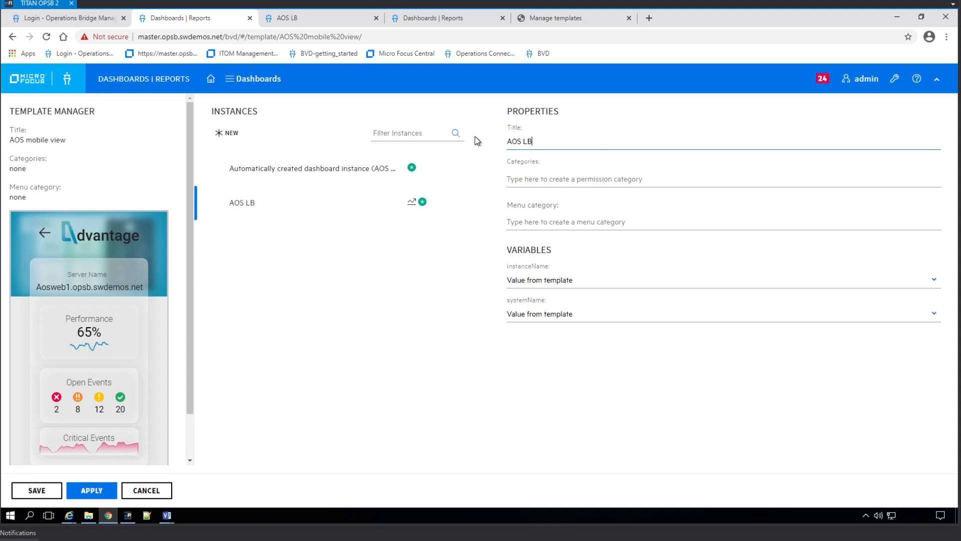
Bind AOS LB to host aos.opsb.swdemos.net and system aos (opsb), then add another instance.
{"action": "left_click", "coordinate": [591, 315]}
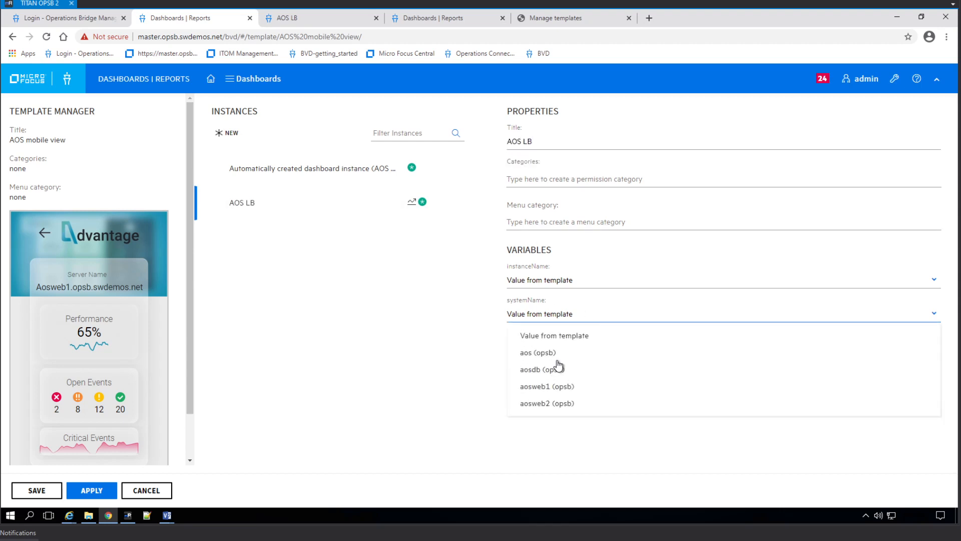
{"action": "left_click", "coordinate": [552, 281]}
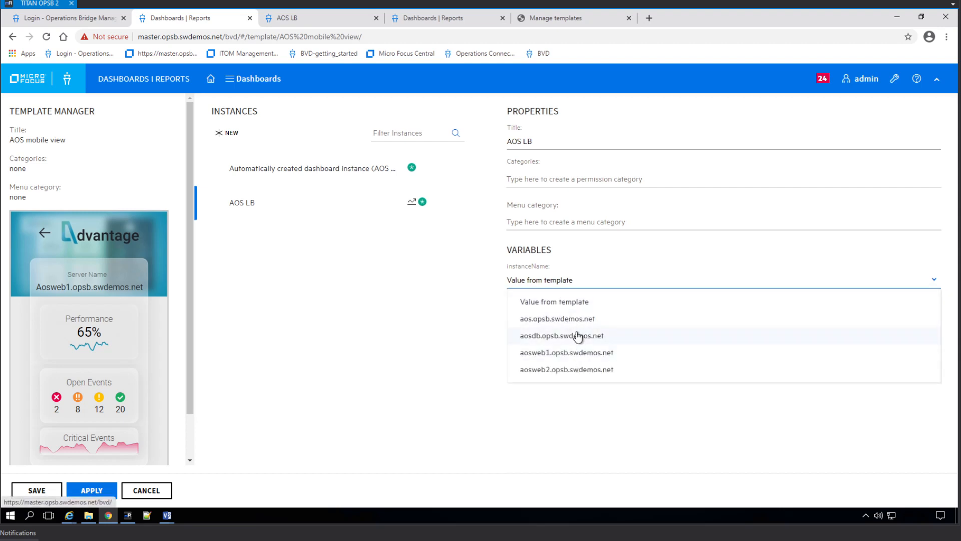
{"action": "left_click", "coordinate": [564, 320]}
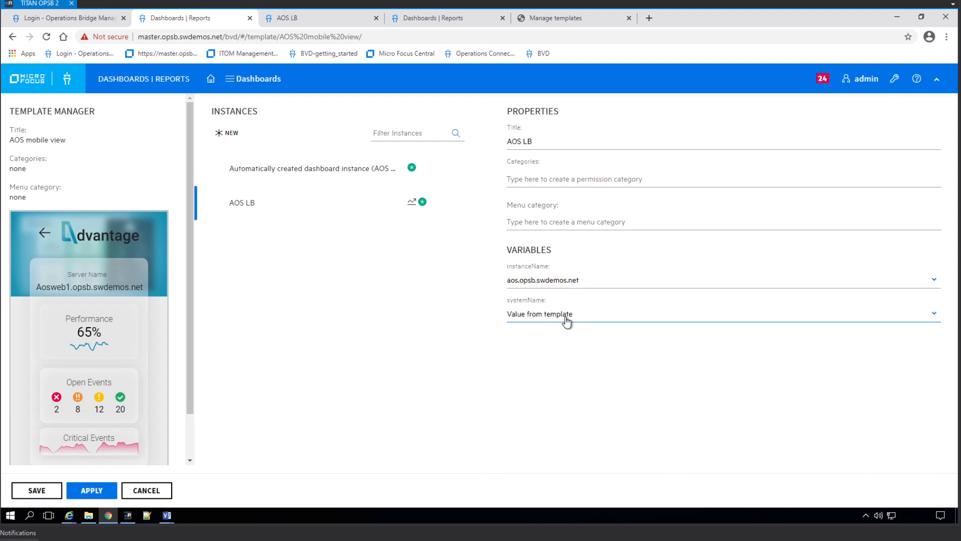
{"action": "left_click", "coordinate": [566, 320]}
{"action": "left_click", "coordinate": [549, 353]}
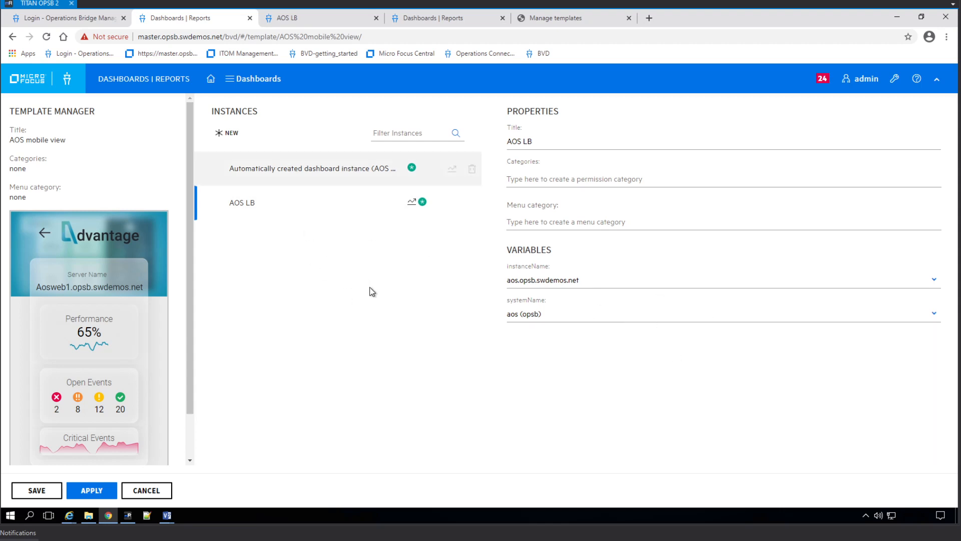
{"action": "left_click", "coordinate": [224, 133]}
Title the new instance AOS DB, bound to aosdb.opsb.swdemos.net and system aosdb (opsb).
{"action": "left_click", "coordinate": [535, 143]}
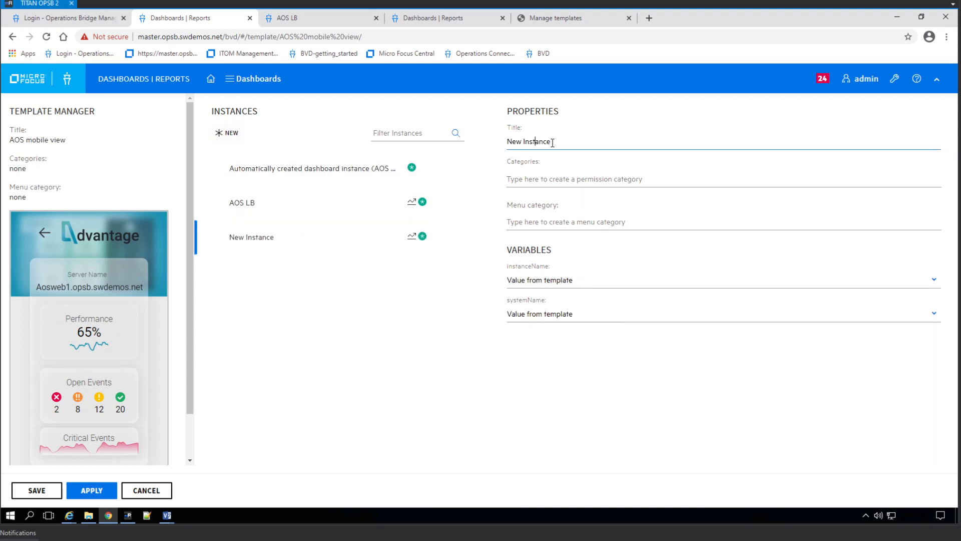
{"action": "left_click_drag", "start_coordinate": [552, 142], "coordinate": [491, 134]}
{"action": "type", "text": "AO"}
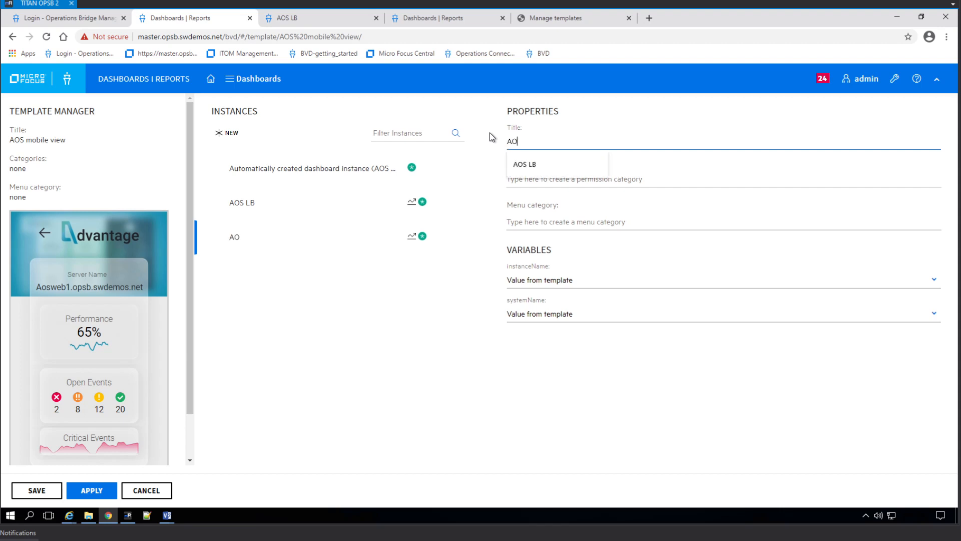
{"action": "type", "text": "S DB"}
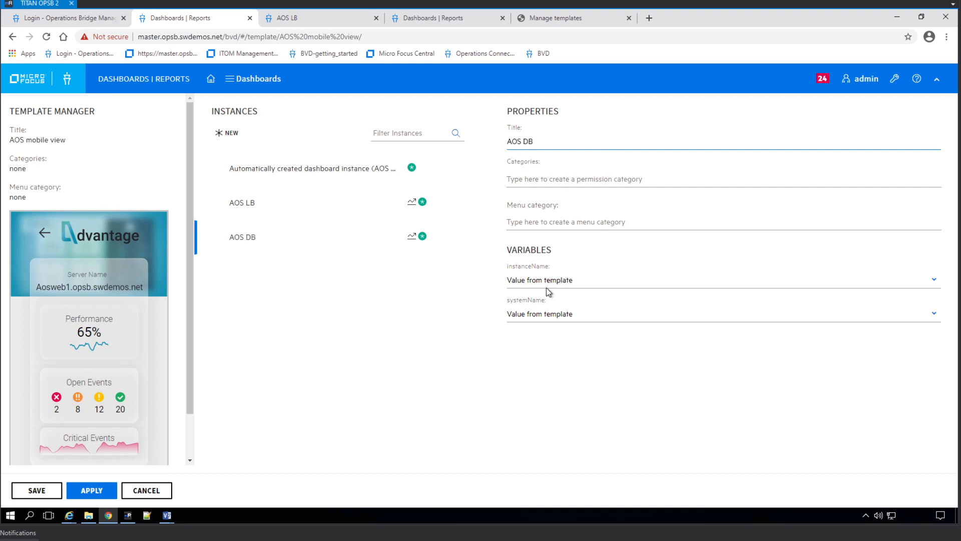
{"action": "left_click", "coordinate": [547, 290]}
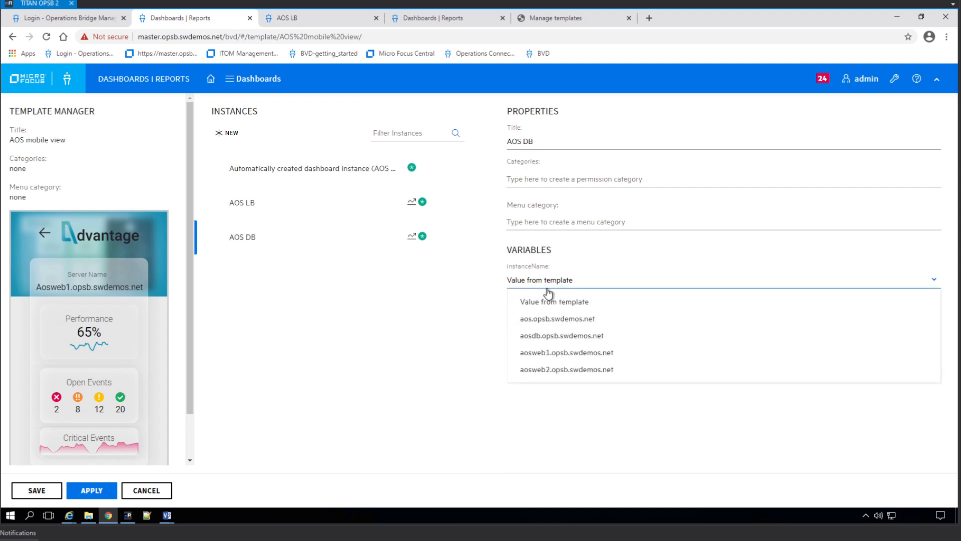
{"action": "left_click", "coordinate": [559, 336]}
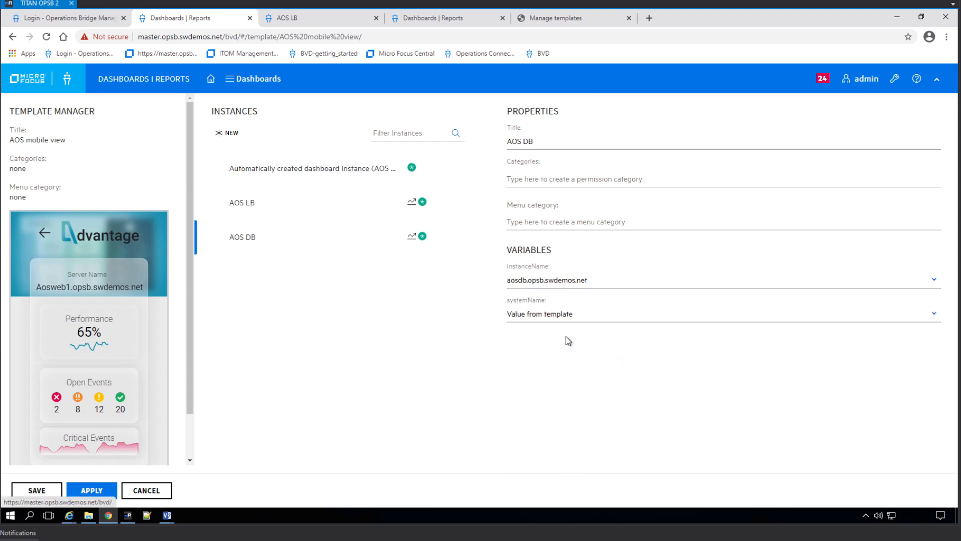
{"action": "left_click", "coordinate": [557, 320]}
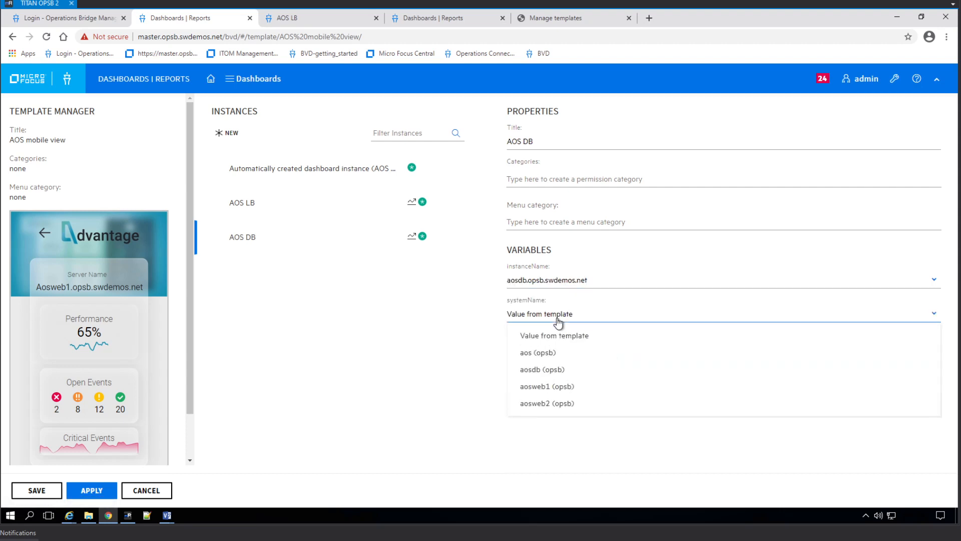
{"action": "left_click", "coordinate": [558, 370]}
Add an AOS Web 1 instance on aosweb1.opsb.swdemos.net with system aosweb1 (opsb).
{"action": "left_click", "coordinate": [230, 143]}
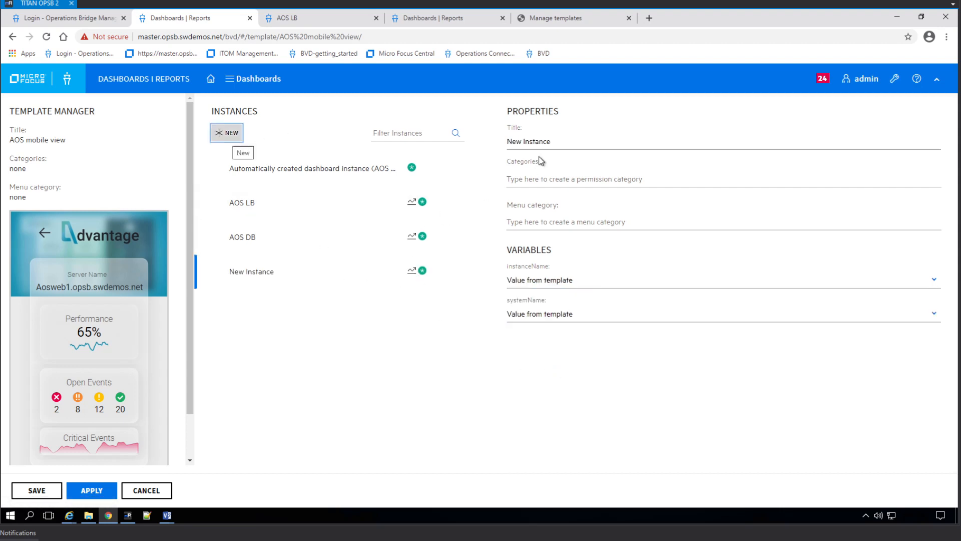
{"action": "left_click", "coordinate": [596, 146]}
{"action": "key", "text": "ctrl+a"}
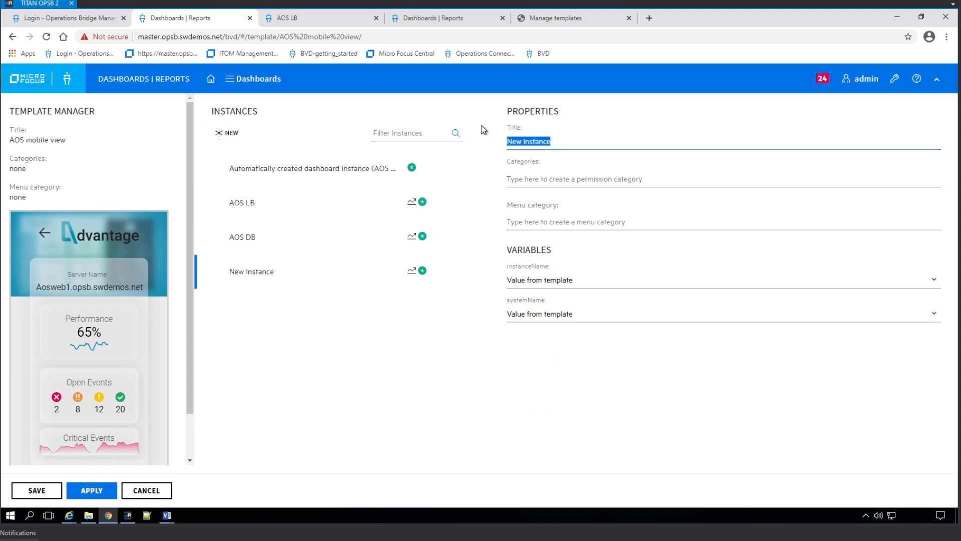
{"action": "type", "text": "AOS Web"}
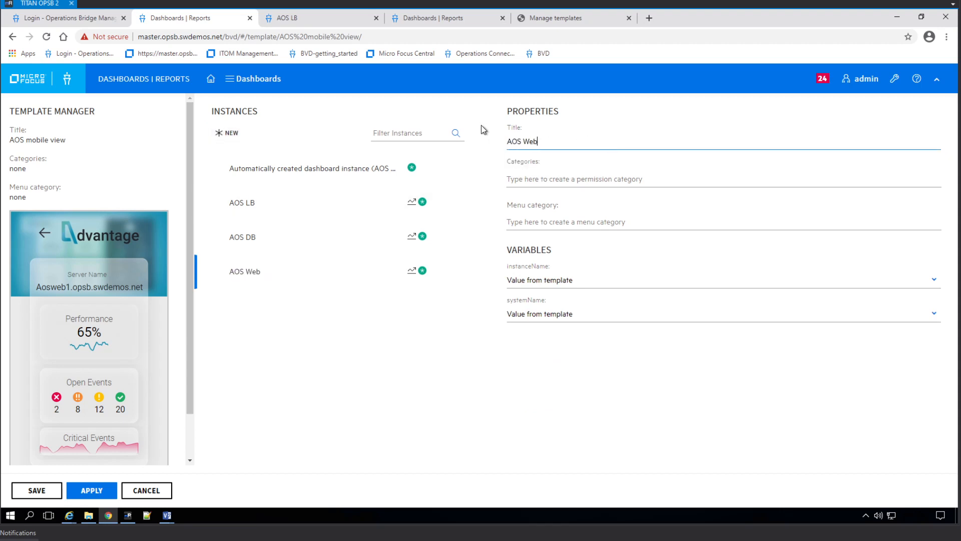
{"action": "type", "text": " 1"}
{"action": "left_click", "coordinate": [558, 283]}
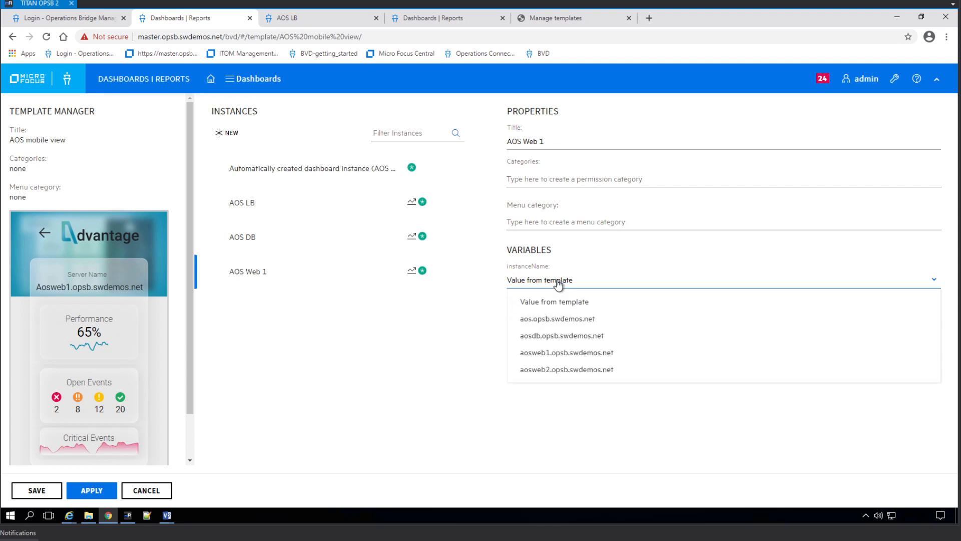
{"action": "left_click", "coordinate": [585, 353]}
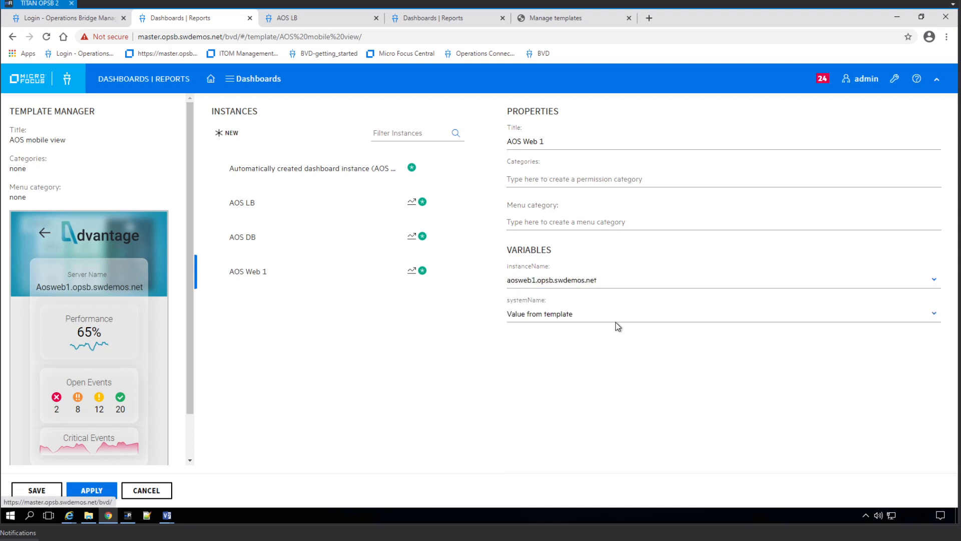
{"action": "left_click", "coordinate": [590, 317]}
{"action": "left_click", "coordinate": [565, 388]}
Add an AOS Web 2 instance on aosweb2.opsb.swdemos.net with system aosweb2 (opsb), and apply the instances.
{"action": "left_click", "coordinate": [223, 135]}
{"action": "left_click", "coordinate": [540, 143]}
{"action": "key", "text": "ctrl+a"}
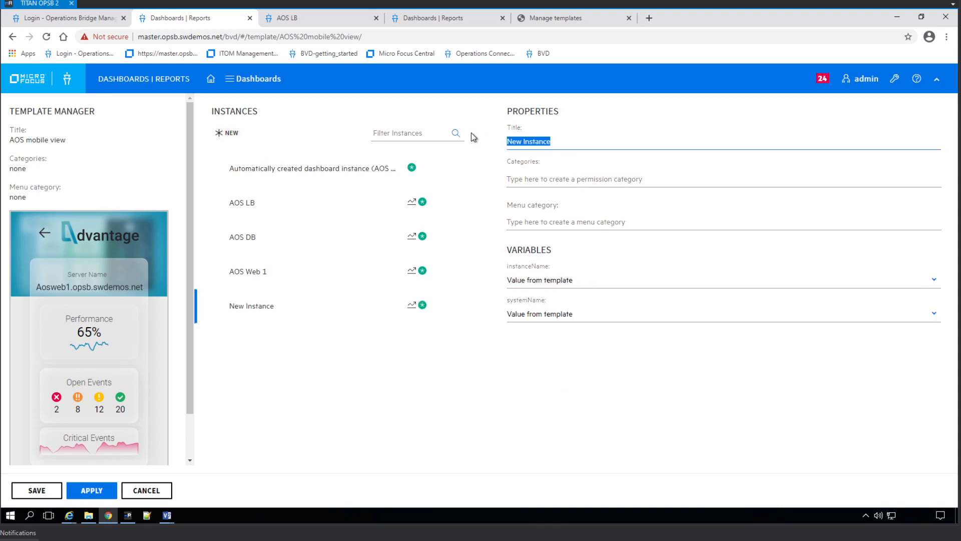
{"action": "type", "text": "AOS "}
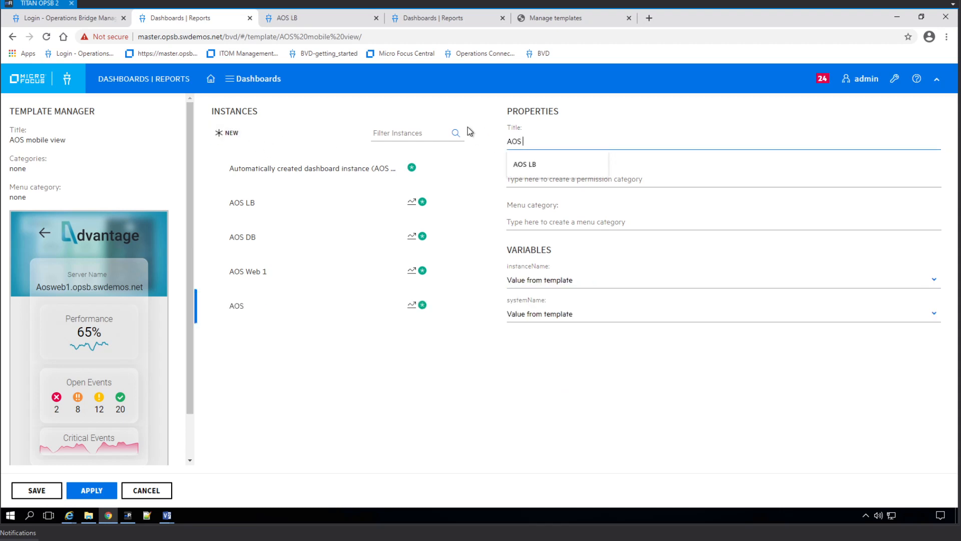
{"action": "type", "text": "SWeb"}
{"action": "key", "text": "BackSpace"}
{"action": "key", "text": "BackSpace"}
{"action": "key", "text": "BackSpace"}
{"action": "key", "text": "BackSpace"}
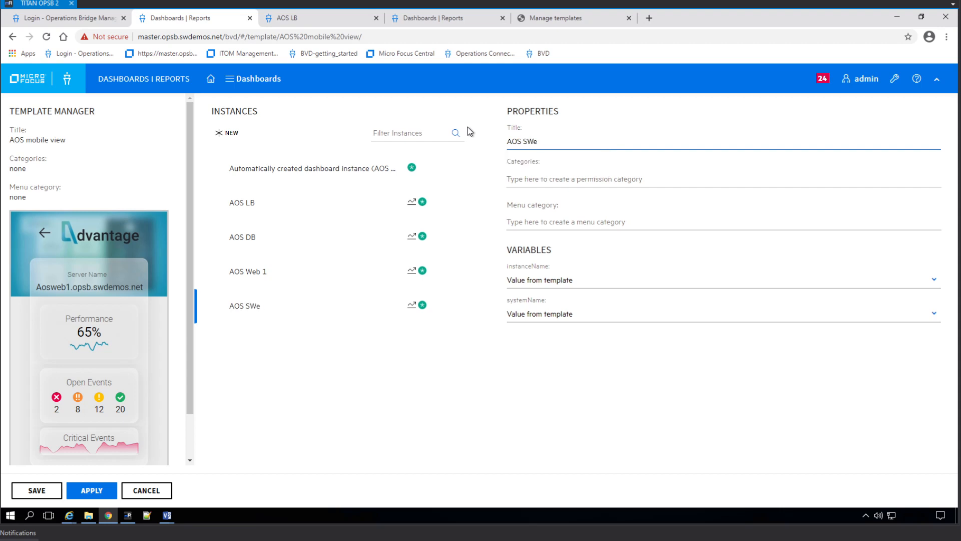
{"action": "type", "text": "Web 2"}
{"action": "left_click", "coordinate": [615, 288]}
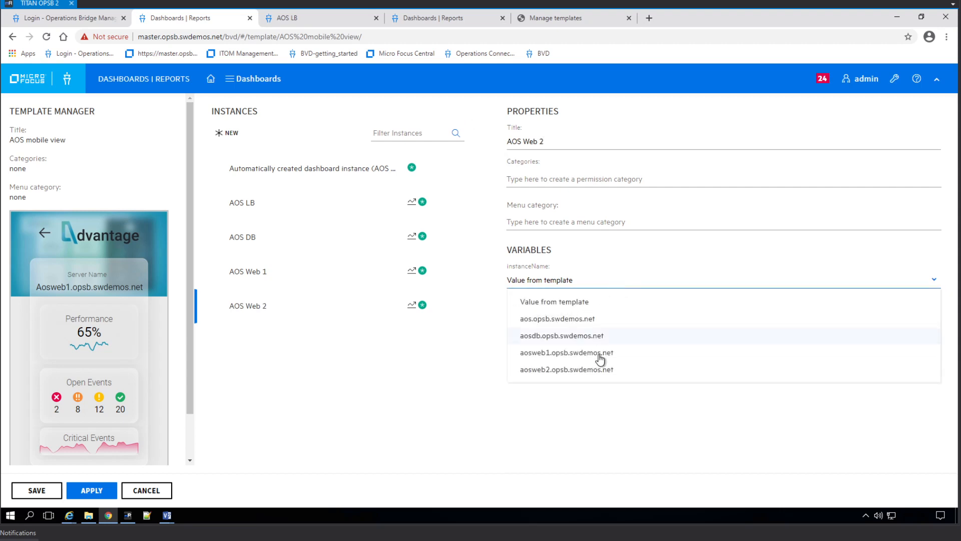
{"action": "left_click", "coordinate": [578, 369]}
{"action": "left_click", "coordinate": [575, 317]}
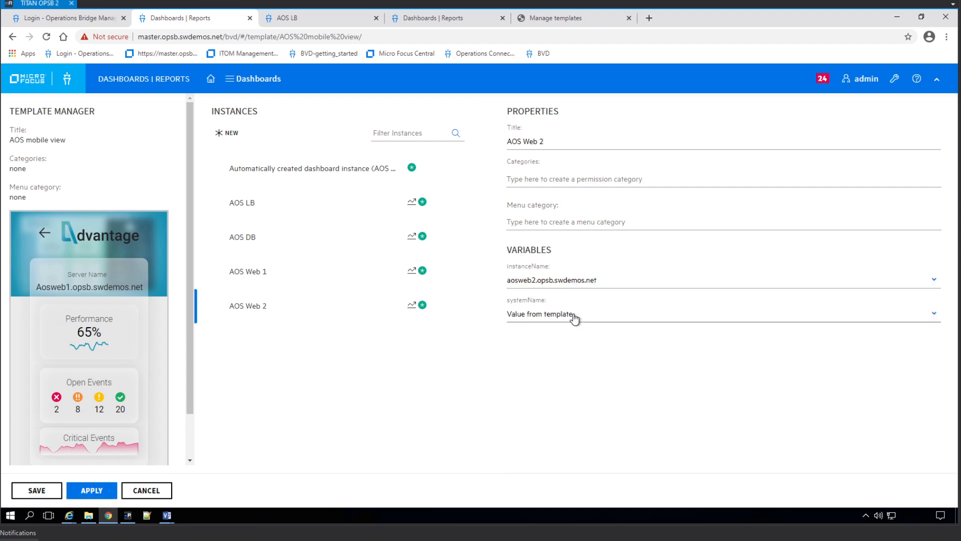
{"action": "left_click", "coordinate": [557, 403]}
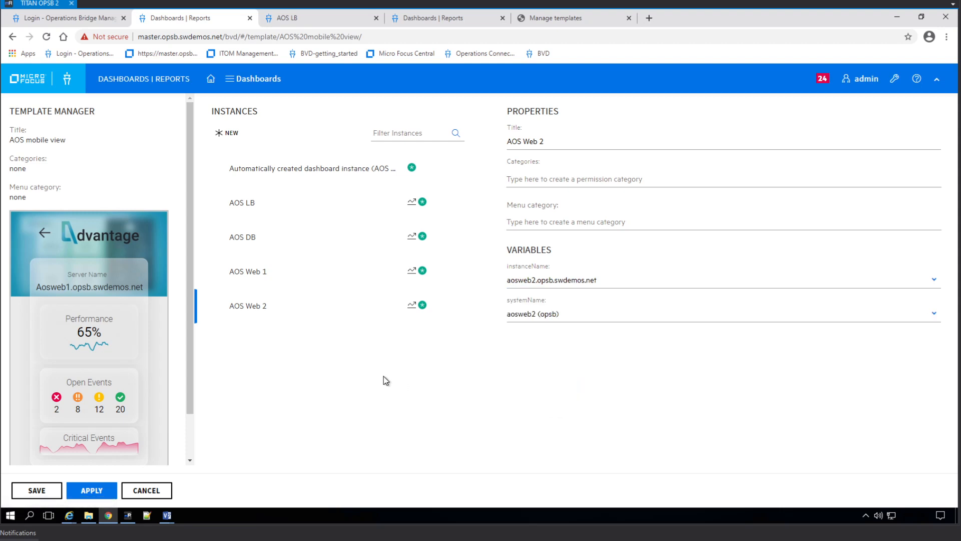
{"action": "left_click", "coordinate": [97, 496]}
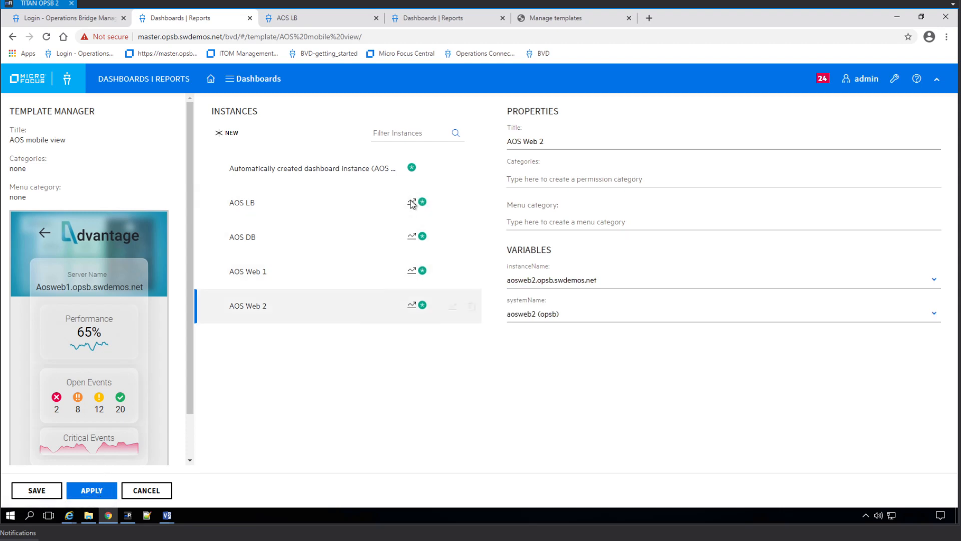
{"action": "left_click", "coordinate": [91, 490]}
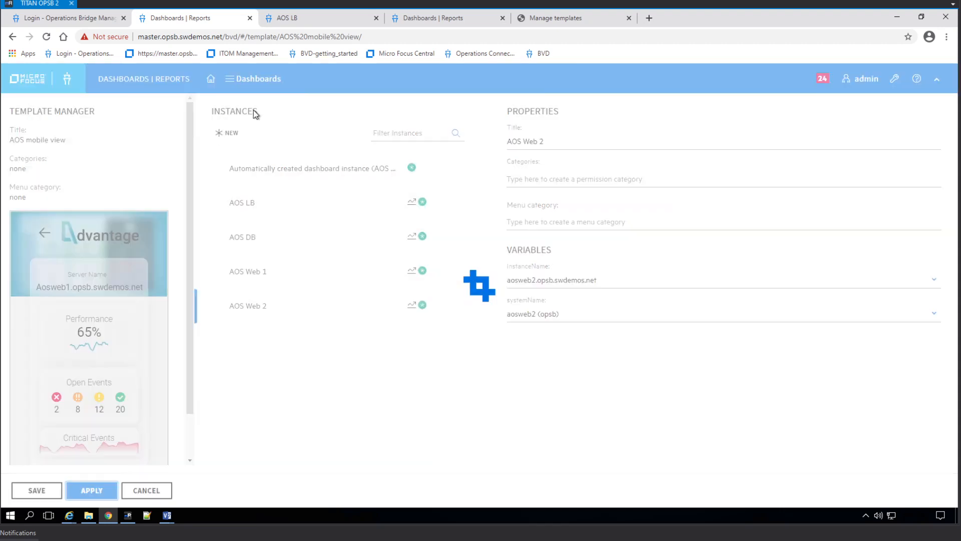
{"action": "left_click", "coordinate": [302, 18]}
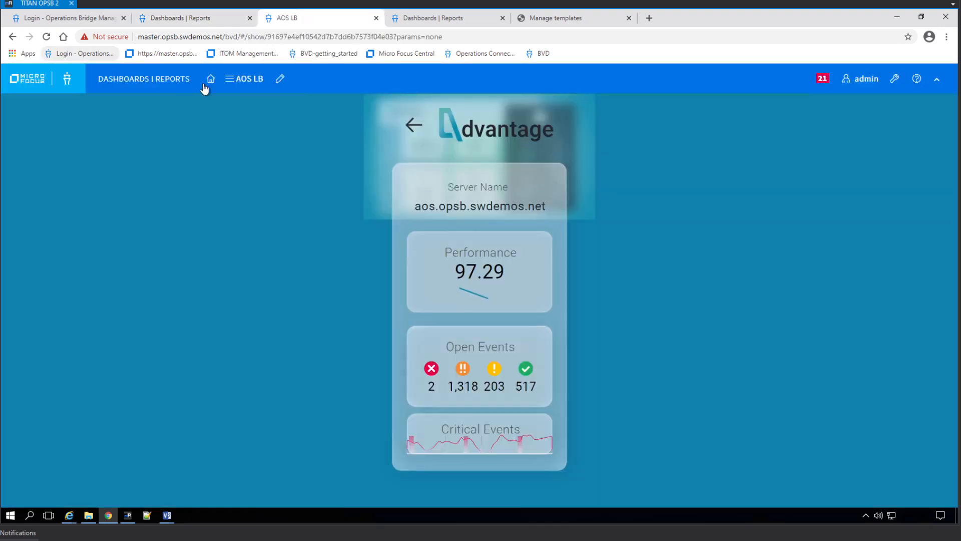
{"action": "left_click", "coordinate": [242, 79]}
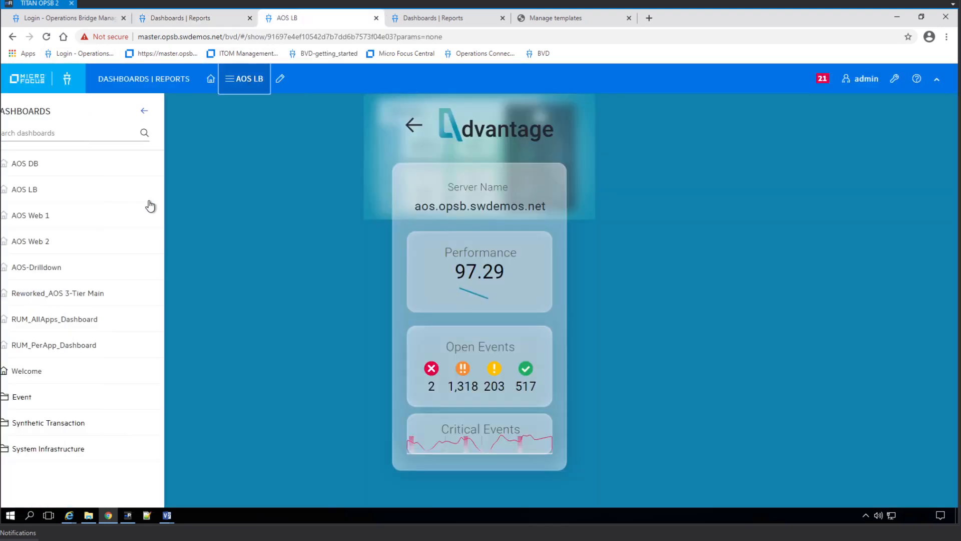
{"action": "left_click", "coordinate": [59, 163]}
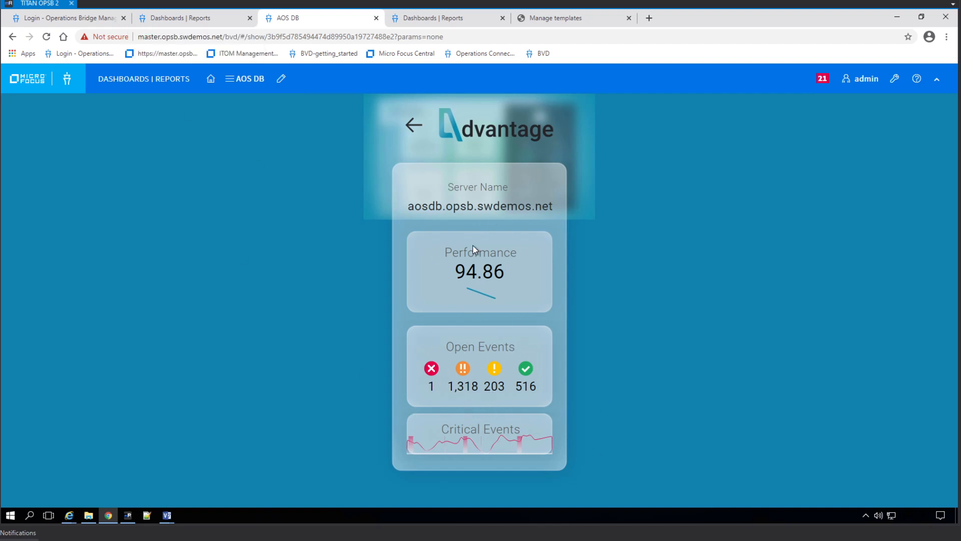
{"action": "left_click", "coordinate": [246, 81]}
{"action": "left_click", "coordinate": [46, 189]}
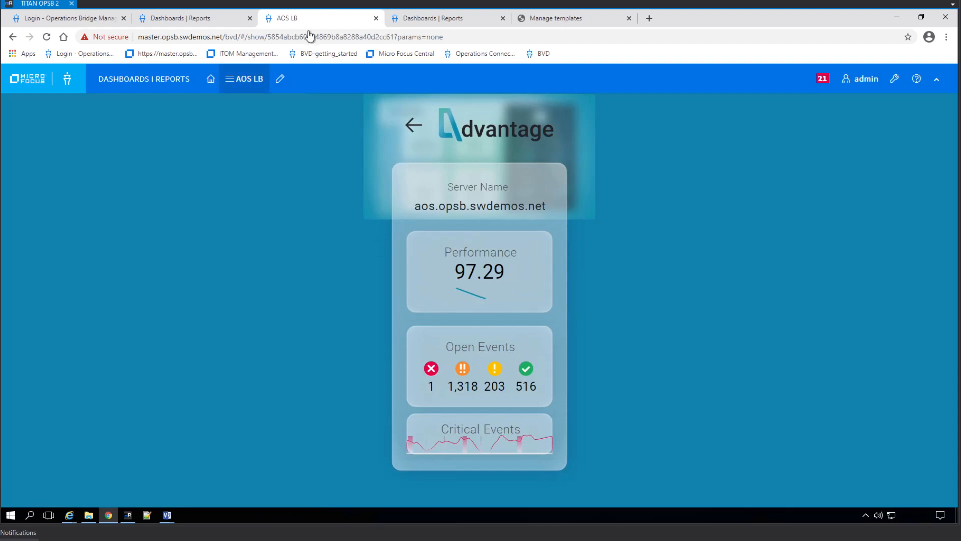
{"action": "left_click", "coordinate": [236, 78]}
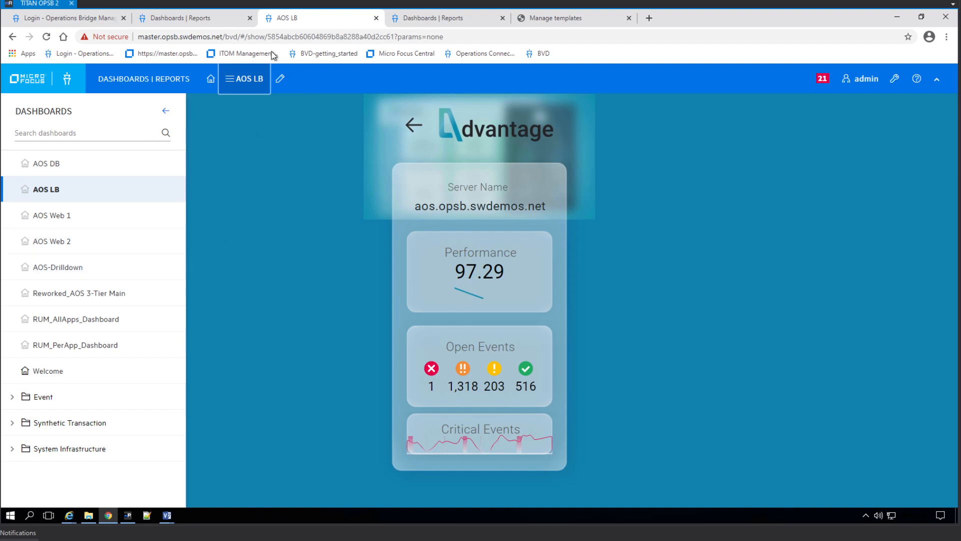
{"action": "left_click", "coordinate": [205, 18]}
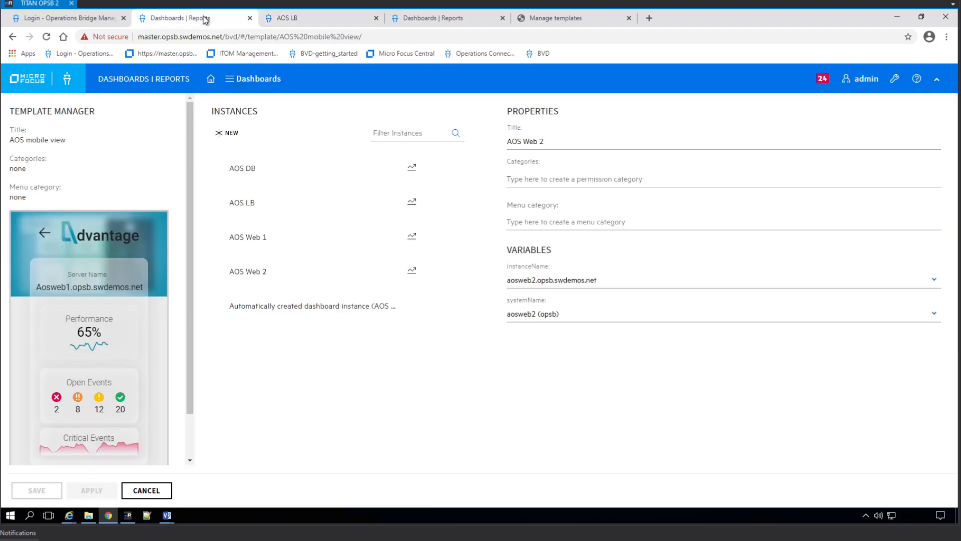
{"action": "left_click", "coordinate": [167, 516]}
{"action": "left_click", "coordinate": [334, 475]}
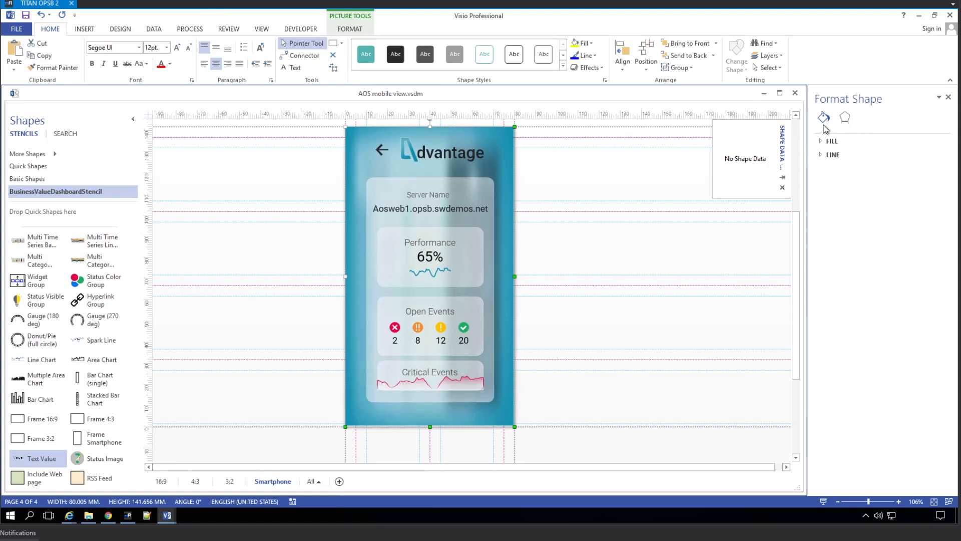
Try different stacking orders for the background picture relative to the dashboard mockup.
{"action": "right_click", "coordinate": [512, 415]}
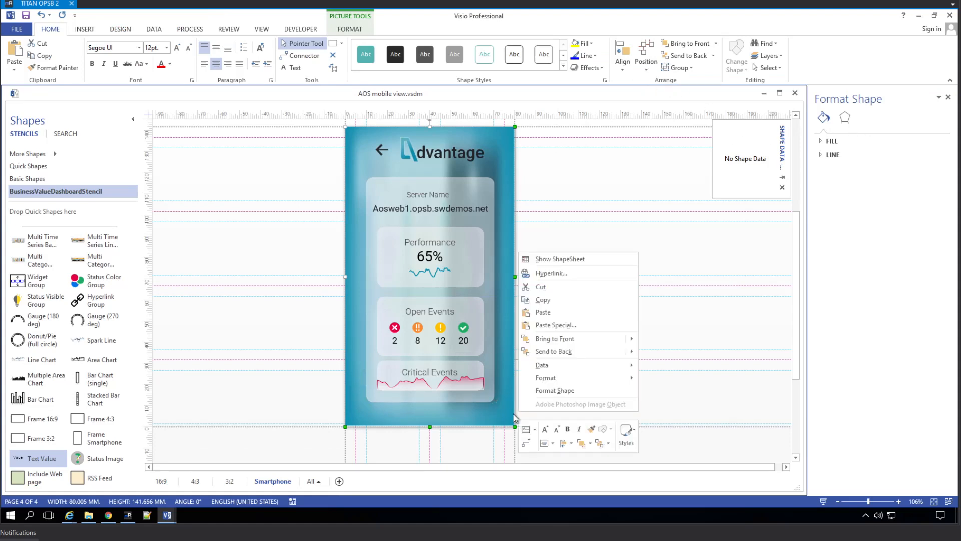
{"action": "mouse_move", "coordinate": [576, 339]}
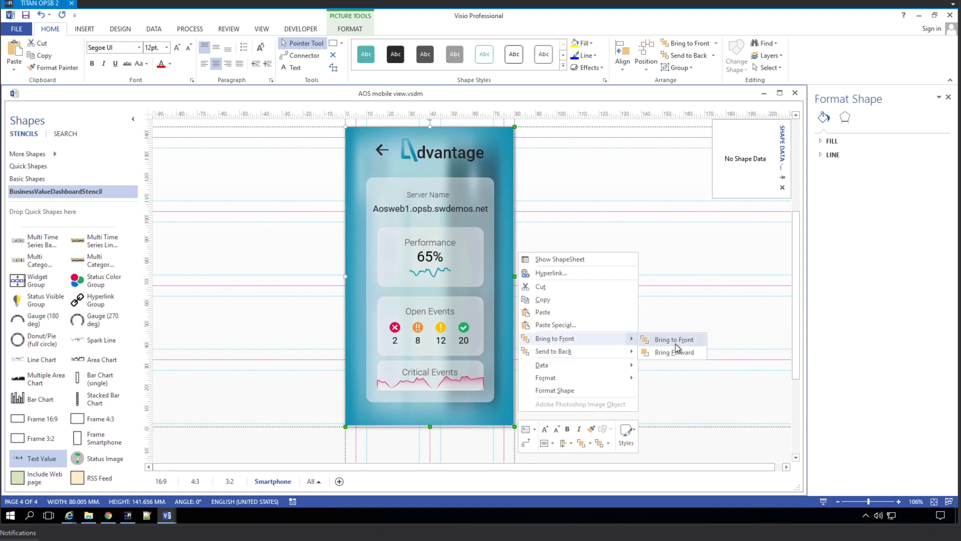
{"action": "left_click", "coordinate": [693, 44]}
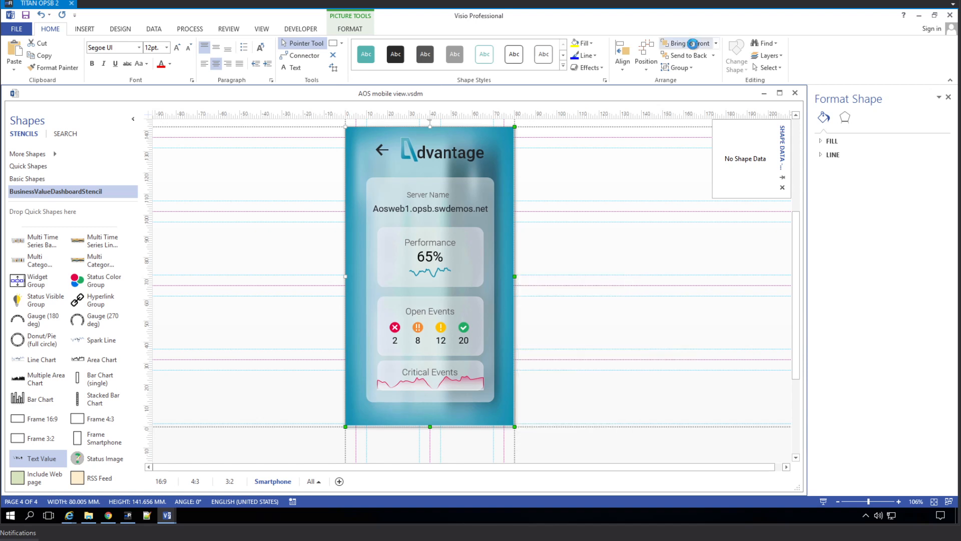
{"action": "left_click", "coordinate": [693, 44]}
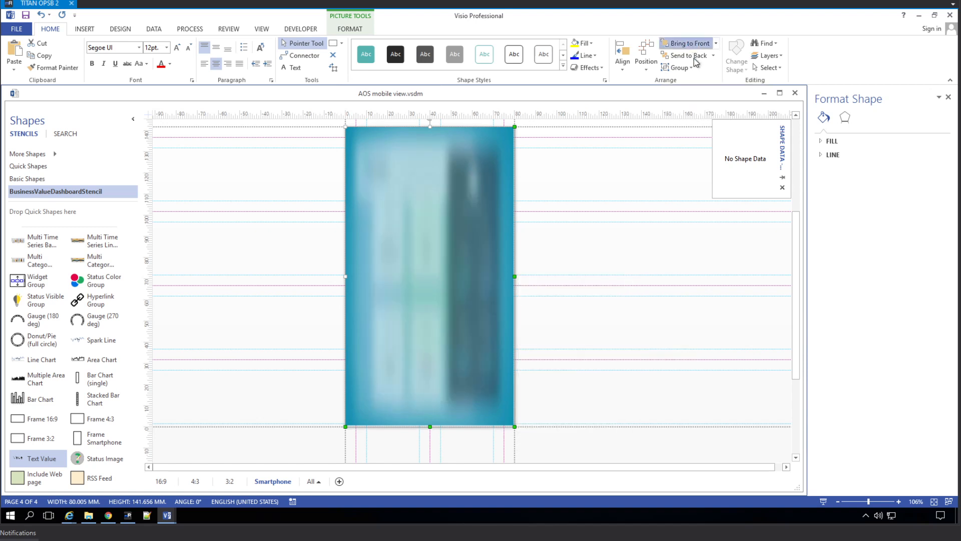
{"action": "left_click", "coordinate": [684, 59]}
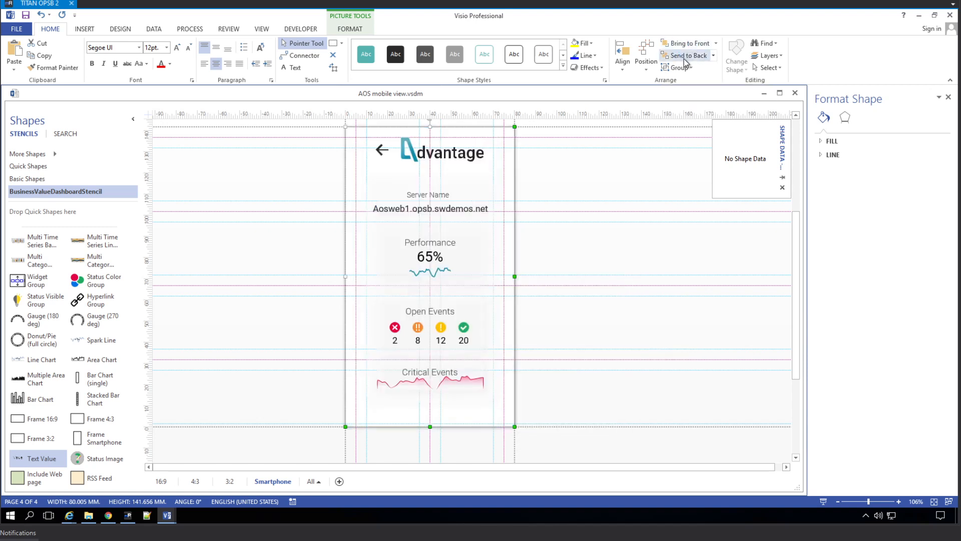
{"action": "left_click", "coordinate": [698, 44]}
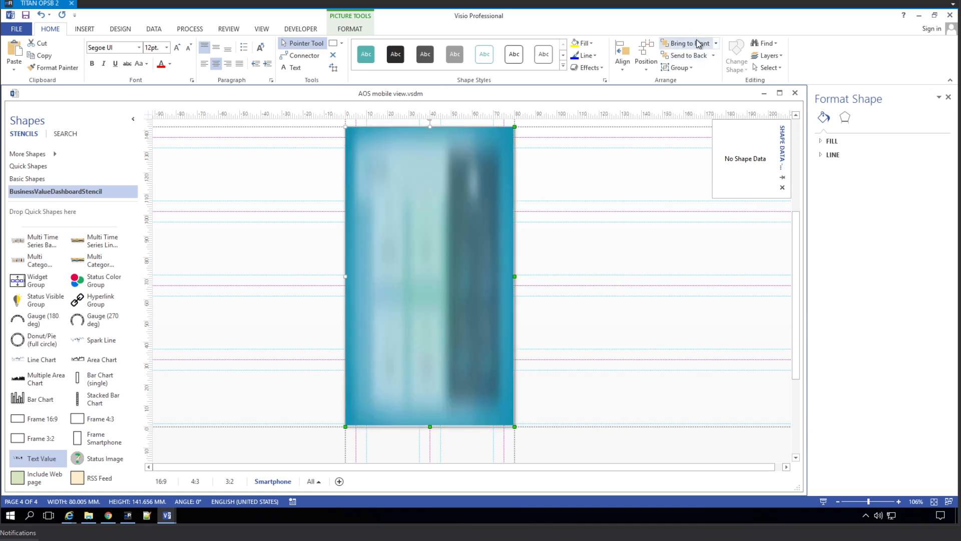
{"action": "left_click", "coordinate": [716, 44]}
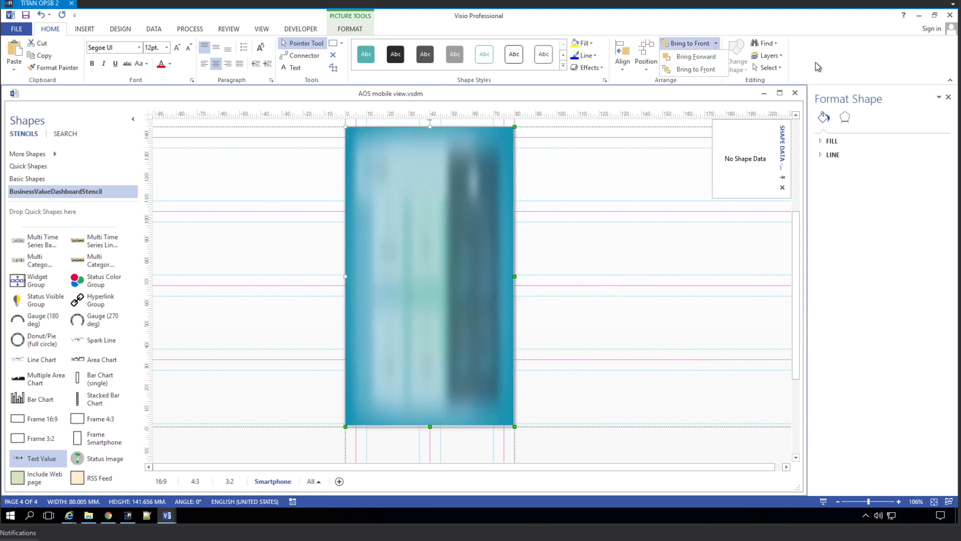
{"action": "left_click", "coordinate": [816, 62]}
{"action": "left_click", "coordinate": [715, 59]}
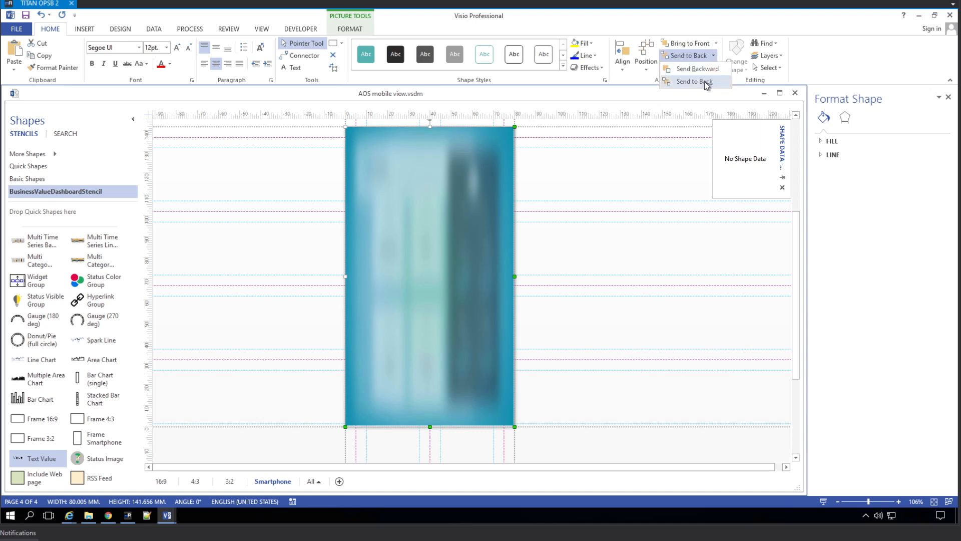
{"action": "left_click", "coordinate": [706, 82]}
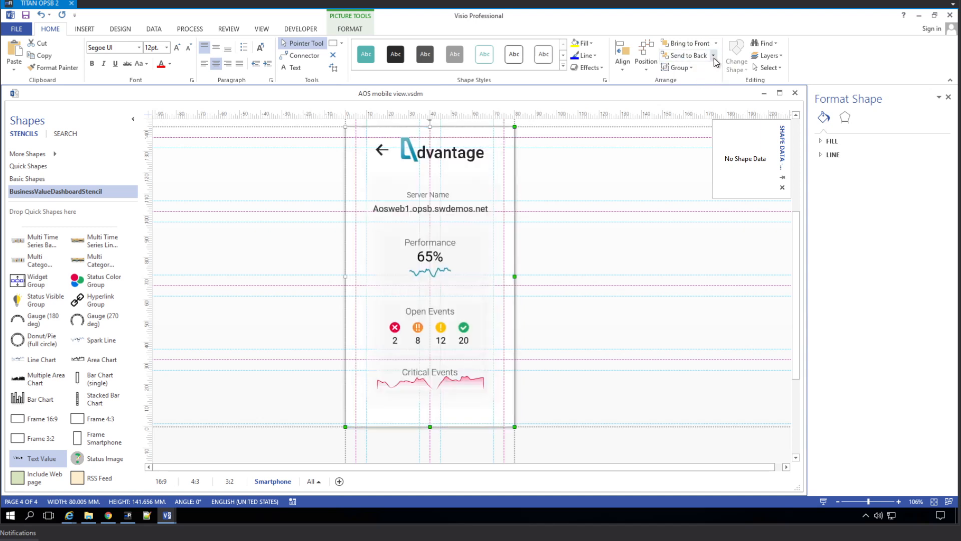
{"action": "left_click", "coordinate": [714, 58]}
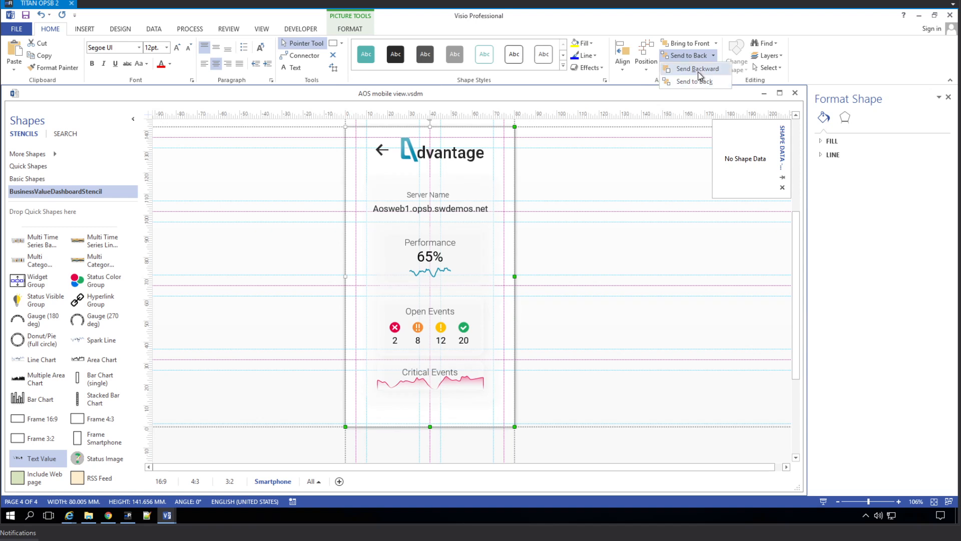
{"action": "left_click", "coordinate": [712, 42]}
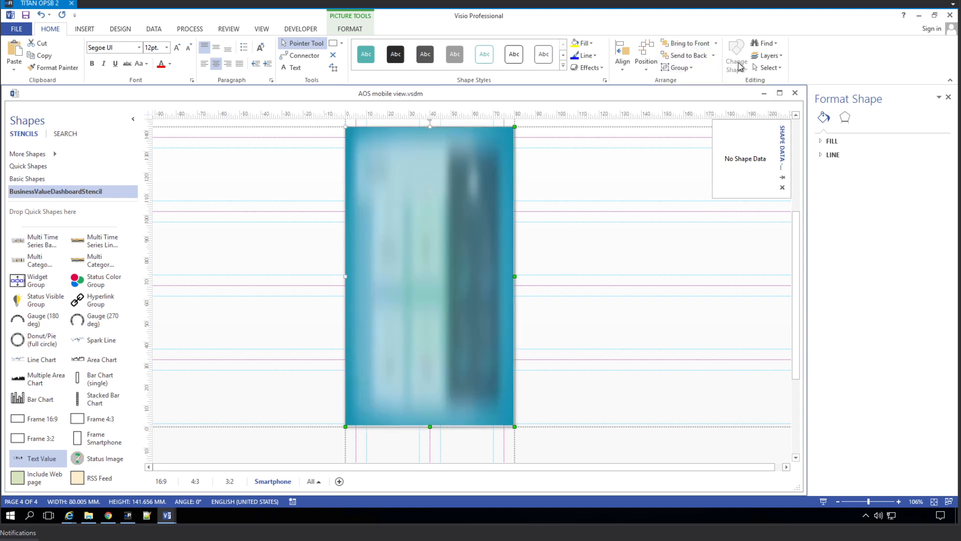
Send the teal picture fully to the back and export the drawing as AOS mobile view.svg.
{"action": "left_click", "coordinate": [714, 55]}
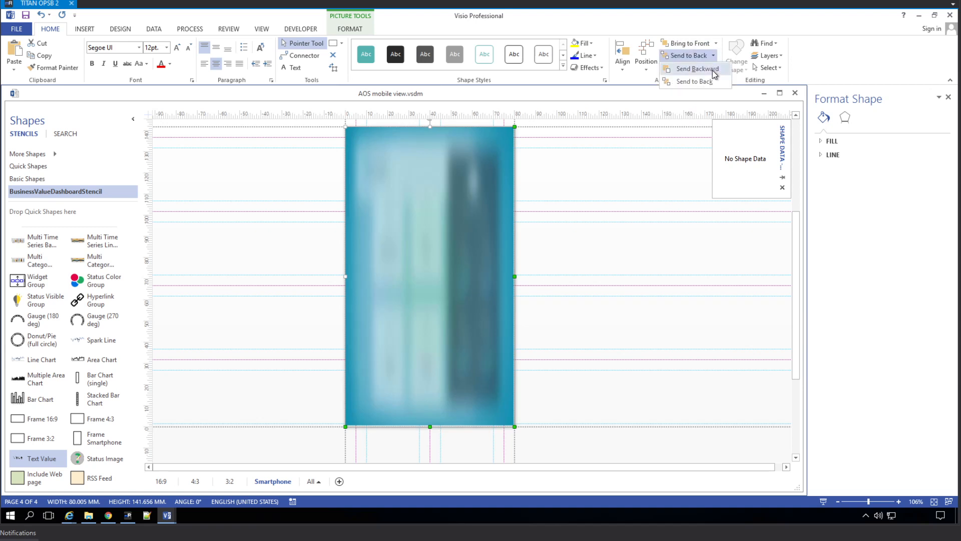
{"action": "left_click", "coordinate": [713, 72]}
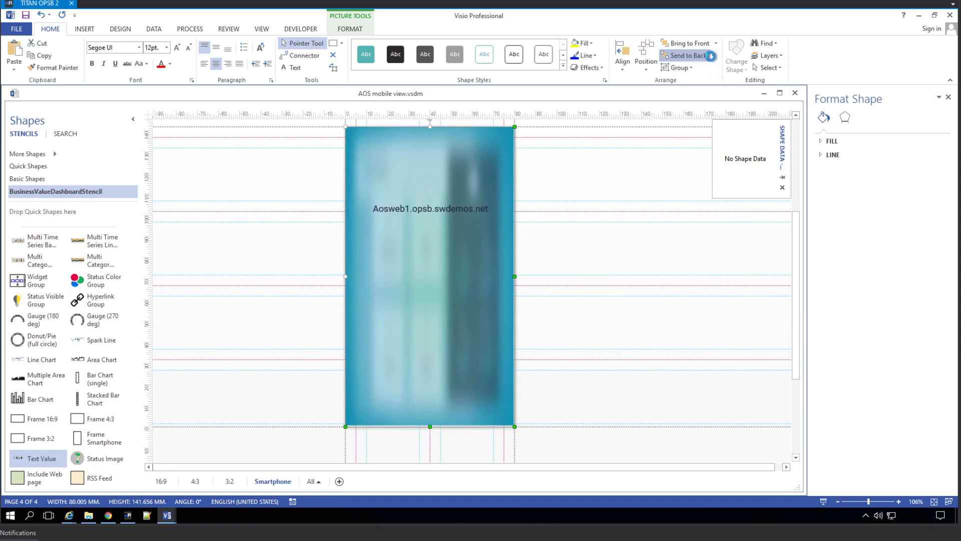
{"action": "left_click", "coordinate": [710, 55]}
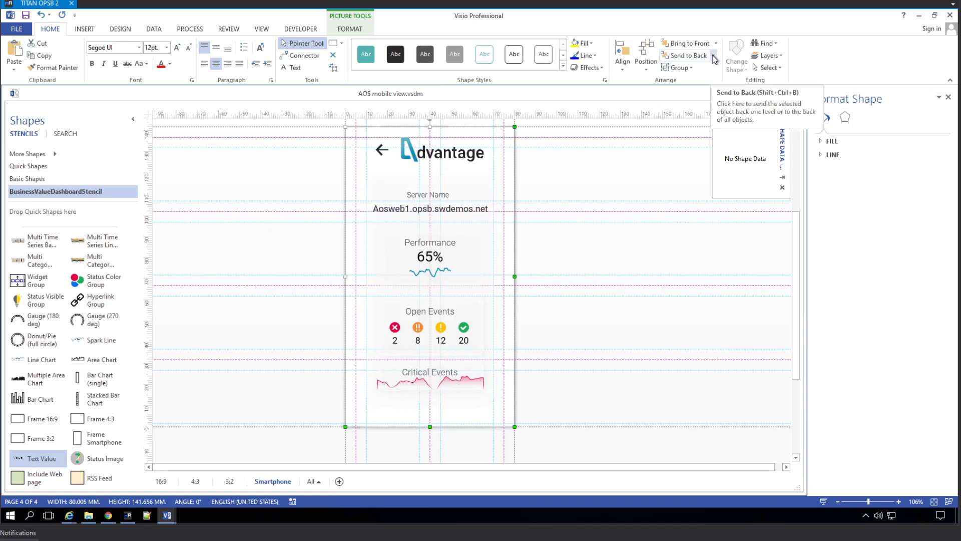
{"action": "key", "text": "ctrl+z"}
{"action": "left_click", "coordinate": [713, 55]}
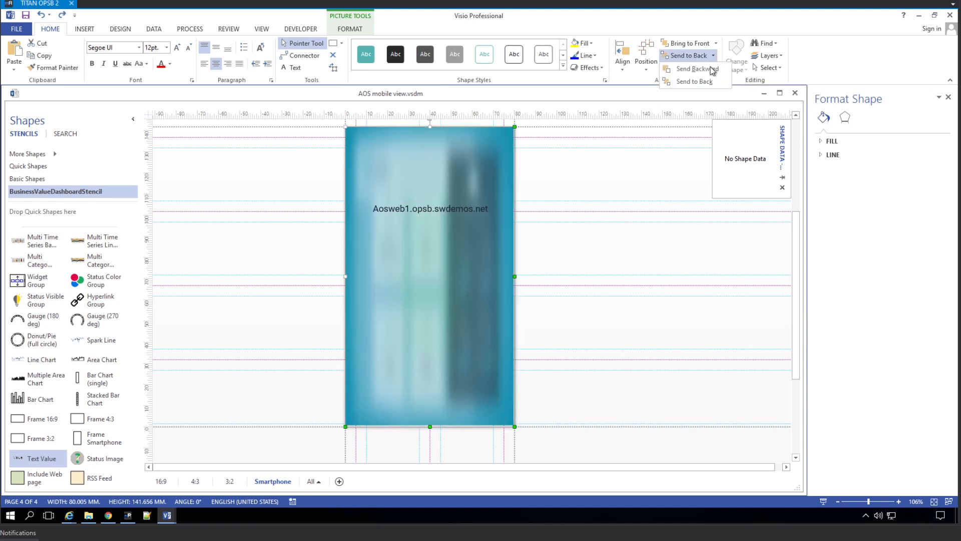
{"action": "left_click", "coordinate": [712, 69]}
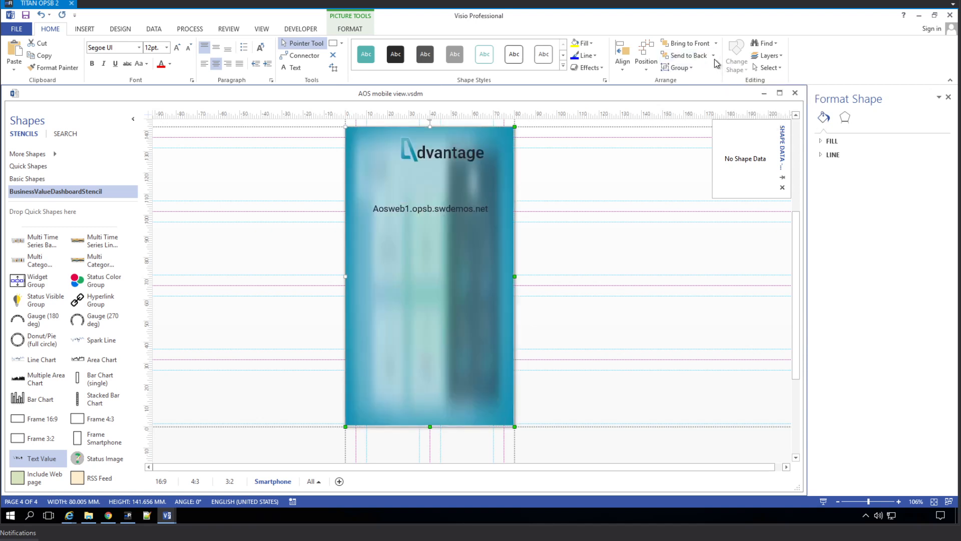
{"action": "left_click", "coordinate": [714, 58]}
{"action": "left_click", "coordinate": [713, 64]}
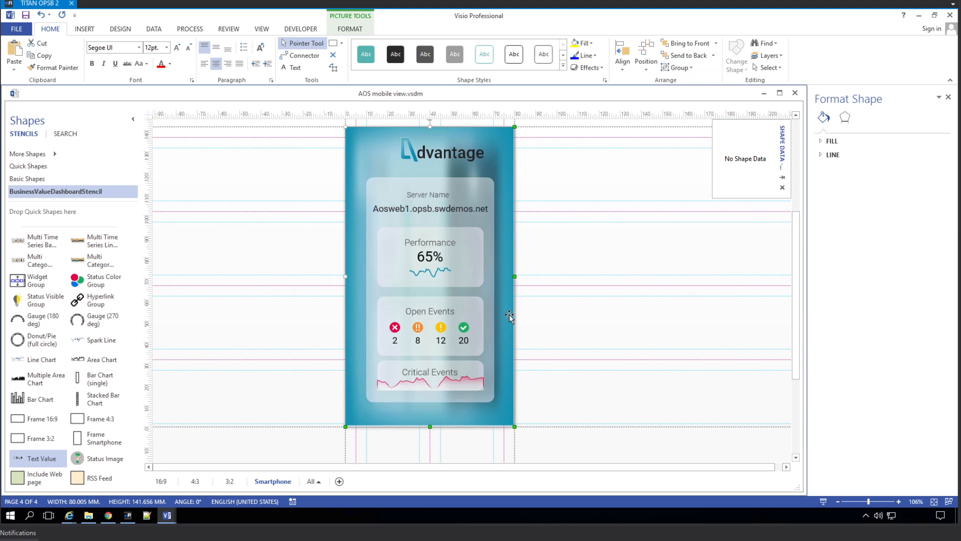
{"action": "key", "text": "ctrl+s"}
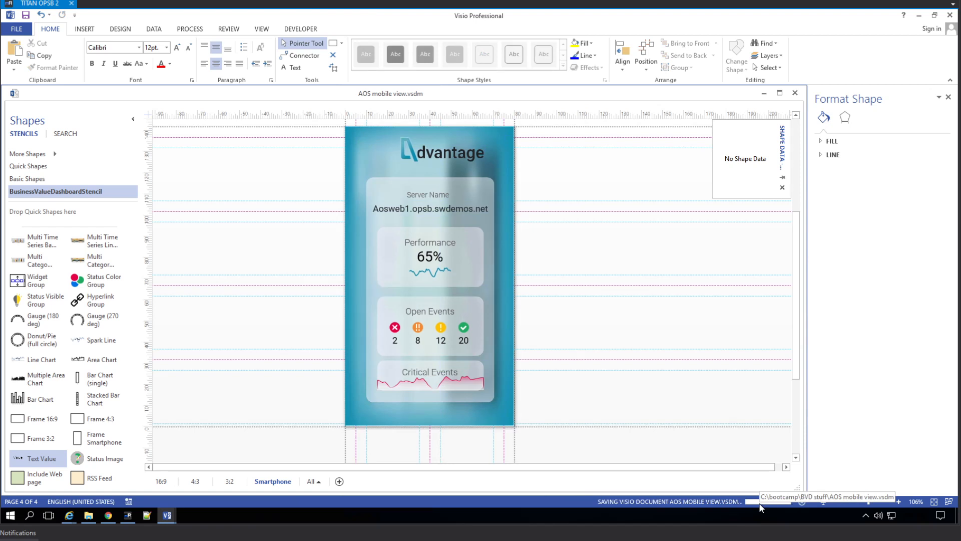
Edit the AOS mobile view dashboard in Template Manager and upload AOS mobile view.svg as its replacement.
{"action": "left_click", "coordinate": [114, 519]}
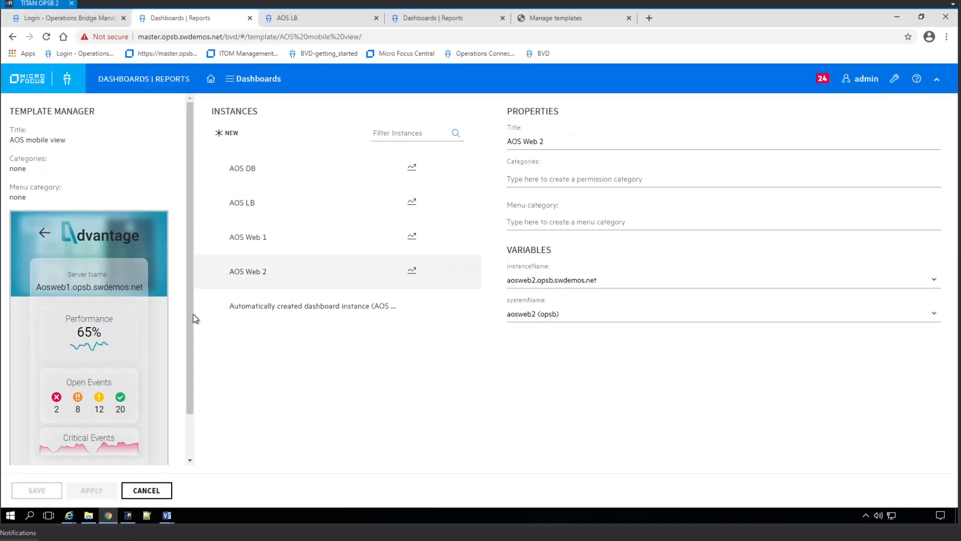
{"action": "scroll", "coordinate": [184, 453], "scroll_direction": "down", "scroll_amount": 1}
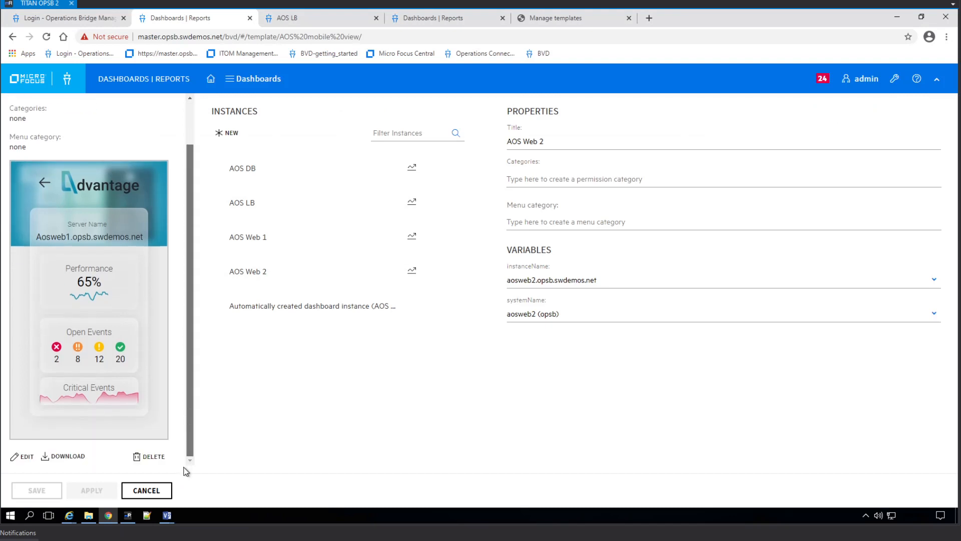
{"action": "left_click", "coordinate": [24, 456]}
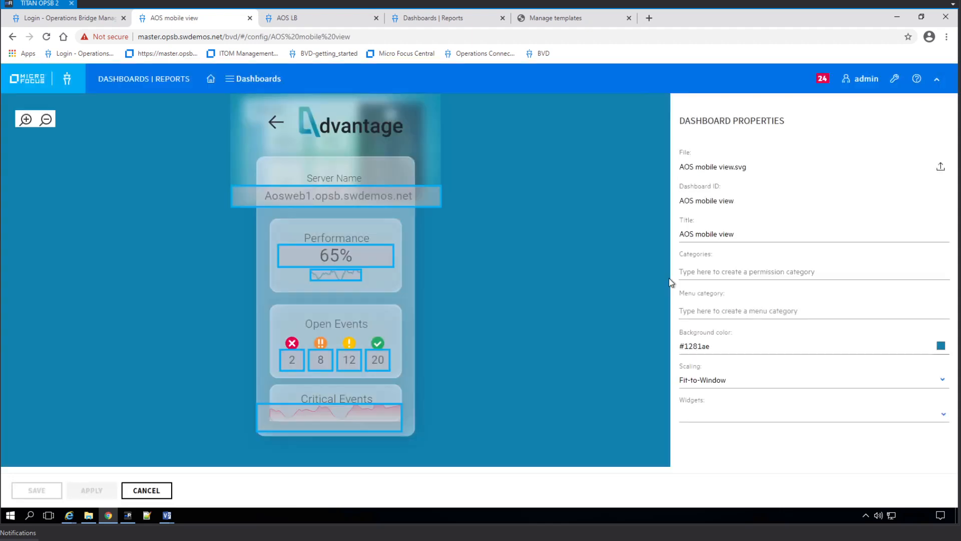
{"action": "left_click", "coordinate": [941, 166]}
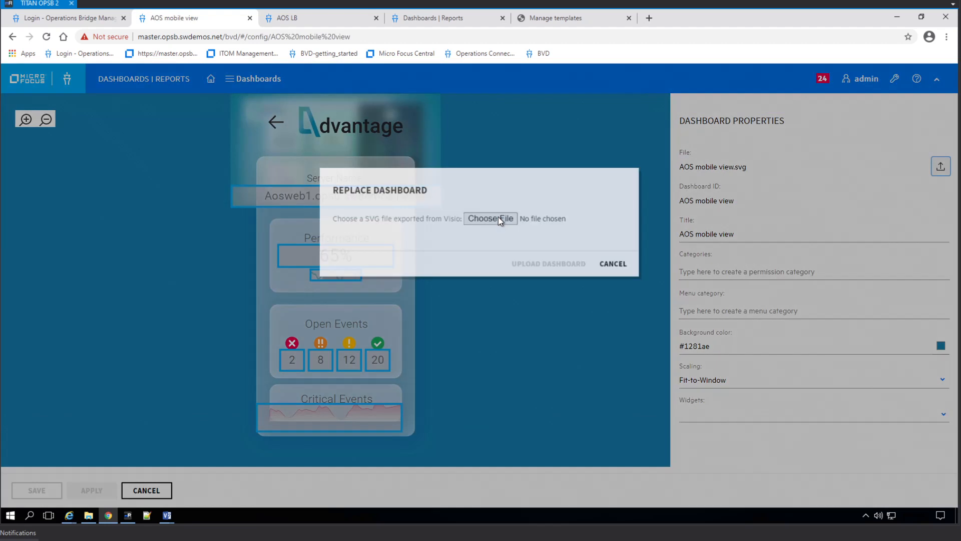
{"action": "left_click", "coordinate": [498, 218]}
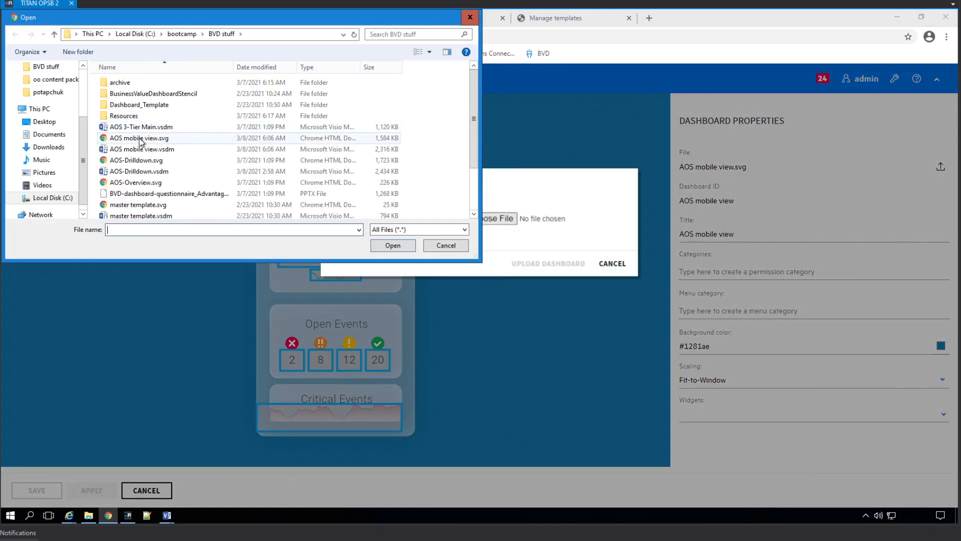
{"action": "double_click", "coordinate": [140, 138]}
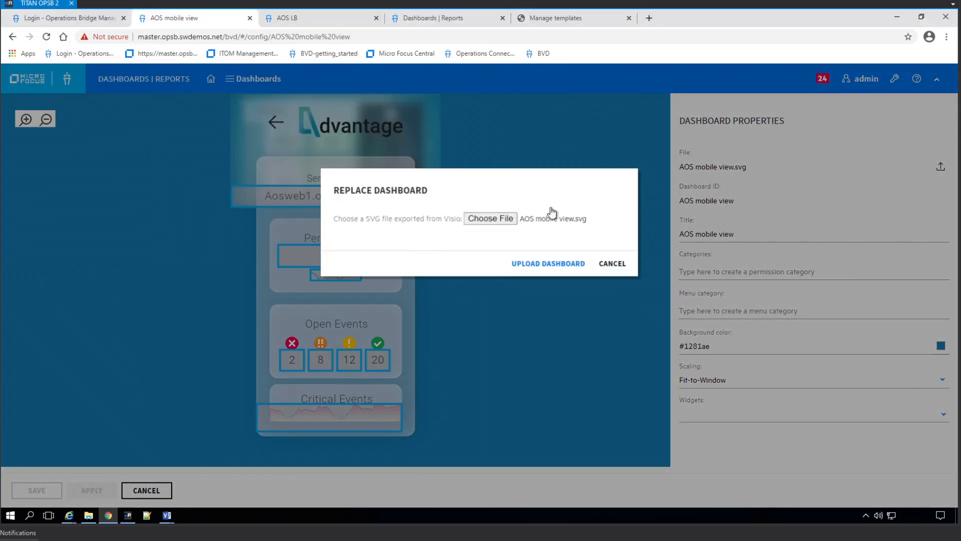
{"action": "left_click", "coordinate": [558, 271]}
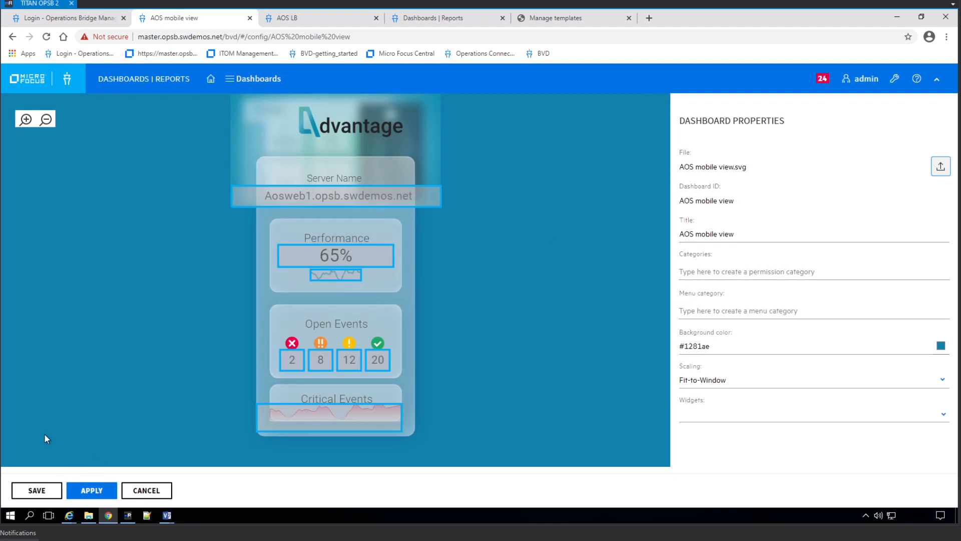
Apply the dashboard and check the Server Name and performance widgets' properties.
{"action": "left_click", "coordinate": [93, 491]}
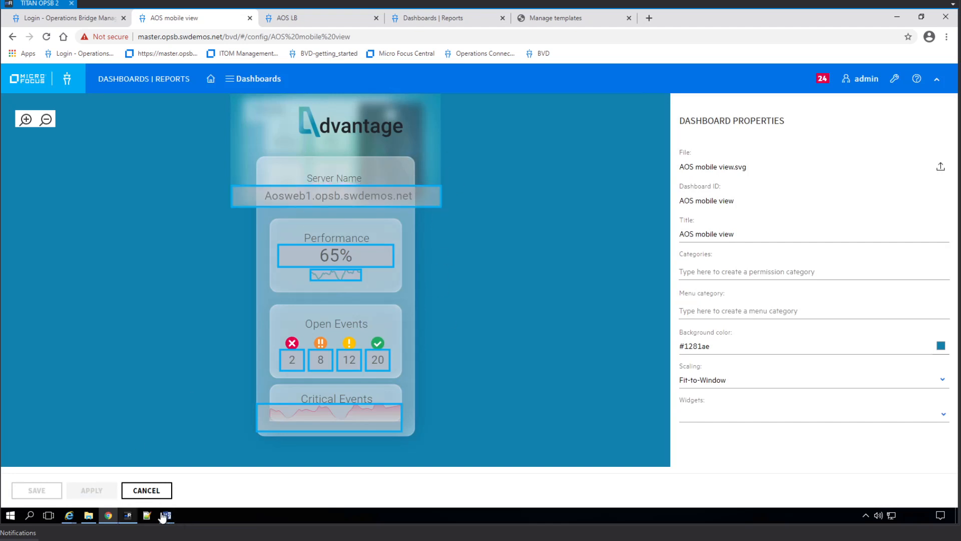
{"action": "left_click", "coordinate": [352, 197]}
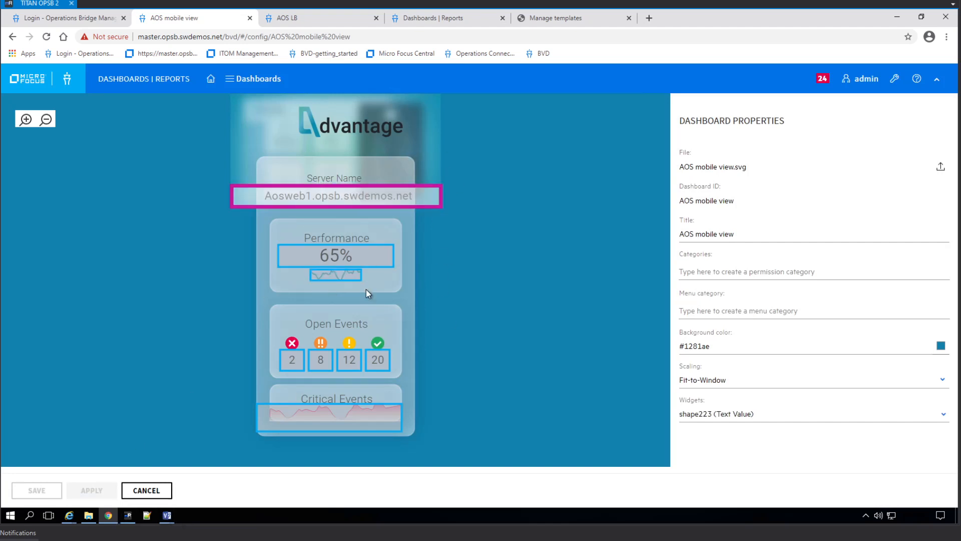
{"action": "left_click", "coordinate": [348, 256]}
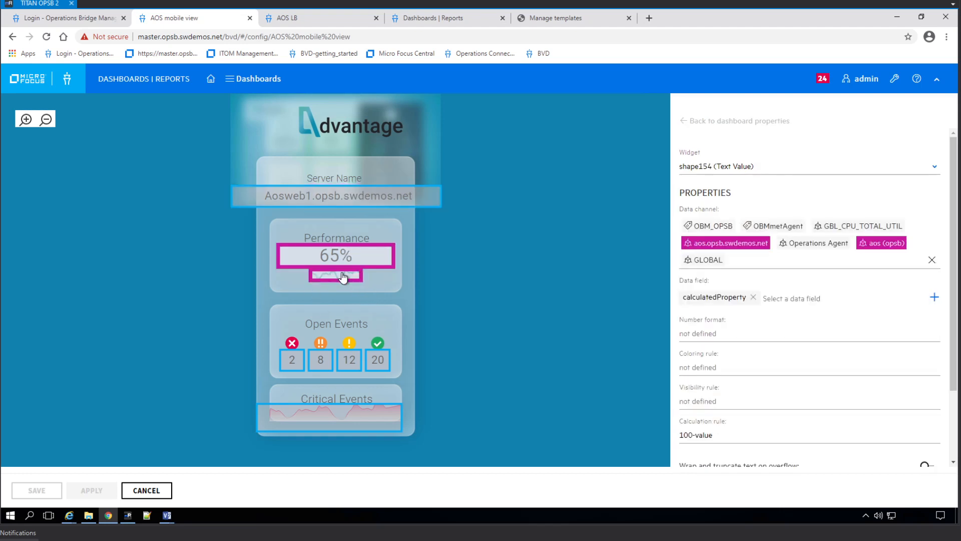
{"action": "left_click", "coordinate": [342, 277]}
{"action": "left_click", "coordinate": [368, 200]}
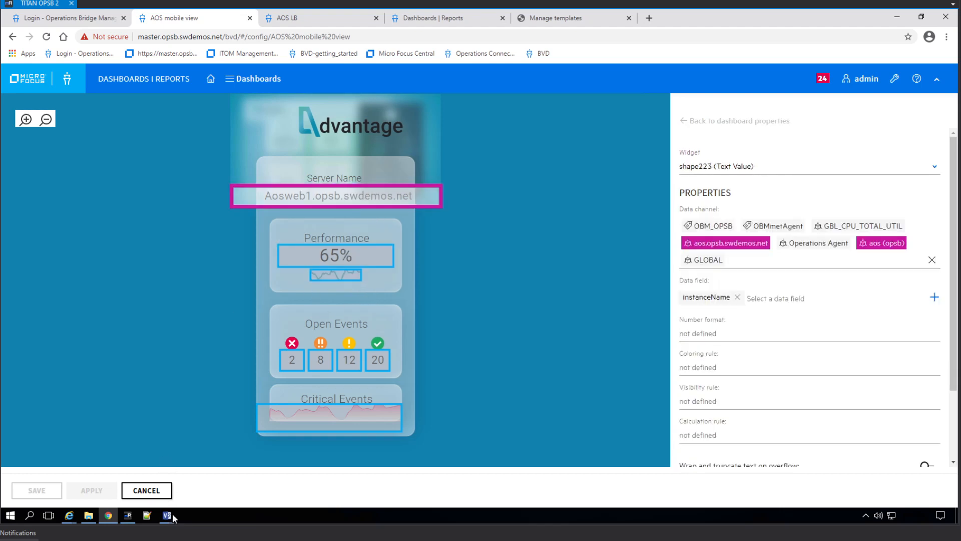
Return to the AOS mobile view drawing in Visio.
{"action": "left_click", "coordinate": [166, 515]}
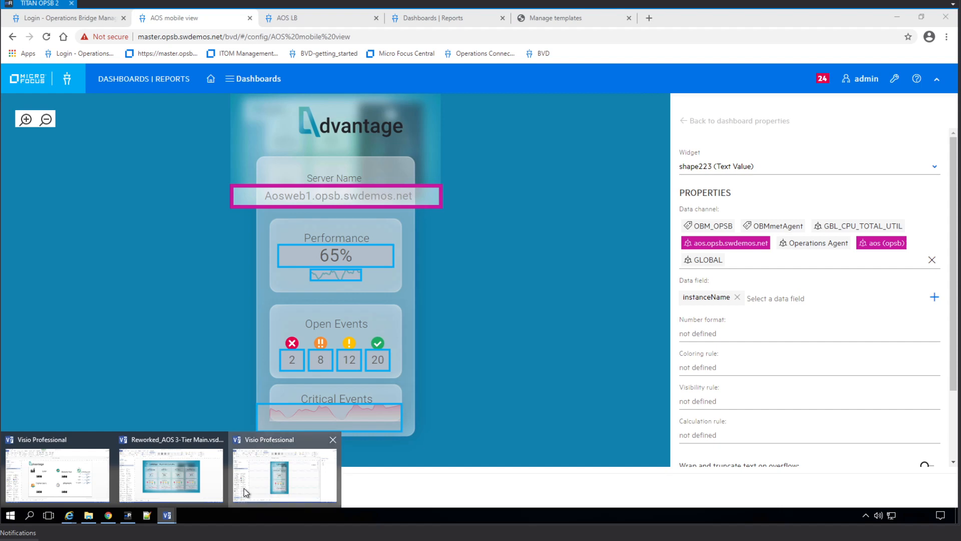
{"action": "left_click", "coordinate": [244, 488]}
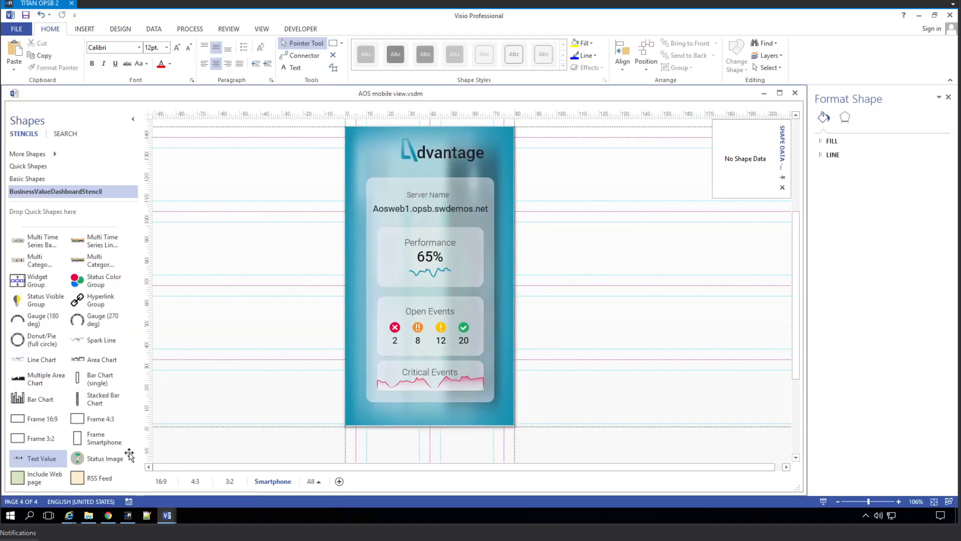
{"action": "left_click", "coordinate": [109, 518]}
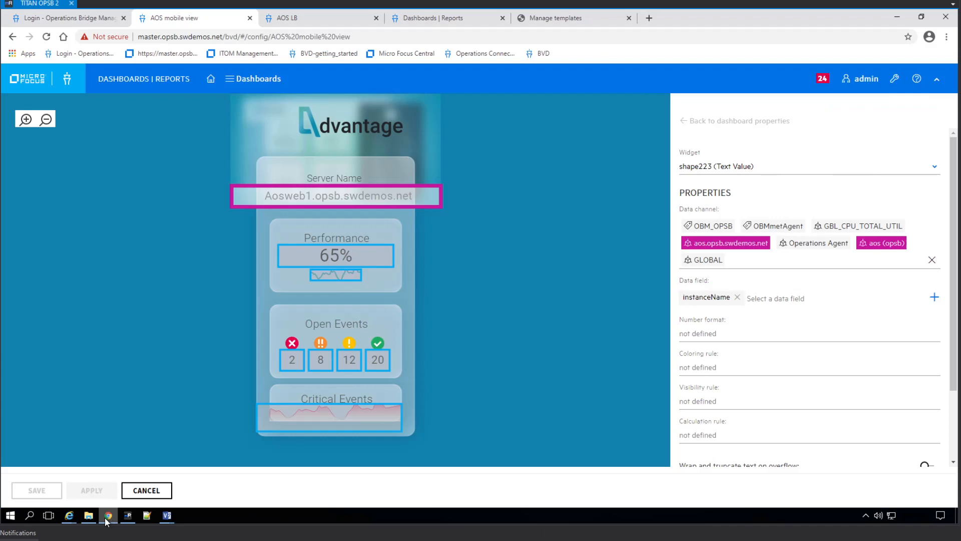
{"action": "left_click", "coordinate": [166, 515]}
{"action": "left_click", "coordinate": [274, 462]}
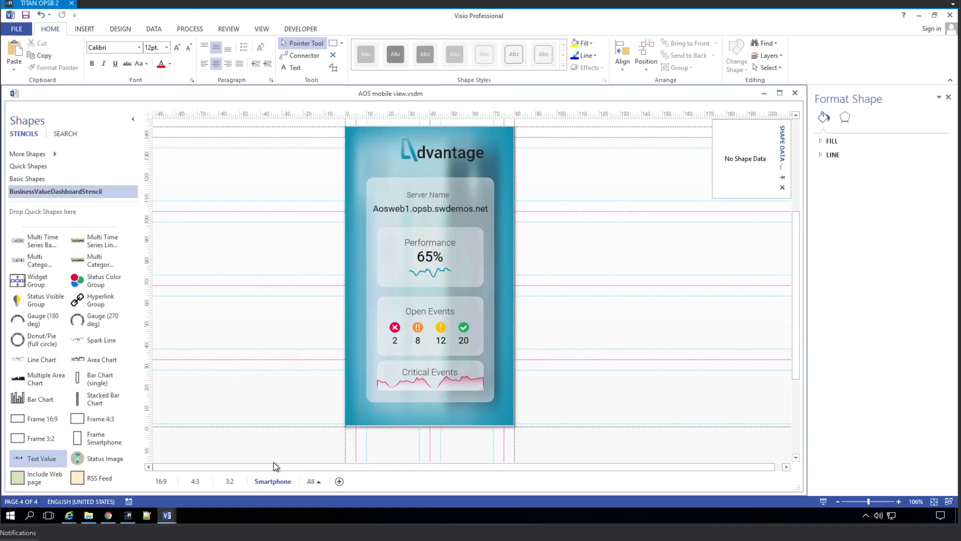